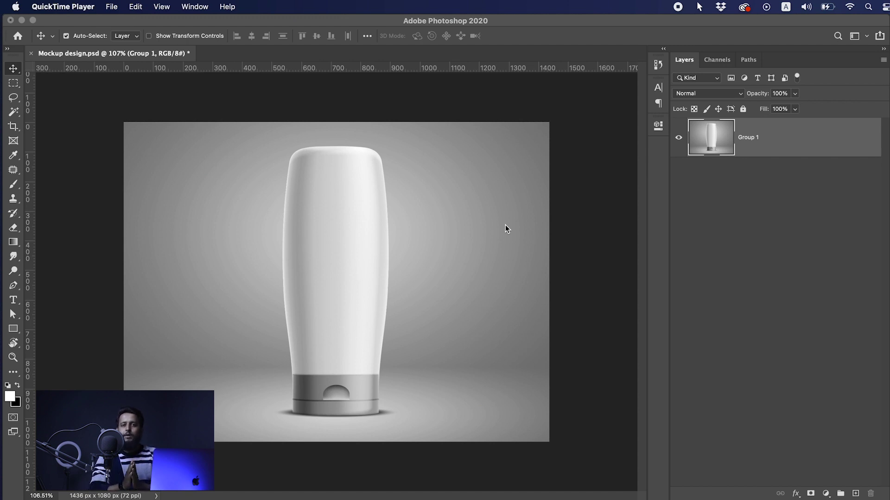
Step: Set up the Pen tool in Shape mode with no fill and an orange-red stroke of 1.87 px
left_click(80, 285)
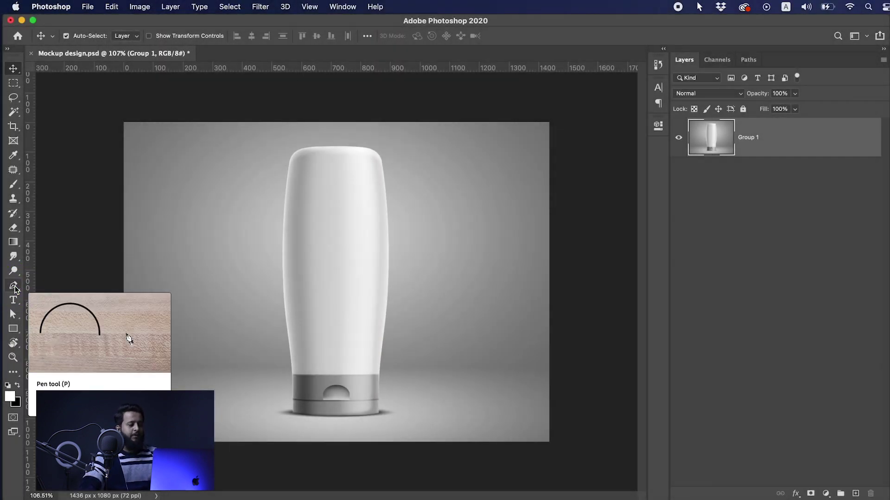
left_click(14, 286)
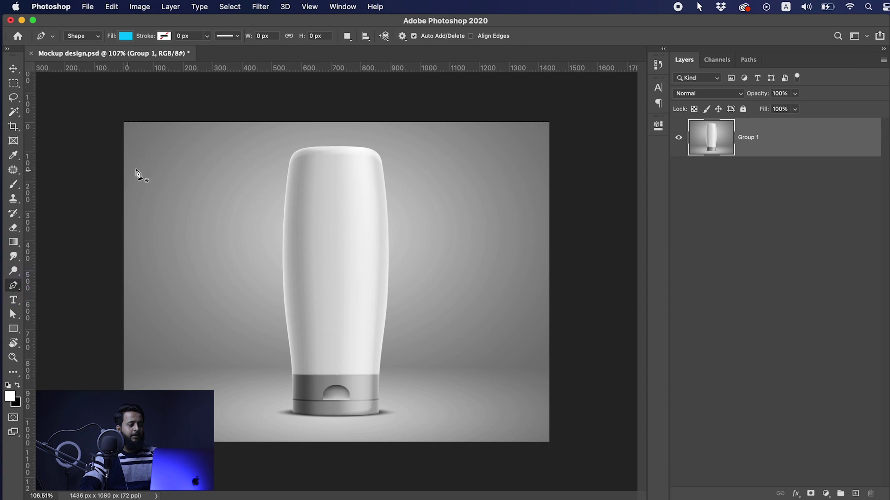
left_click(164, 36)
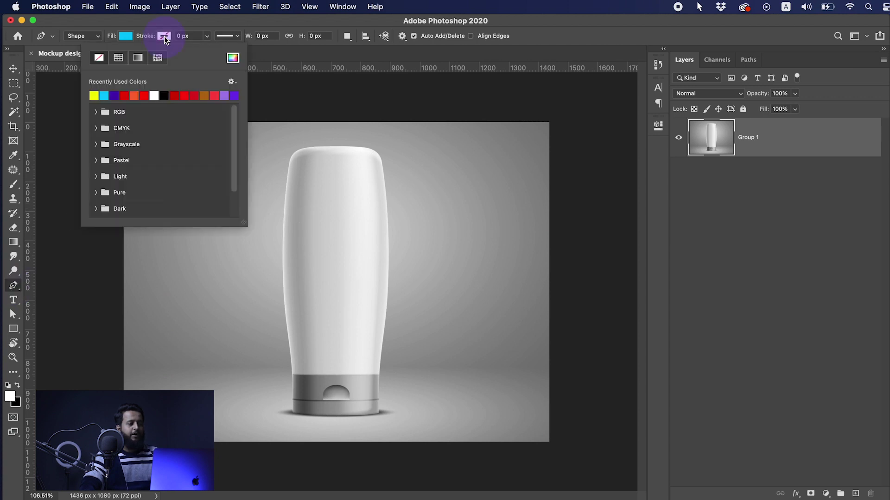
left_click(134, 95)
left_click(129, 36)
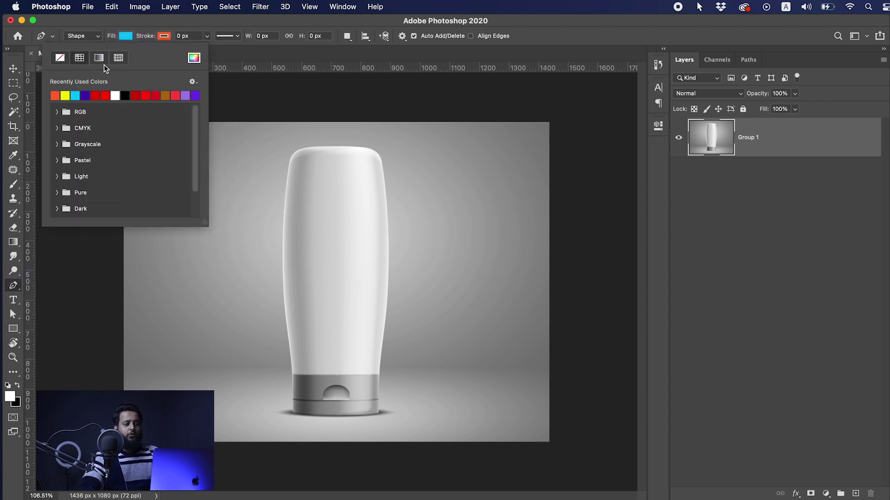
left_click(61, 58)
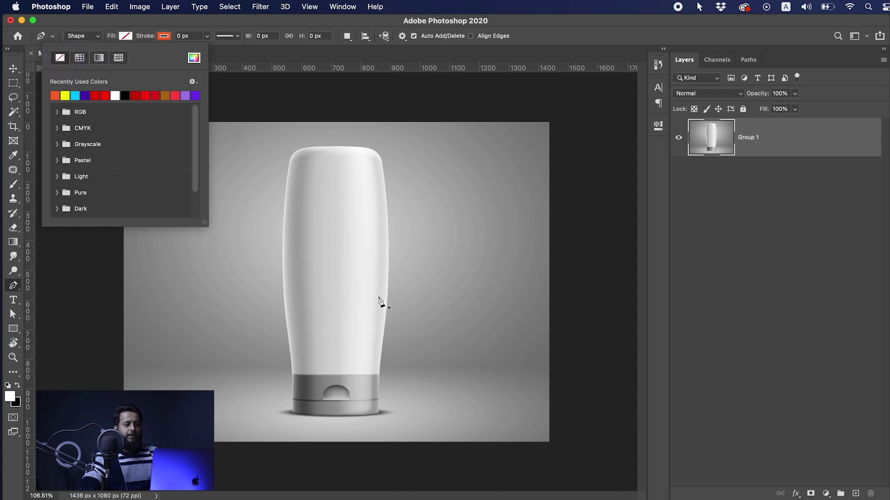
left_click(202, 36)
left_click_drag(211, 54, 215, 54)
left_click(231, 23)
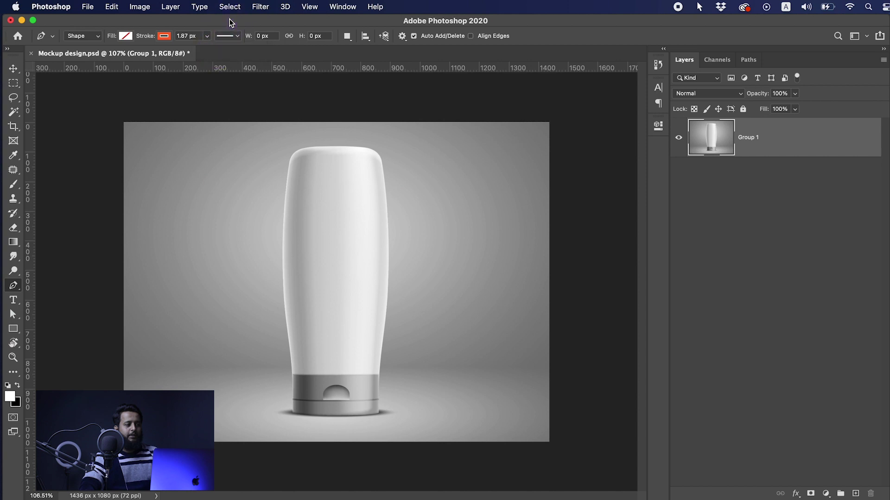
Step: Trace the bottle body's left edge with a curved pen path, starting at the lower-left corner where the body meets the cap
left_click_drag(298, 381, 329, 372)
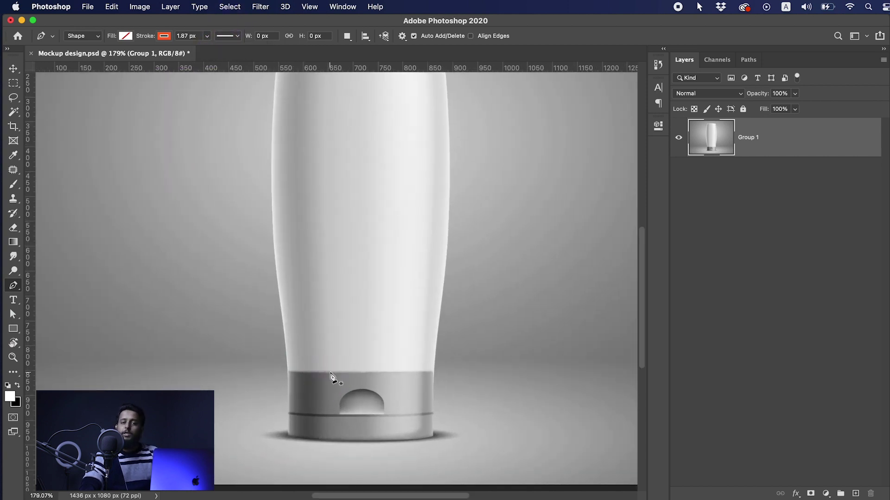
left_click_drag(284, 370, 291, 439)
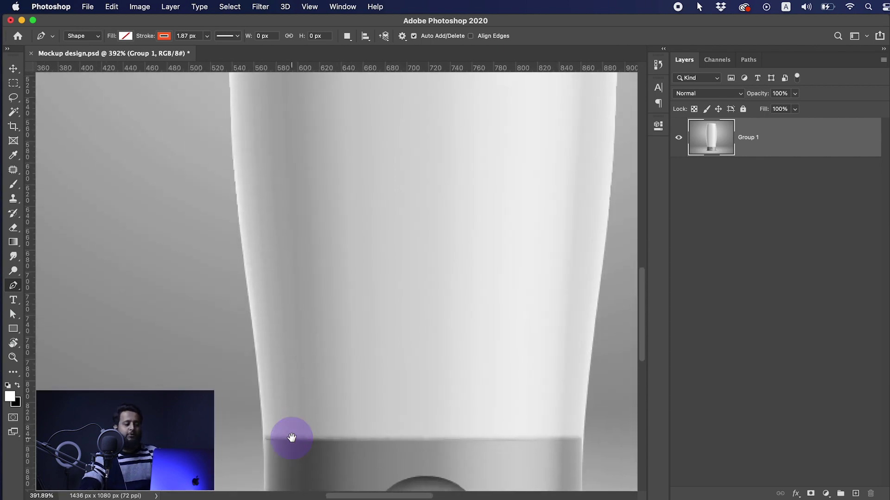
left_click_drag(239, 446, 281, 447)
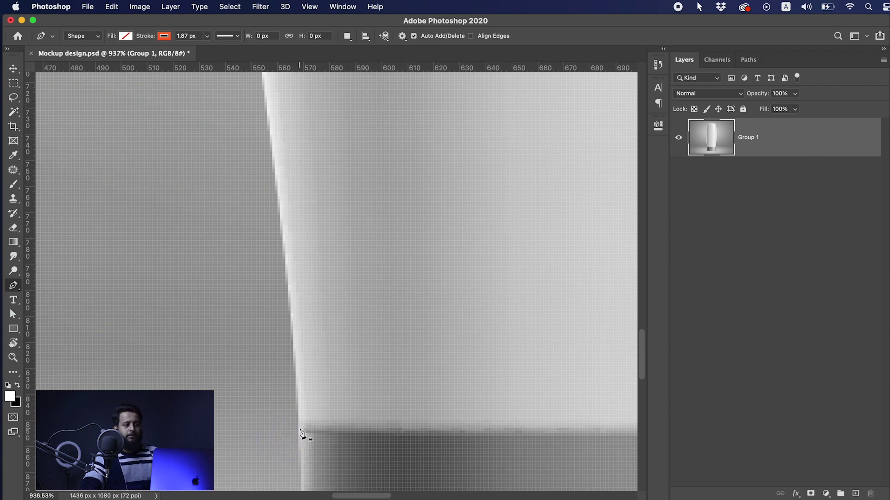
left_click(299, 431)
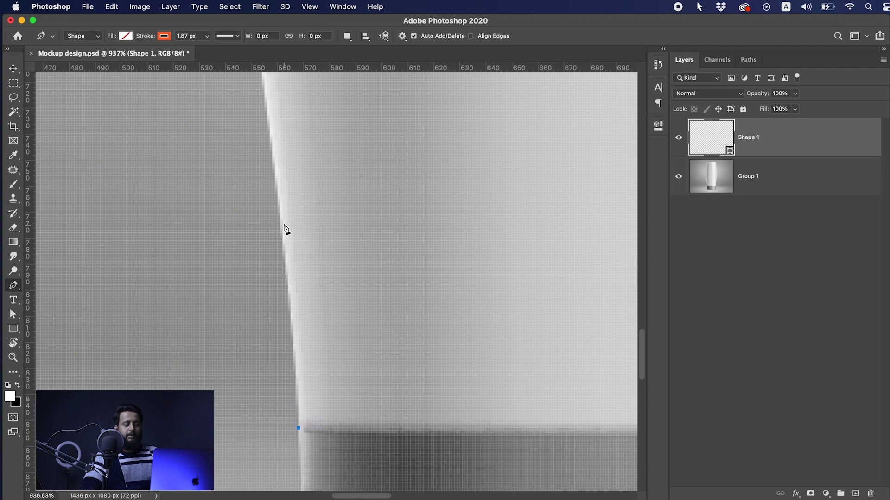
left_click_drag(279, 200, 273, 149)
key("space")
left_click_drag(310, 222, 356, 384)
scroll(324, 332, "down", 5)
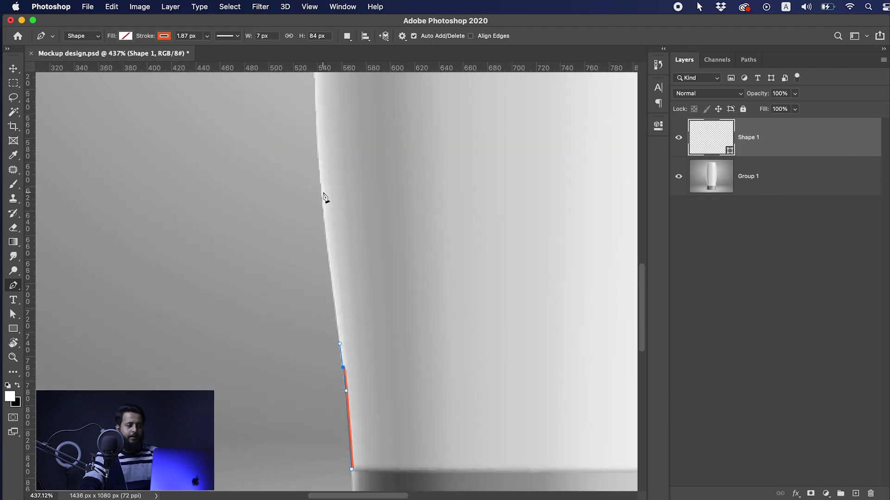
left_click_drag(321, 199, 348, 398)
key("space")
left_click_drag(323, 189, 320, 139)
key("space")
left_click_drag(320, 206, 305, 427)
left_click_drag(318, 152, 322, 109)
key("space")
left_click_drag(326, 187, 288, 411)
mouse_move(302, 246)
left_mouse_down()
mouse_move(327, 224)
mouse_move(307, 190)
left_mouse_up()
Step: Continue the pen path across the bottle's rounded top and around its upper-right corner
left_click_drag(406, 114, 487, 98)
left_click_drag(487, 99, 185, 121)
left_click_drag(333, 113, 399, 115)
left_click_drag(453, 139, 227, 138)
left_click_drag(409, 132, 451, 152)
left_click_drag(508, 250, 525, 345)
Step: Trace the bottle body's right edge down to the cap and close the path along the cap seam
left_click_drag(499, 380, 441, 159)
left_click_drag(492, 417, 455, 178)
scroll(471, 399, "down", 3)
left_click_drag(440, 318, 433, 365)
left_click_drag(432, 324, 447, 173)
left_click_drag(441, 248, 437, 281)
scroll(347, 318, "down", 2)
mouse_move(352, 317)
left_mouse_down()
mouse_move(388, 314)
mouse_move(388, 334)
mouse_move(359, 329)
left_mouse_up()
left_click_drag(139, 318, 63, 304)
mouse_move(268, 249)
left_mouse_down()
mouse_move(230, 246)
mouse_move(208, 168)
mouse_move(301, 391)
left_mouse_up()
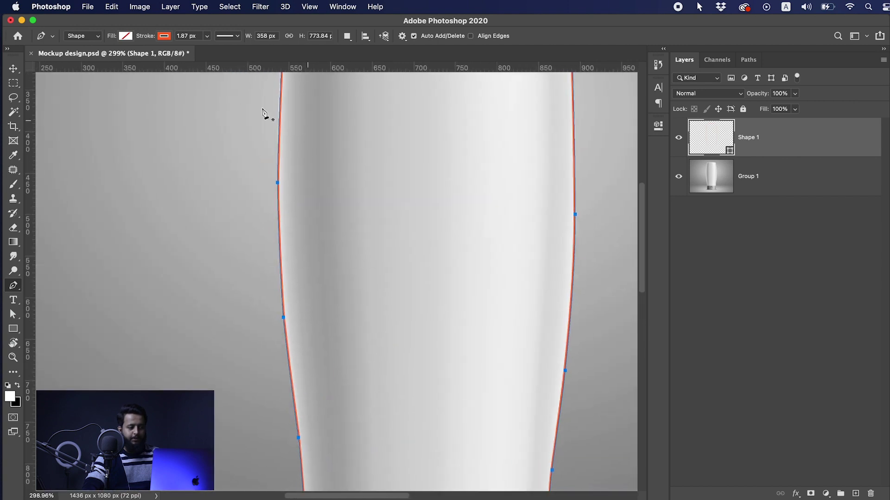
Step: Fill the bottle body shape with orange-red and remove its stroke
left_click(126, 36)
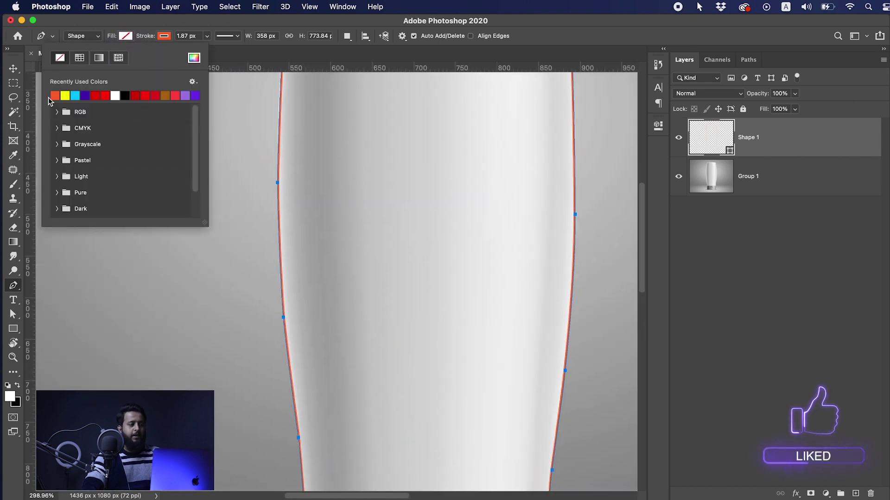
left_click(55, 95)
left_click(164, 36)
left_click(99, 58)
key("Escape")
key("v")
Step: Adjust the anchor point on the shape's upper-right curve so it follows the bottle's top edge
mouse_move(448, 198)
left_mouse_down()
mouse_move(371, 199)
mouse_move(393, 328)
left_mouse_up()
scroll(393, 328, "up", 5)
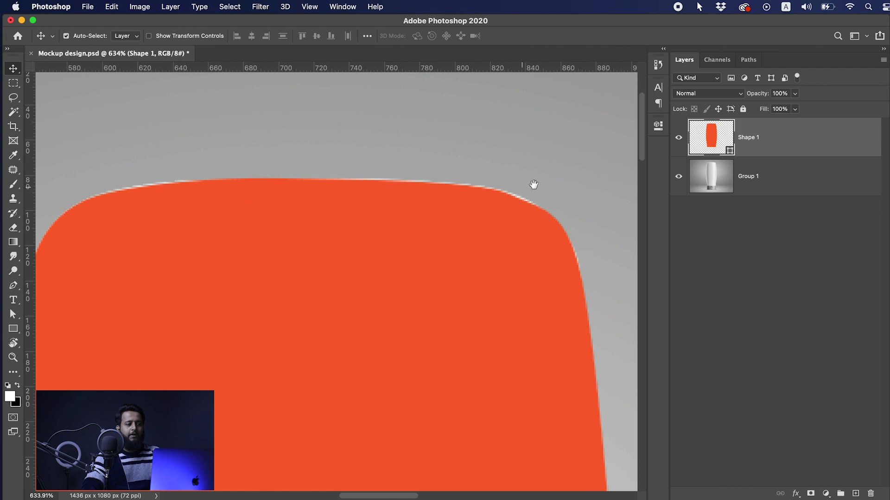
scroll(551, 215, "up", 2)
key("a")
left_click(442, 224)
left_click(461, 186)
left_click_drag(496, 200, 471, 159)
left_click(453, 178)
scroll(464, 186, "up", 3)
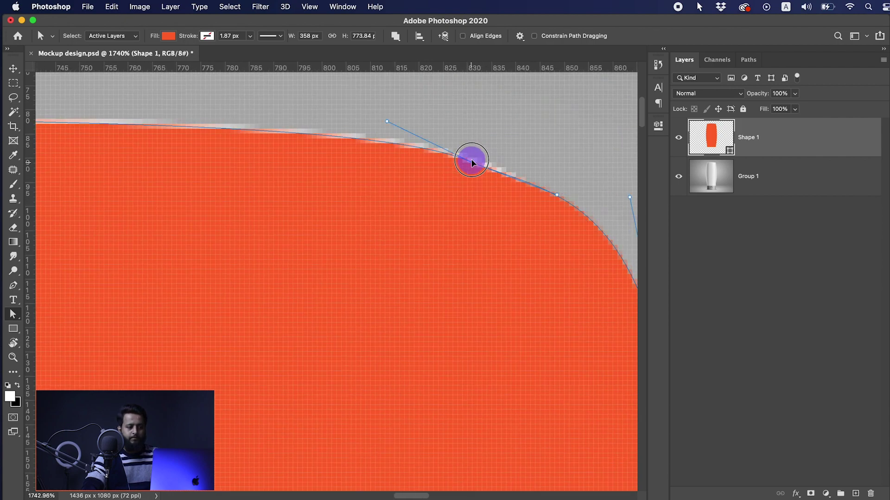
Step: Check the filled shape's outline along the bottle's sides and base, and deselect the shape
scroll(202, 193, "down", 5)
scroll(218, 153, "up", 3)
scroll(235, 170, "down", 3)
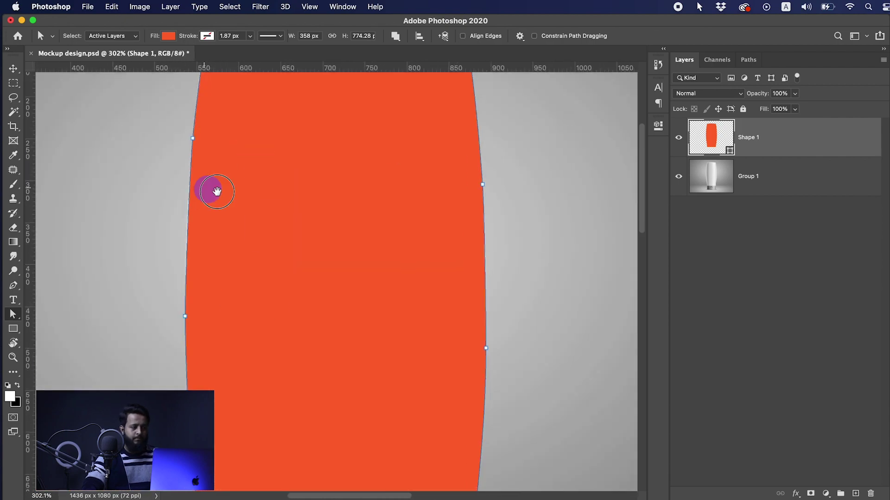
scroll(208, 188, "up", 2)
left_click(224, 224)
scroll(370, 383, "down", 5)
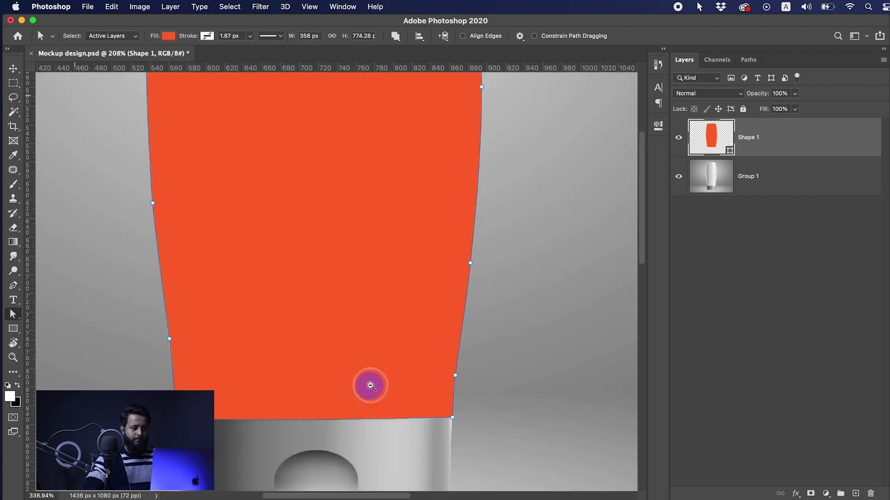
key("v")
left_click(746, 270)
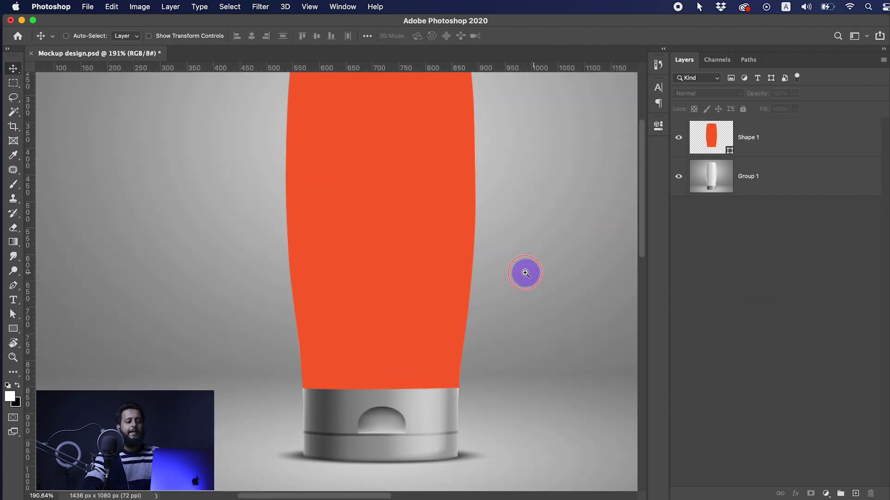
scroll(515, 274, "down", 2)
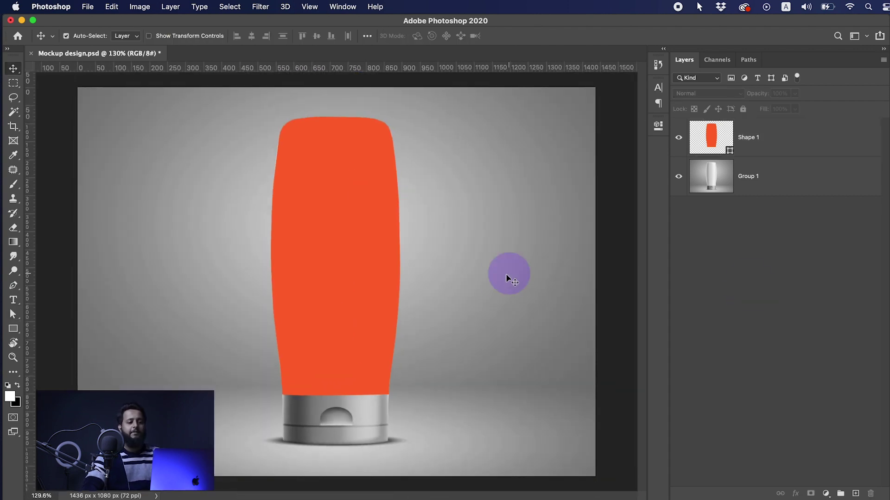
Step: Hide Shape 1, load its outline as a selection, and copy the bottle body from Group 1 to a new layer
left_click(679, 138)
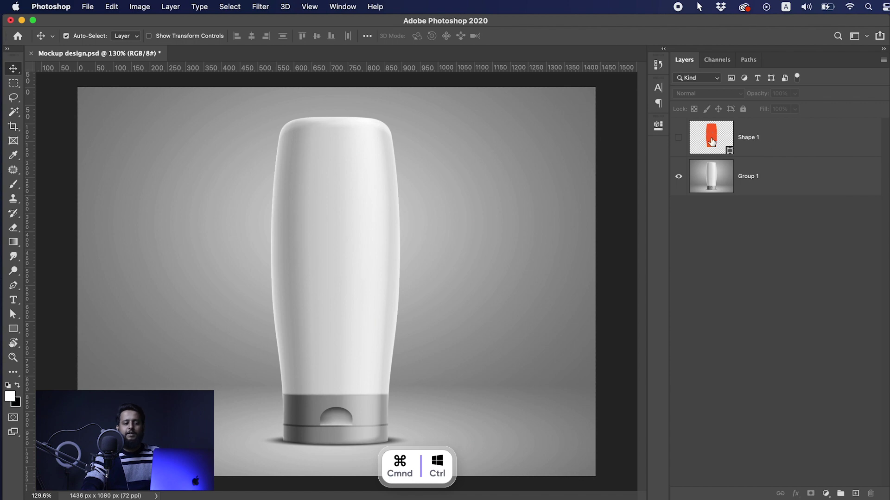
key("super")
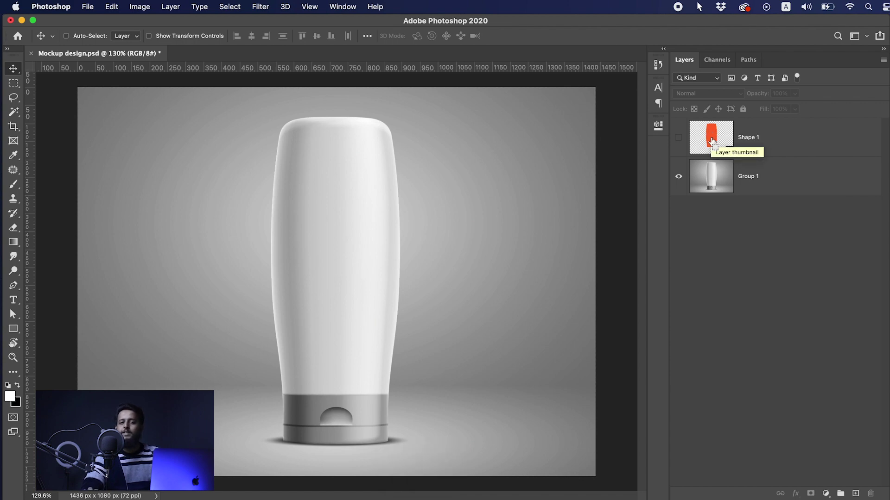
left_click(712, 141, "super")
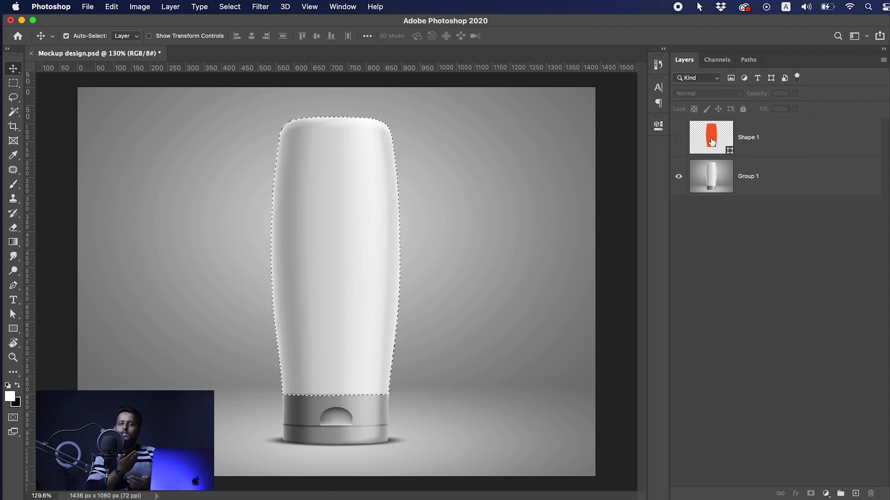
left_click(724, 185)
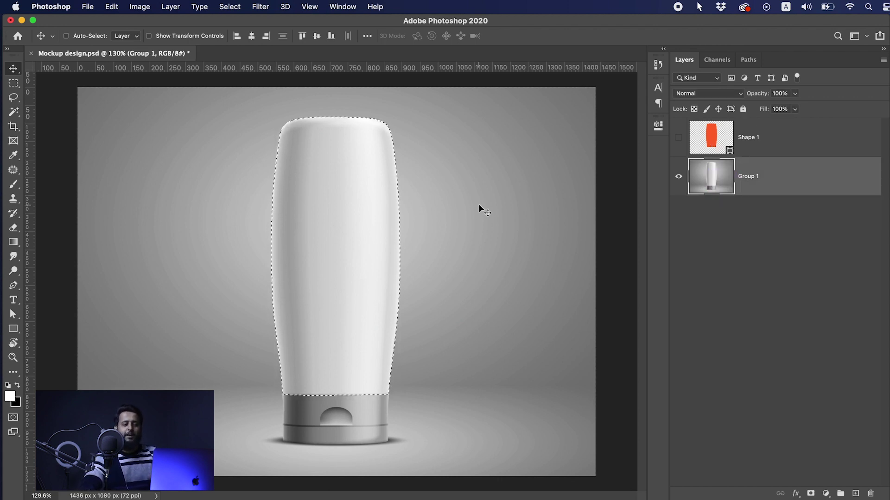
key("super+j")
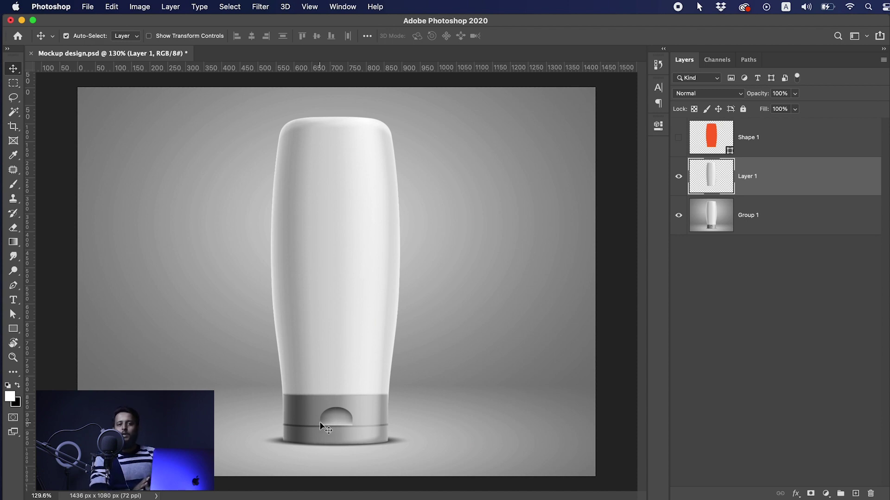
Step: Trace the cap's right edge with the Pen tool from the body seam down, and continue along its curved bottom edge
left_click_drag(325, 427, 445, 287)
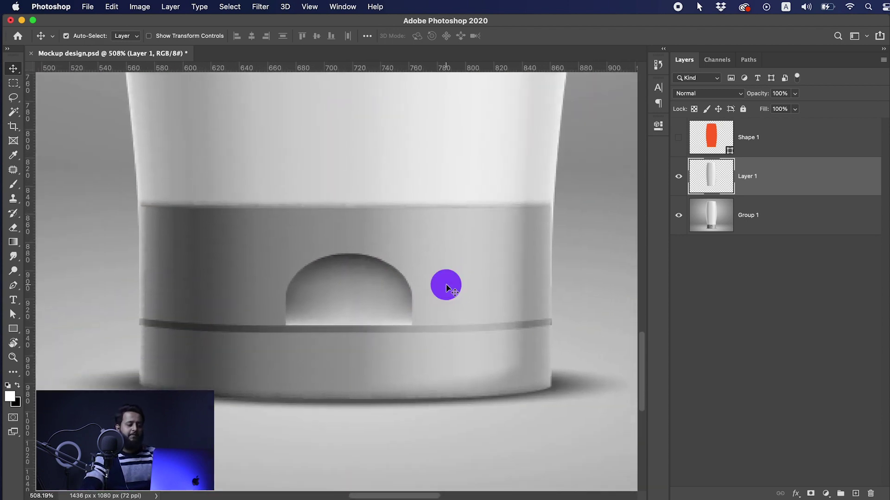
key("p")
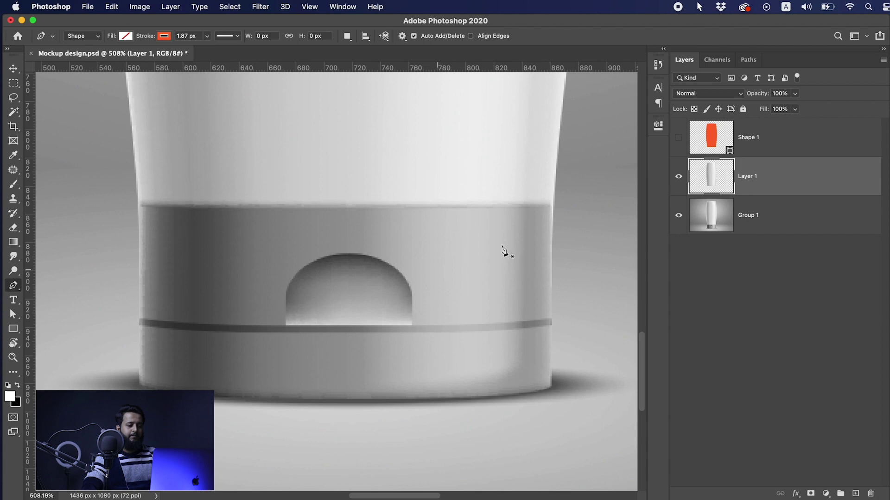
left_click(552, 207)
scroll(574, 258, "up", 2)
left_click(554, 270)
left_click_drag(553, 273, 555, 285)
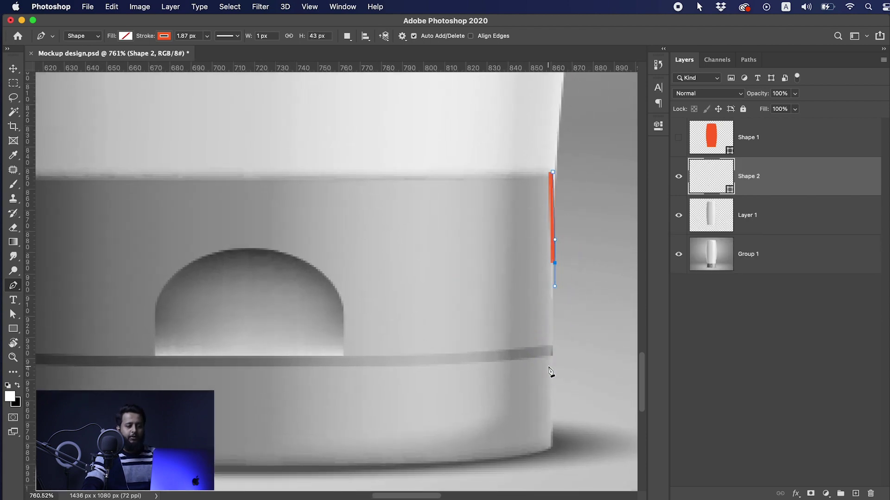
mouse_move(550, 301)
left_mouse_down()
mouse_move(549, 343)
mouse_move(591, 433)
left_mouse_up()
scroll(592, 433, "up", 2)
left_click_drag(536, 354, 402, 354)
left_click(357, 370)
left_click(247, 366)
Step: Trace the cap's left edge up to the body seam and close the path along the seam
mouse_move(202, 358)
left_mouse_down()
mouse_move(206, 170)
mouse_move(252, 419)
left_mouse_up()
scroll(200, 353, "up", 3)
scroll(202, 163, "down", 1)
scroll(280, 193, "down", 2)
left_click_drag(280, 193, 92, 193)
left_click_drag(461, 192, 626, 175)
scroll(415, 219, "left", 5)
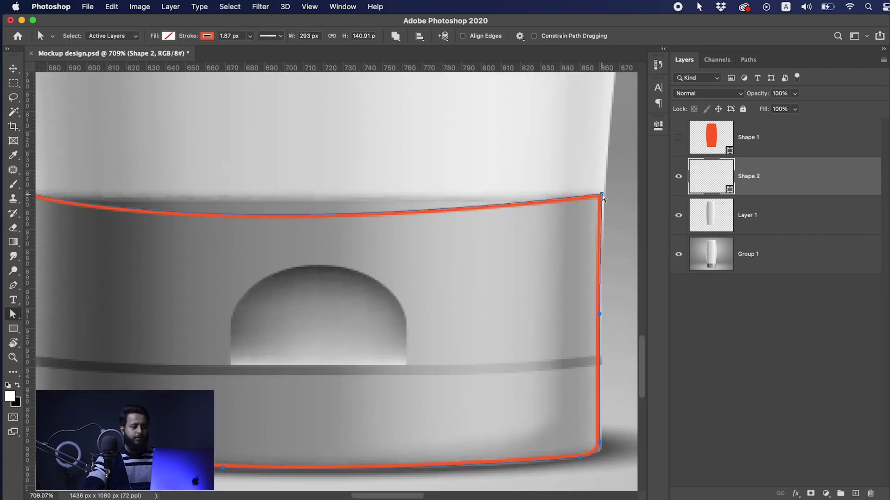
Step: Adjust the cap path's upper corner points so its top edge follows the seam with the bottle body
key("a")
left_click_drag(197, 200, 197, 199)
scroll(494, 243, "down", 1)
scroll(436, 193, "up", 3)
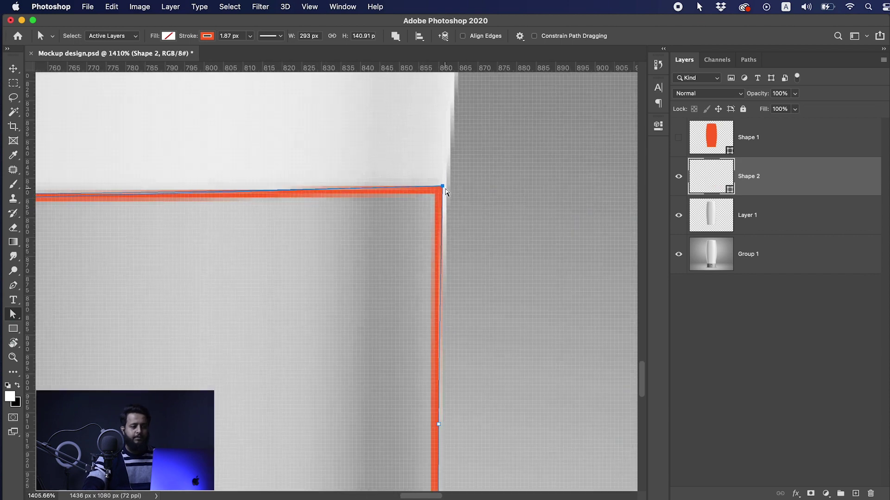
scroll(432, 257, "down", 4)
scroll(168, 143, "up", 2)
Step: Fill the cap shape with orange-red and remove its stroke
left_click(168, 36)
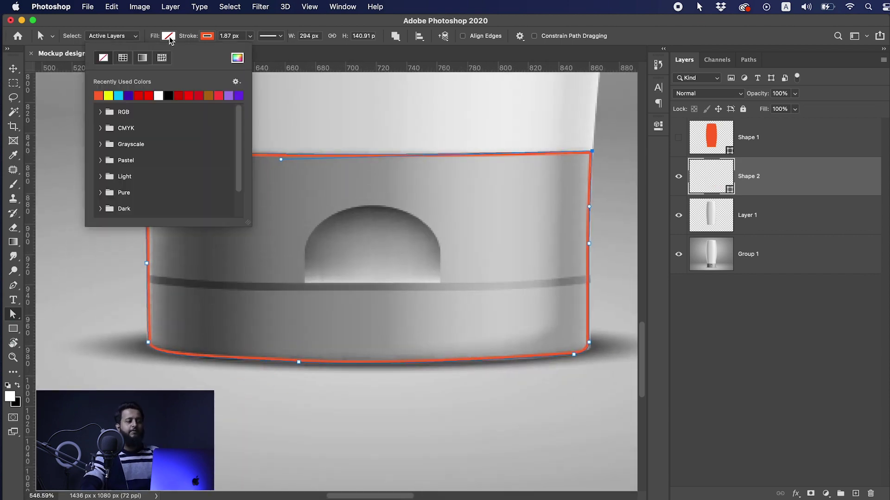
left_click(93, 96)
left_click(207, 36)
left_click(141, 58)
key("Escape")
key("v")
Step: Load the cap shape's outline as a selection and copy the cap from Group 1 to a new layer
left_click(695, 254)
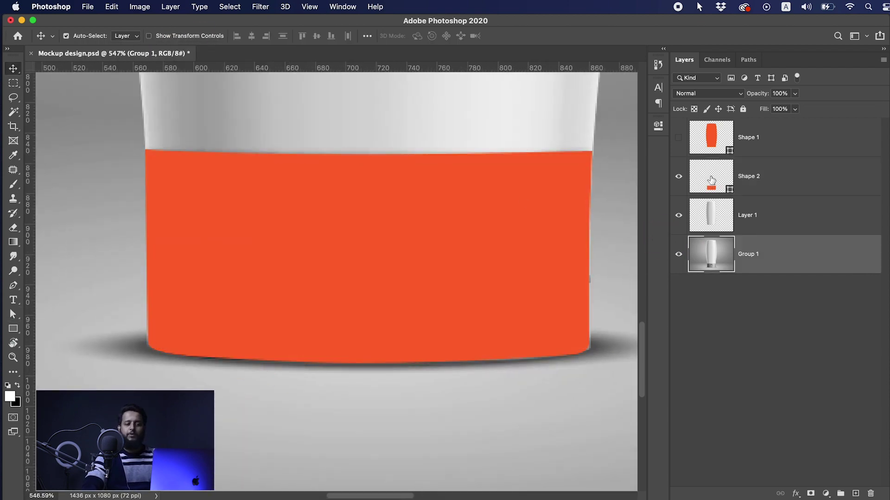
scroll(475, 220, "down", 3)
left_click(718, 188, "super")
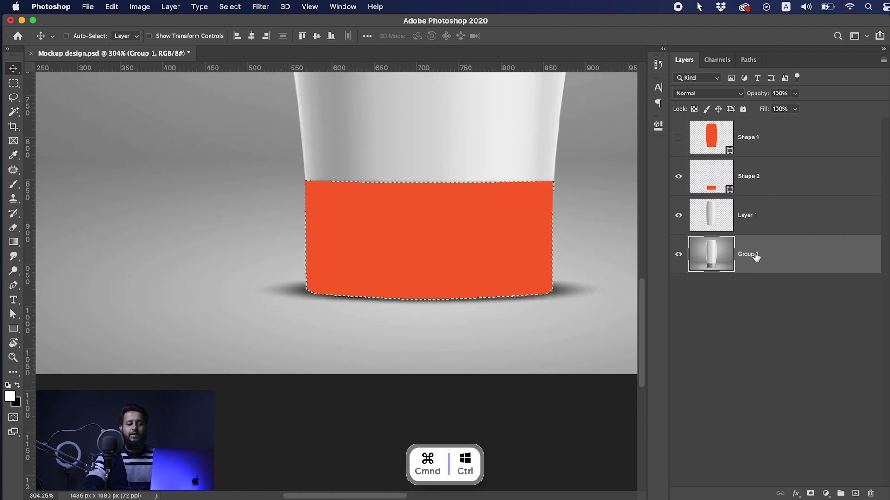
key("super+j")
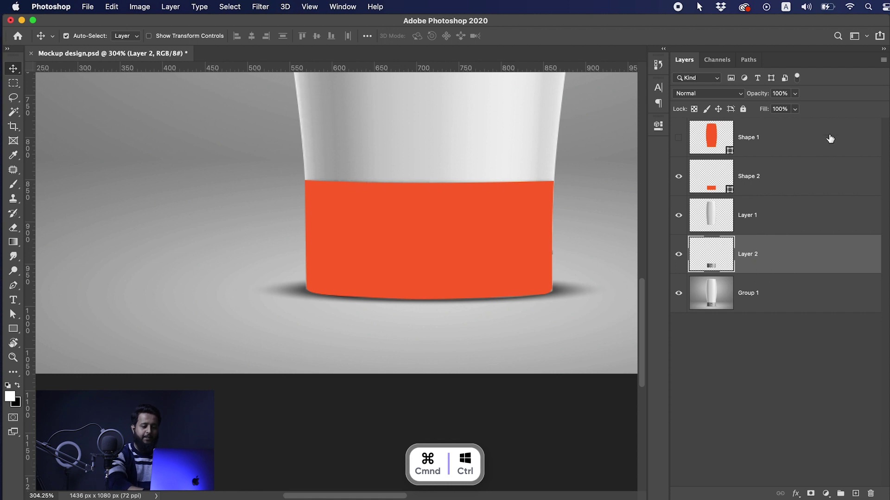
Step: Hide the Shape 2 layer and delete both Shape 1 and Shape 2
left_click(678, 177)
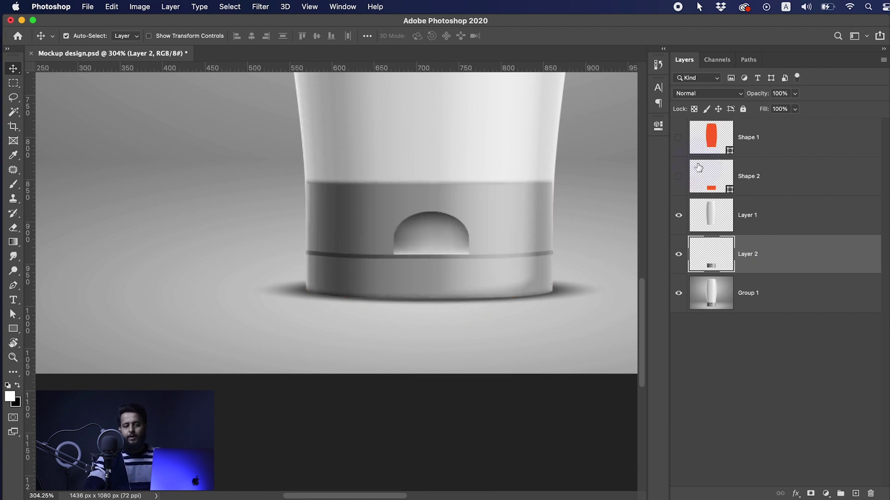
left_click(740, 145)
left_click(714, 180, "shift")
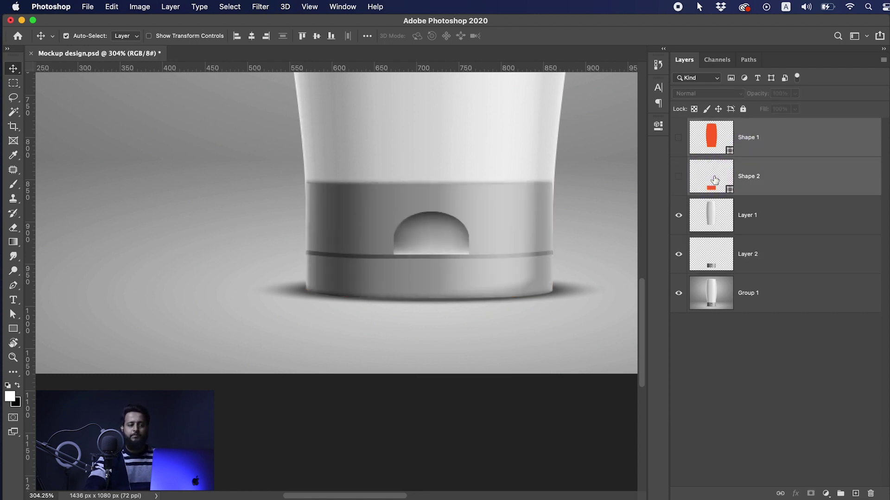
left_click_drag(707, 182, 868, 492)
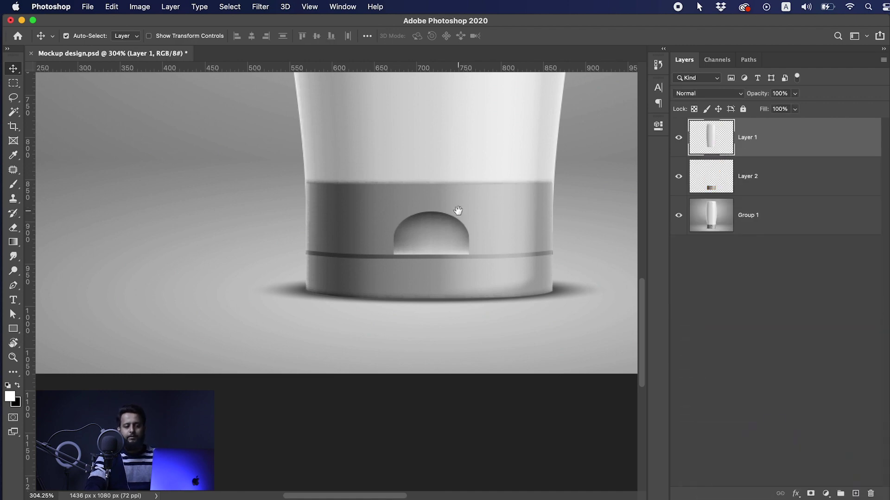
Step: Hide Group 1 to check the separated body and cap layers, and show it again
scroll(423, 201, "down", 5)
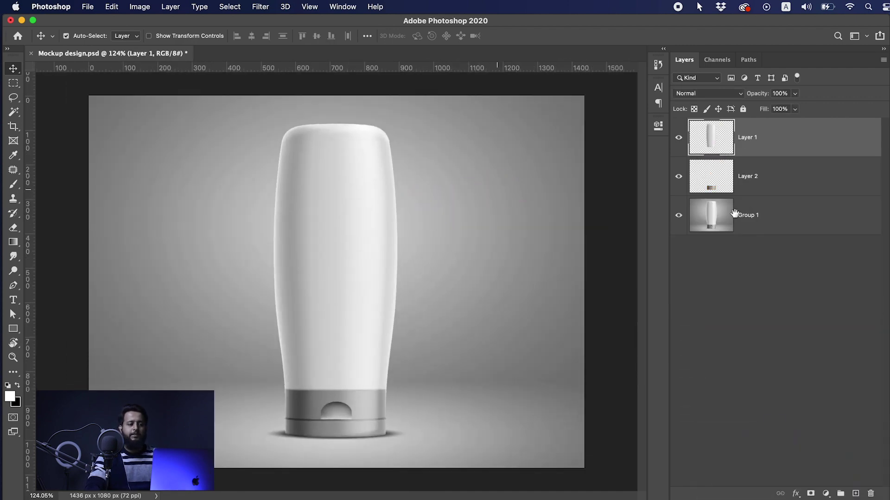
left_click(678, 215)
mouse_move(363, 278)
left_mouse_down()
mouse_move(485, 257)
mouse_move(350, 279)
left_mouse_up()
left_click(282, 404)
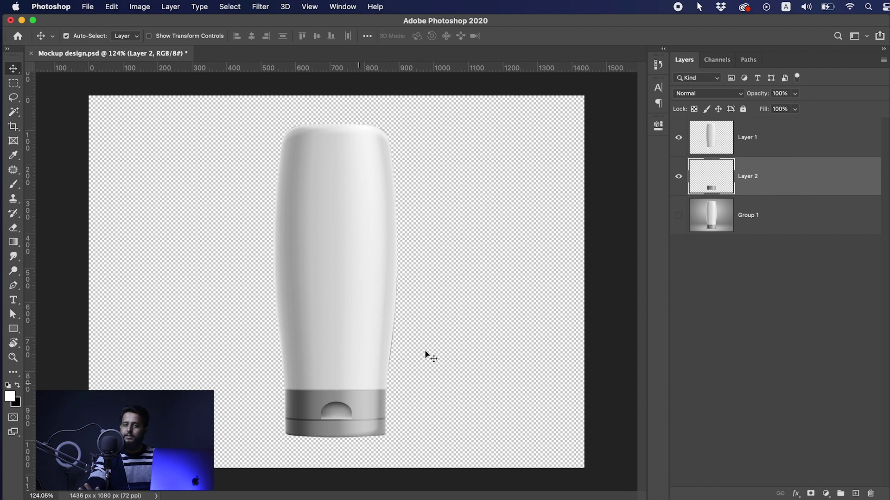
left_click(679, 215)
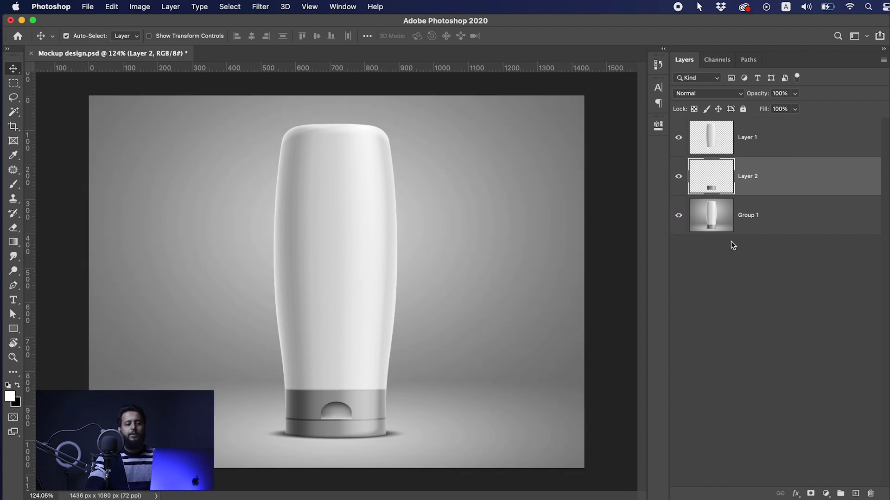
Step: Draw a rectangle of about 363 by 765 px over the bottle body, above Layer 1
left_click(712, 137)
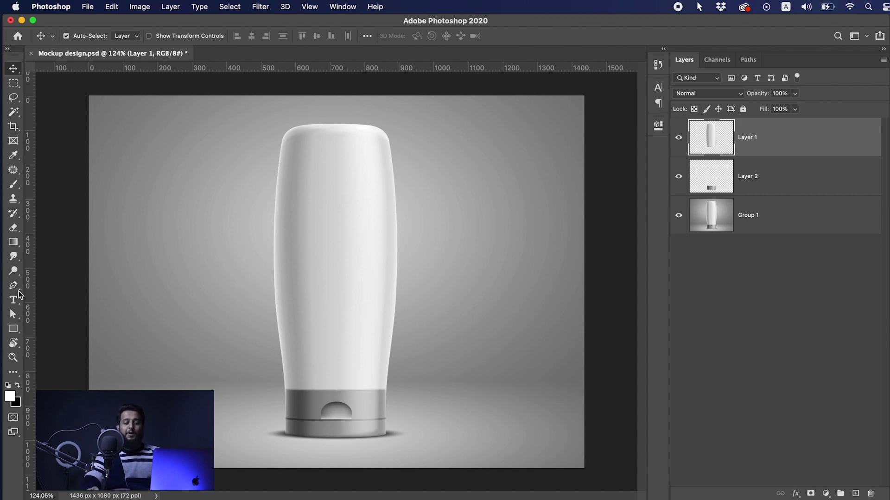
left_click(13, 331)
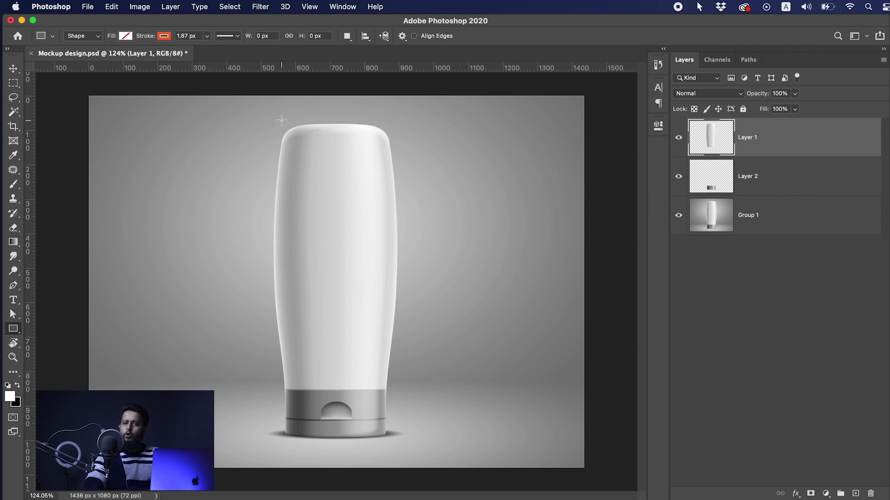
left_click_drag(275, 126, 398, 389)
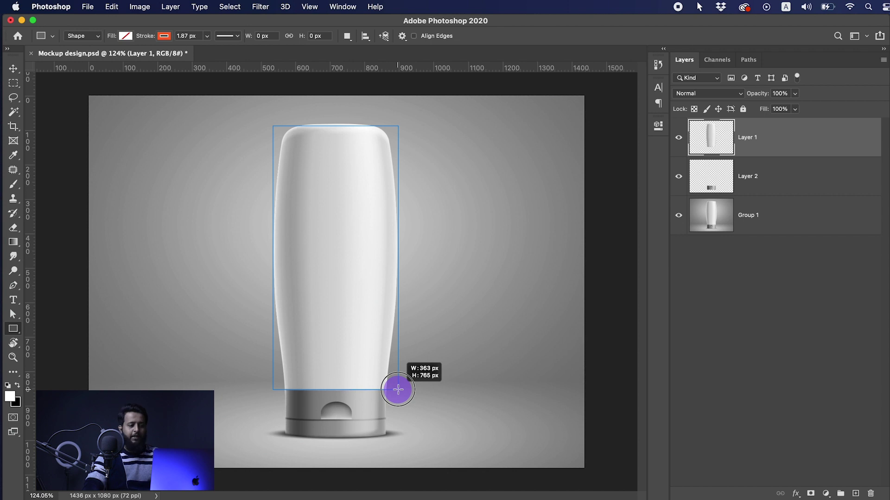
left_click_drag(398, 390, 398, 389)
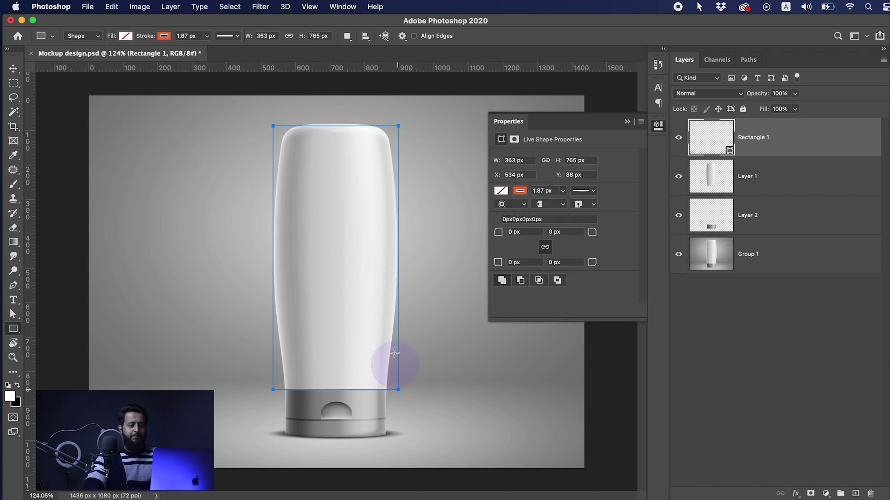
Step: Fill the rectangle with cyan and remove its stroke
left_click(505, 193)
left_click(501, 251)
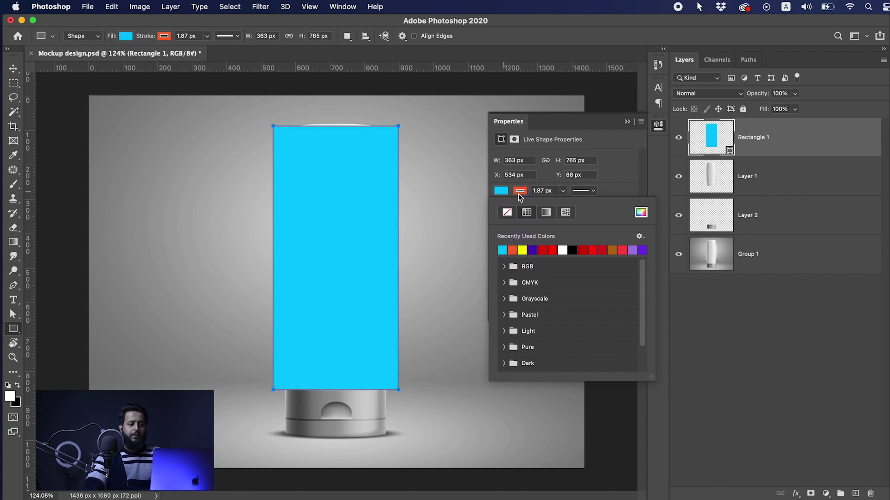
left_click(508, 213)
key("Return")
key("v")
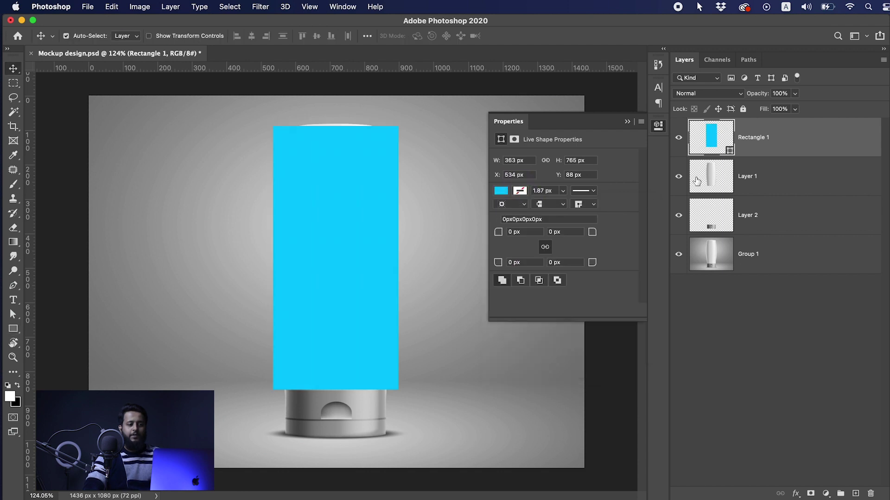
Step: Raise the rectangle's top edge to the top of the bottle, making it about 771 px high
key("a")
left_click(400, 152)
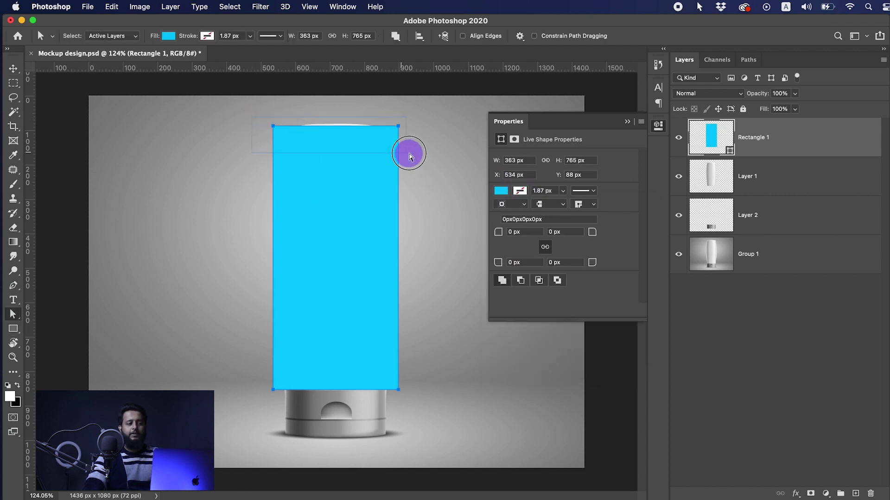
left_click_drag(398, 125, 397, 123)
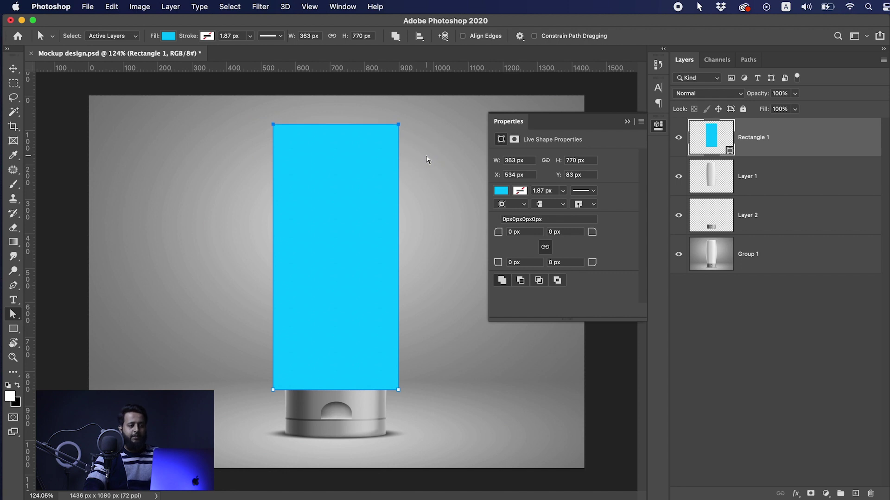
left_click(658, 125)
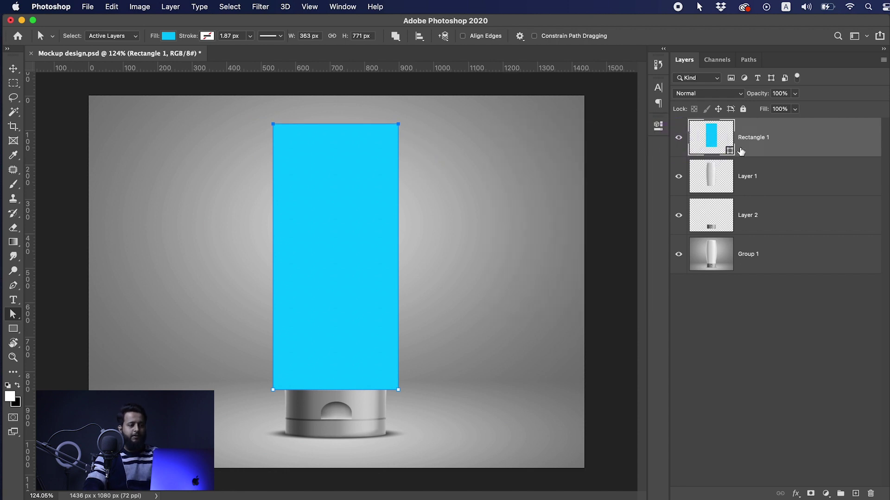
key("v")
left_click(357, 241)
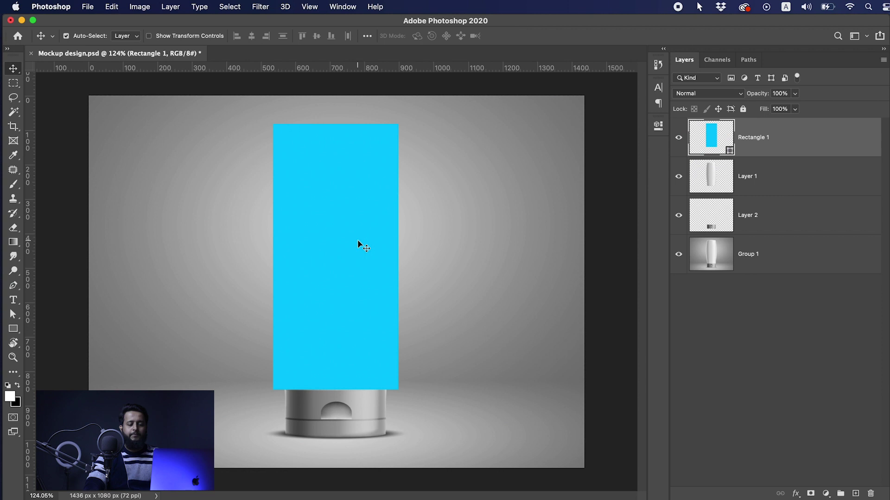
Step: Rename the rectangle layer as Place Image and convert it to a smart object
double_click(758, 135)
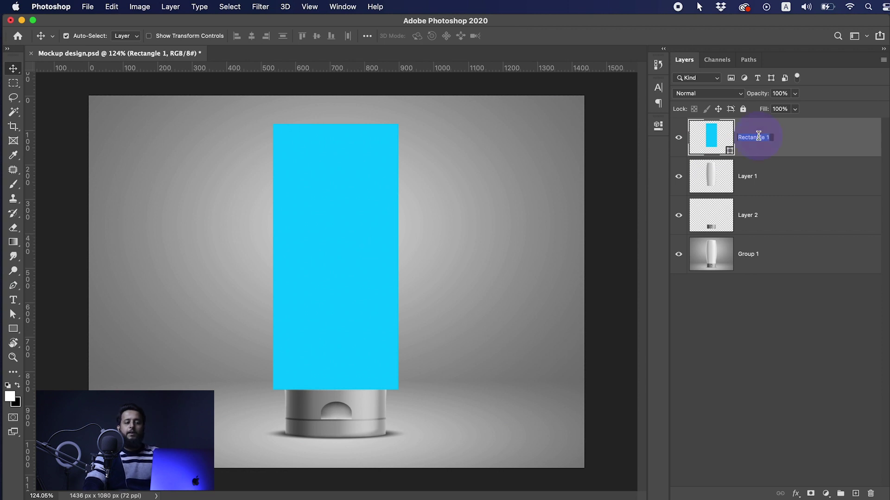
type("Place Image")
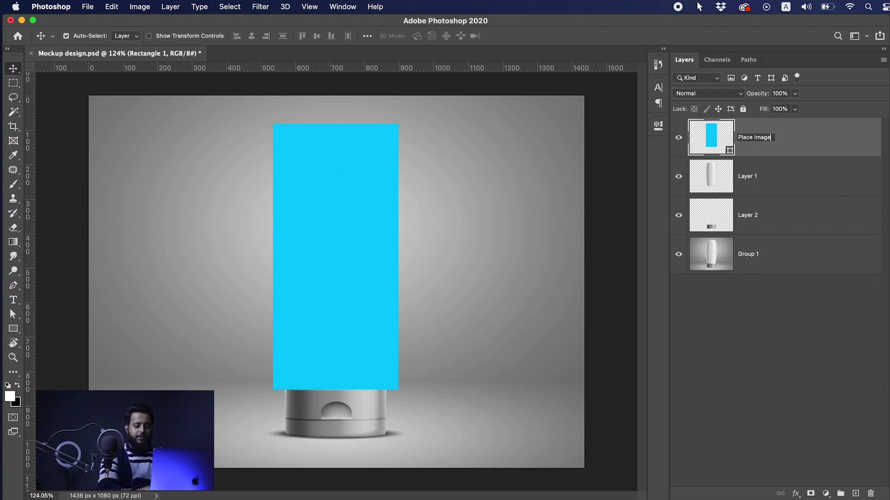
key("Return")
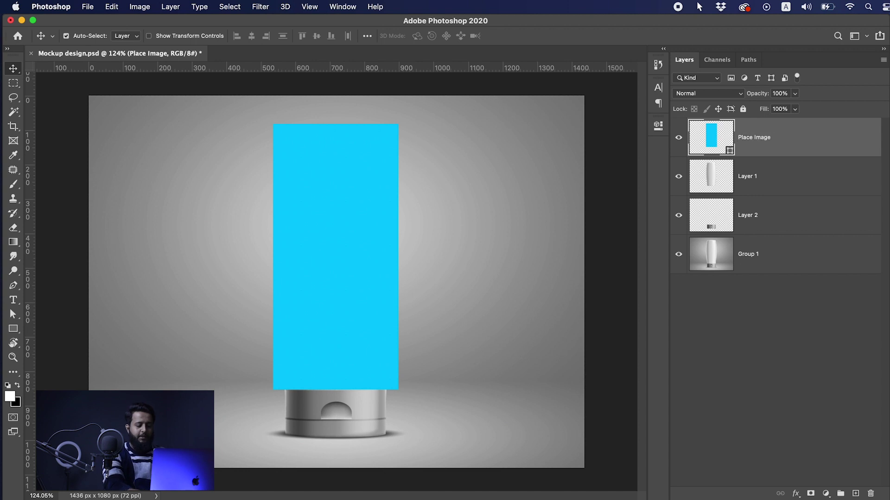
right_click(745, 123)
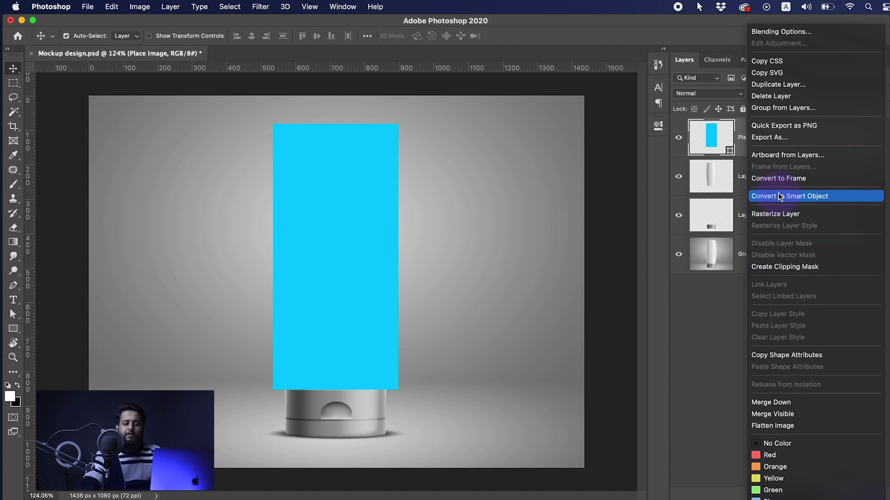
left_click(780, 197)
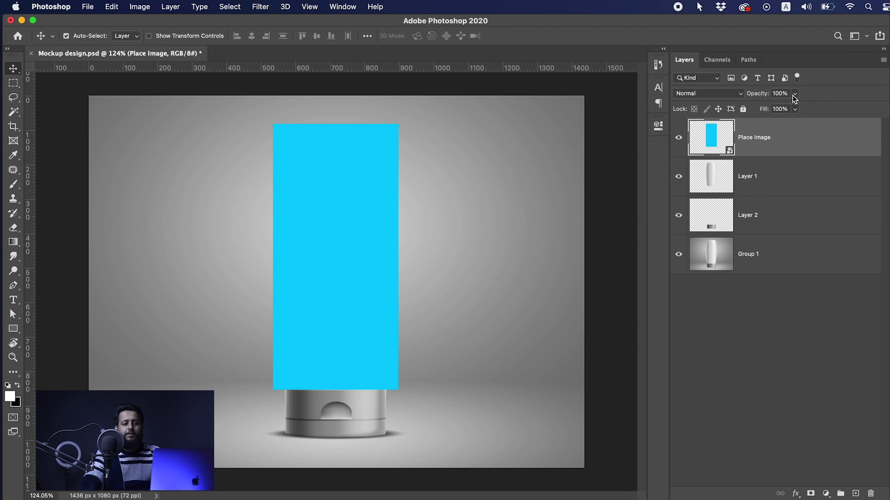
Step: Set the Place Image layer's opacity to 50%
left_click(795, 109)
left_click_drag(785, 105, 769, 107)
left_click_drag(288, 173, 403, 236)
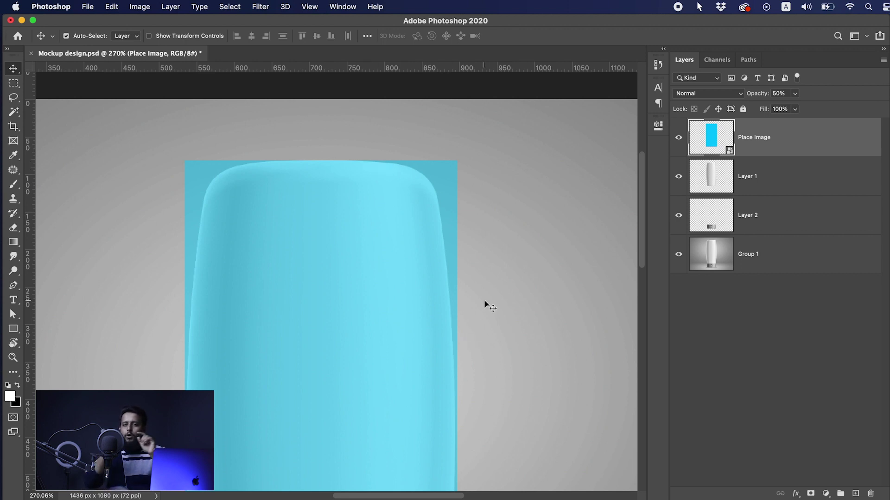
Step: Warp the Place Image layer, moving its two top corners inward onto the bottle's shoulders
key("super")
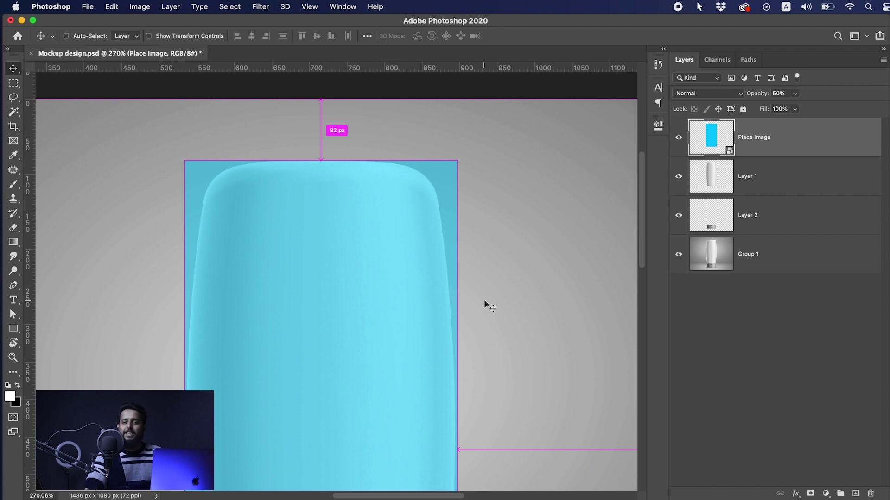
key("super+t")
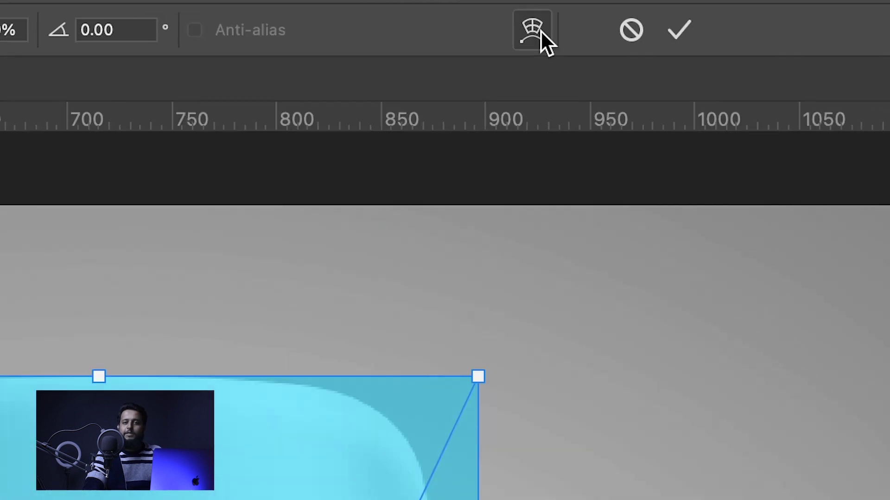
left_click(480, 38)
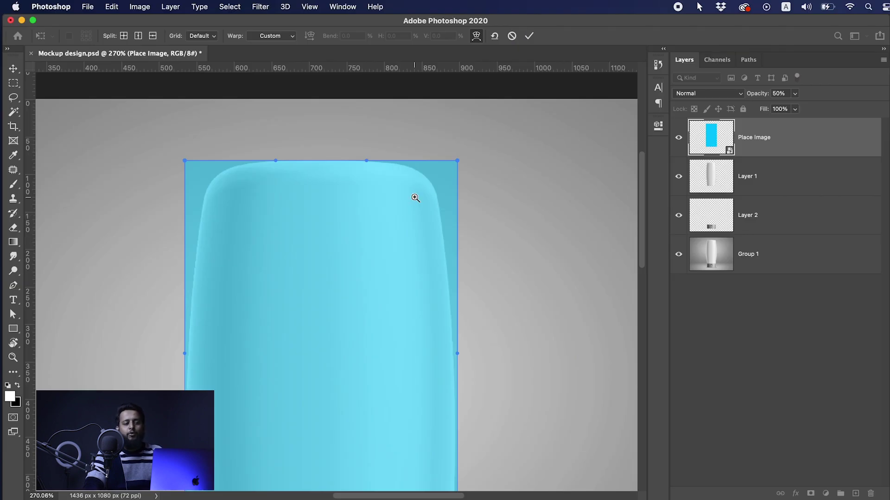
mouse_move(413, 195)
left_mouse_down()
mouse_move(445, 189)
mouse_move(426, 193)
left_mouse_up()
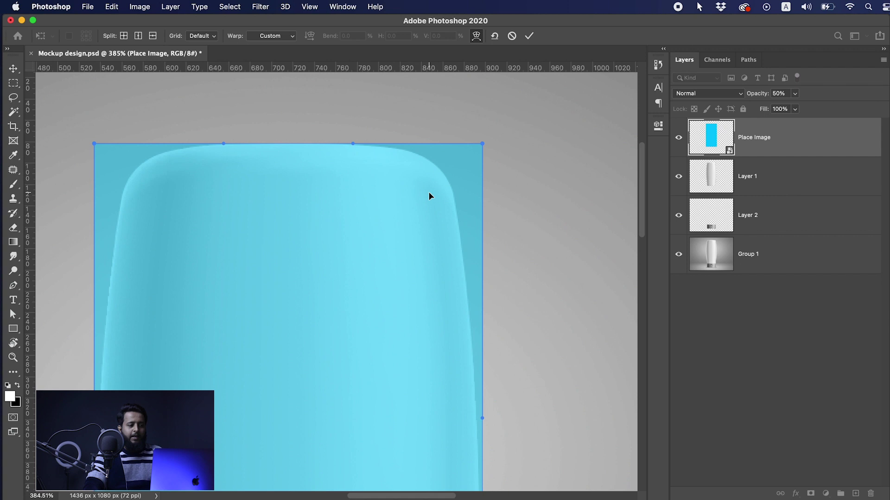
left_click(451, 152, "super")
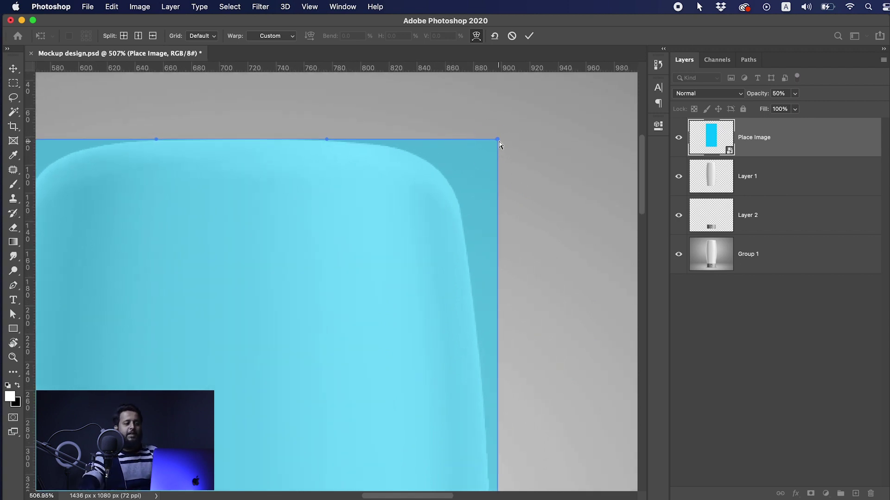
left_click_drag(498, 139, 455, 163)
scroll(510, 172, "left", 5)
left_click_drag(226, 129, 270, 166)
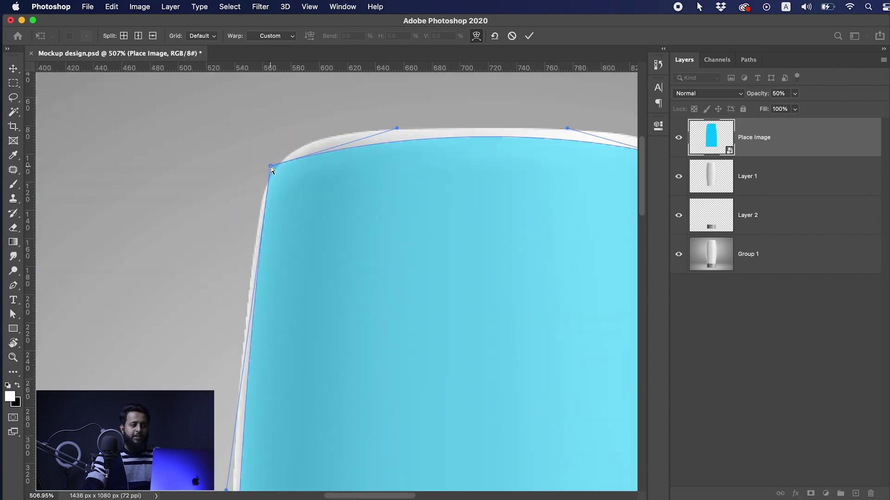
Step: Curve the warp's top edge with its two handles to follow the bottle's rounded top
left_click_drag(397, 128, 338, 95)
scroll(403, 107, "right", 5)
left_click_drag(465, 119, 521, 284)
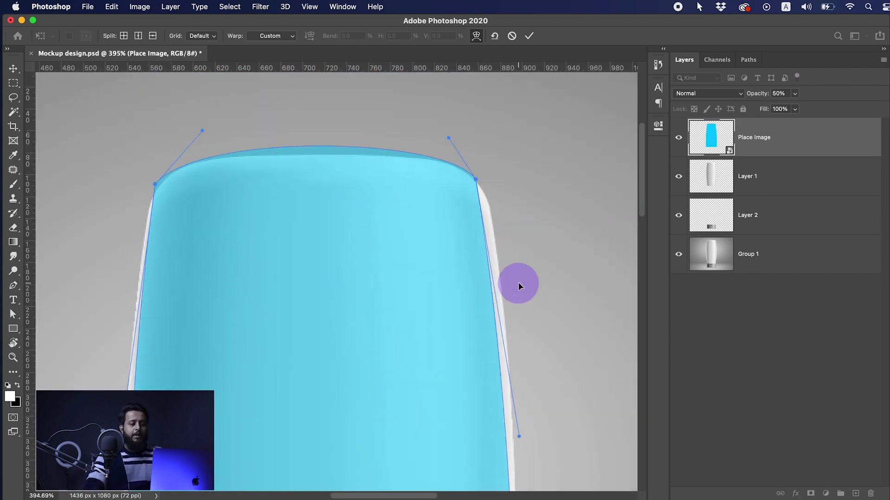
Step: Add a horizontal warp split across the bottle body just below the shoulders
left_click(483, 228)
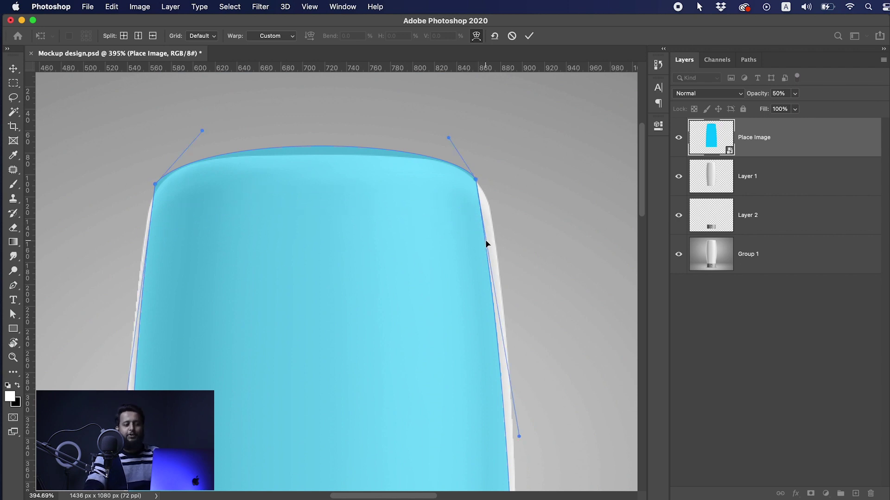
key("alt")
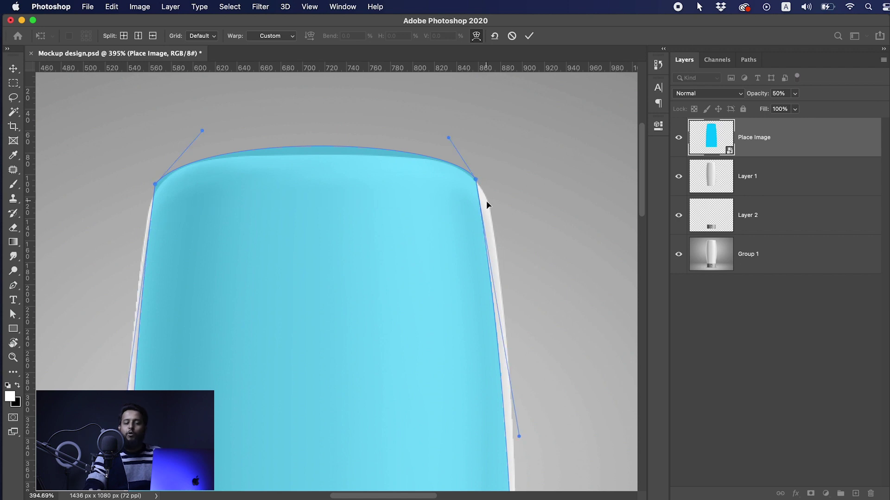
key("alt")
left_click(485, 248)
left_click(488, 246)
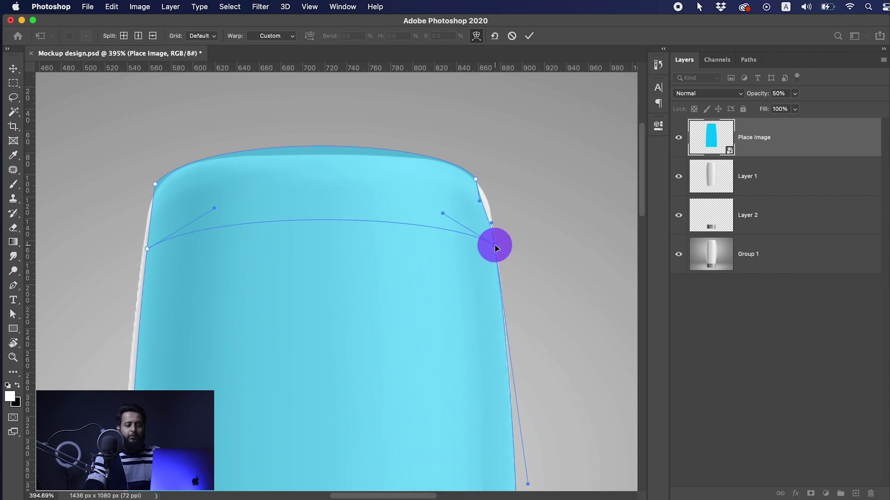
Step: Adjust the warp's right side around the split to follow the bottle's right shoulder
scroll(494, 244, "up", 5)
left_click_drag(478, 195, 495, 197)
left_click_drag(496, 260, 500, 263)
Step: Reposition the warp's upper-left corner and its handle to follow the bottle's left shoulder
left_click_drag(338, 268, 486, 260)
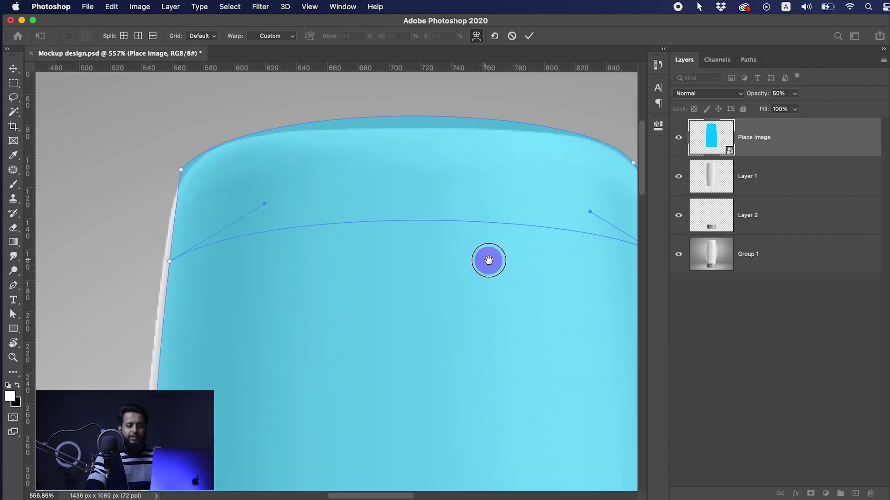
left_click_drag(189, 171, 184, 179)
left_click_drag(249, 105, 211, 93)
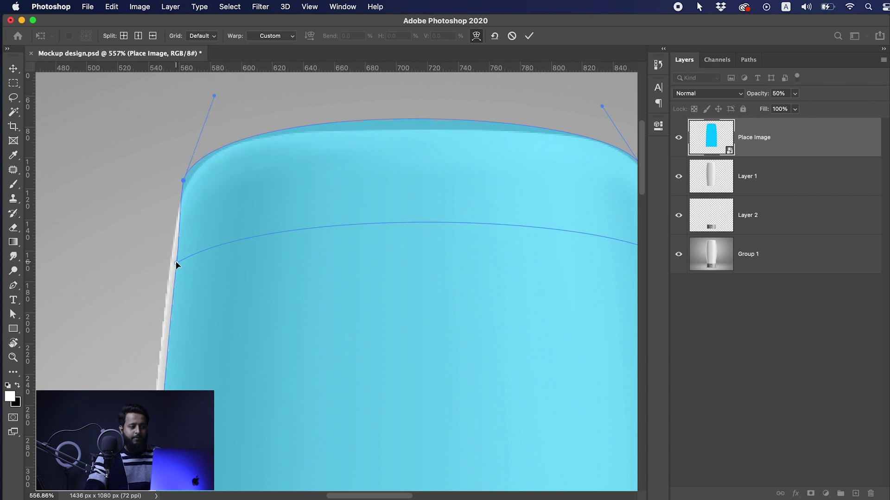
Step: Add a horizontal warp split across the middle of the bottle body and widen both its ends to meet the bottle's sides
scroll(197, 318, "down", 5)
left_click_drag(197, 318, 377, 377)
scroll(377, 376, "up", 5)
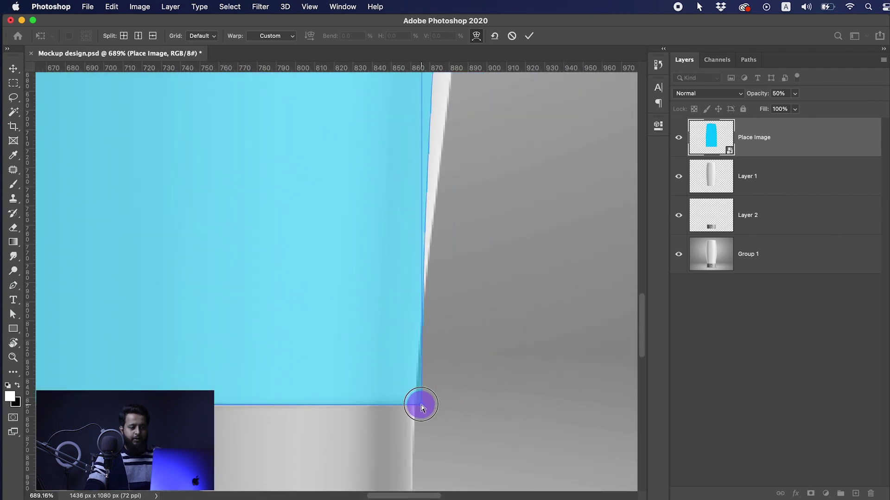
scroll(419, 405, "left", 5)
scroll(312, 407, "down", 5)
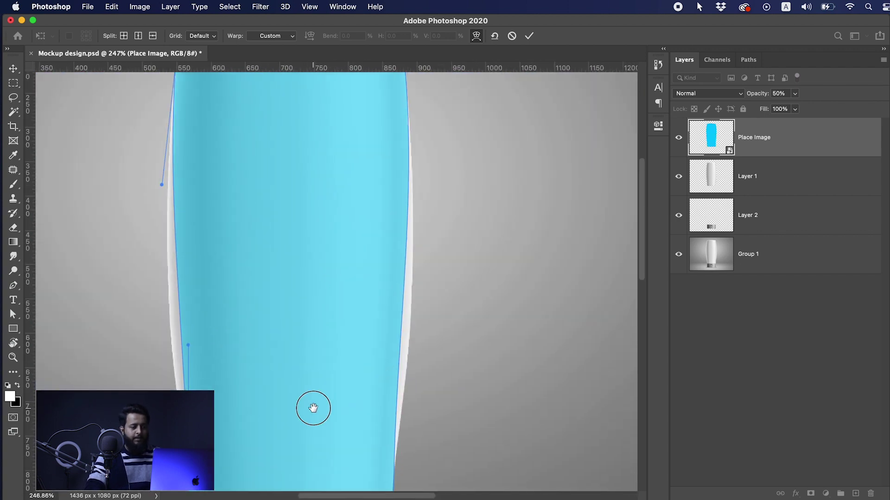
left_click(403, 308, "alt")
left_click(403, 308)
left_click_drag(405, 309, 411, 308)
left_click(177, 308)
left_click_drag(176, 307, 169, 310)
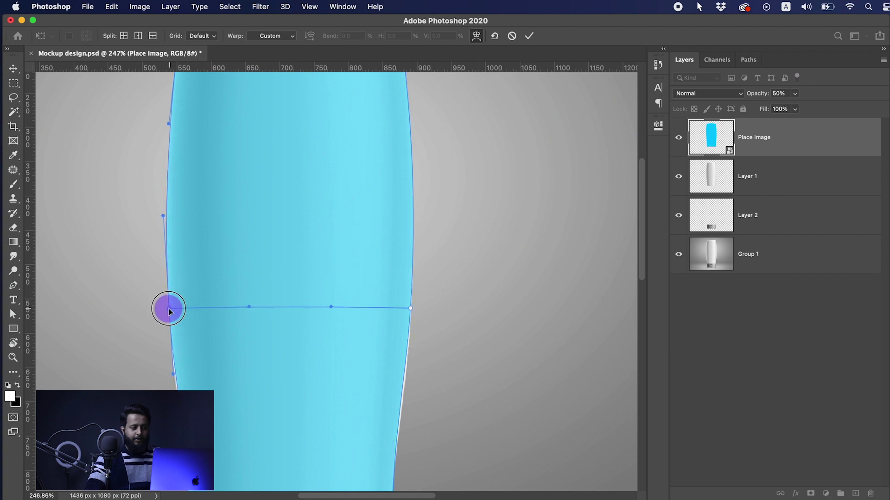
Step: Adjust the warp handle on the lower right side to follow the bottle's taper toward the cap
left_click(410, 308)
left_click_drag(392, 439, 395, 428)
key("h")
left_click_drag(437, 468, 332, 234)
scroll(319, 383, "down", 5)
Step: Adjust the two warp handles on the lower left side to follow the bottle's taper toward the cap
left_click_drag(230, 276, 255, 293)
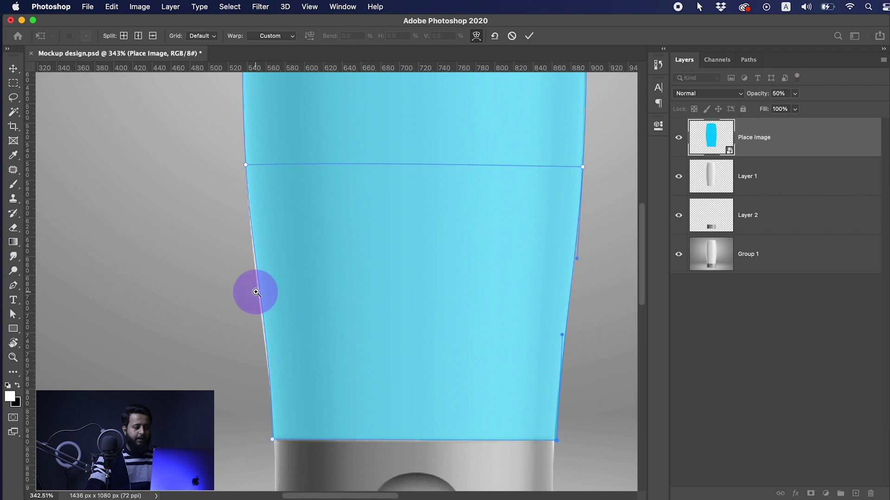
left_click(270, 434)
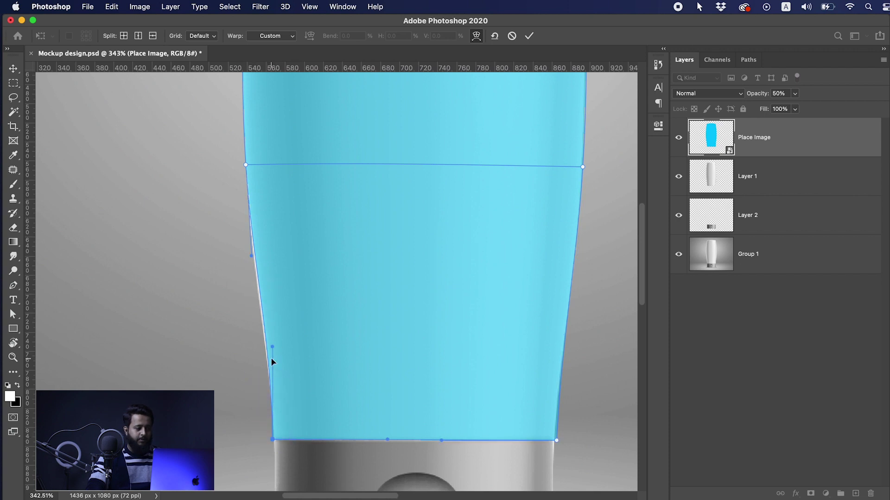
left_click_drag(272, 349, 264, 331)
left_click(252, 257)
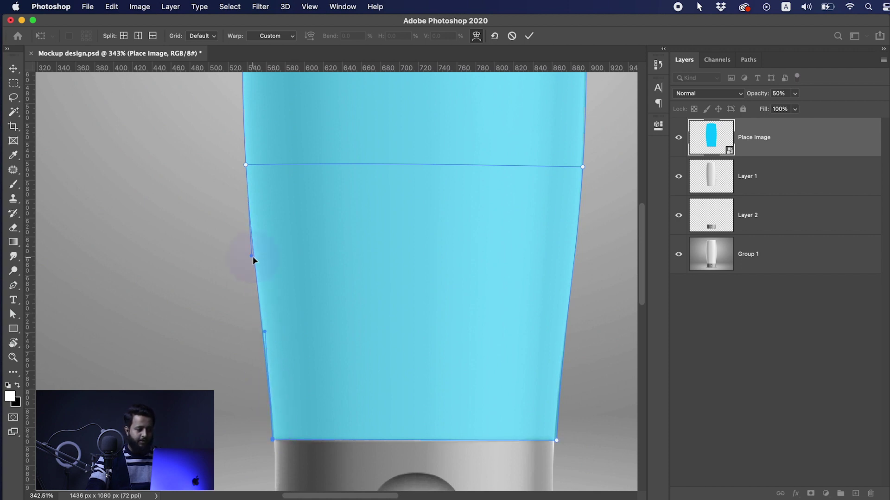
left_click_drag(252, 258, 249, 268)
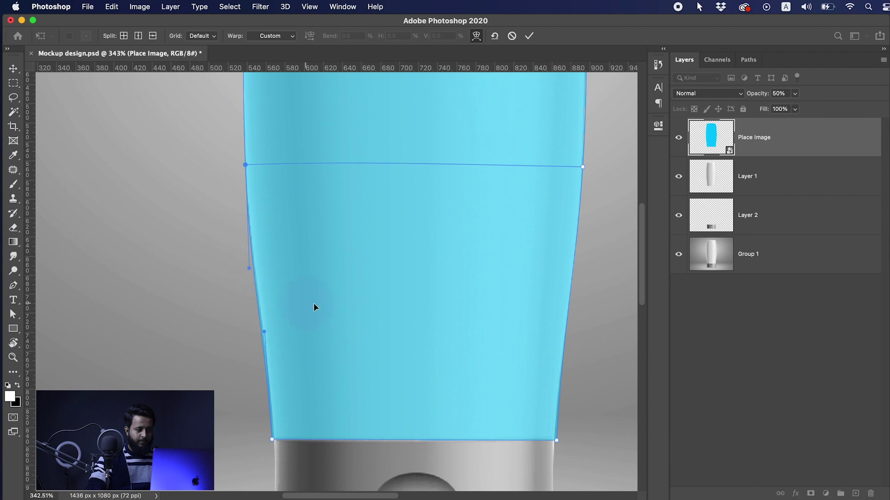
scroll(313, 308, "down", 5)
Step: Commit the warp and set the Place Image layer's opacity to 100%
left_click(726, 138)
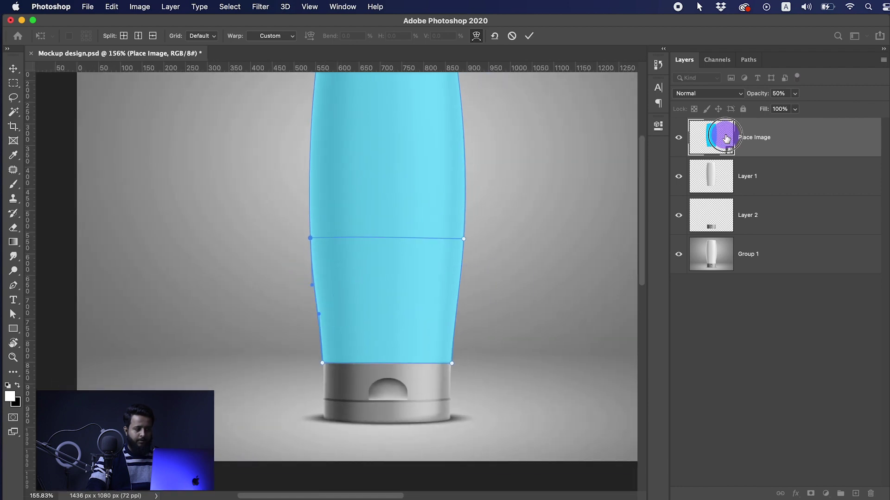
scroll(517, 282, "down", 2)
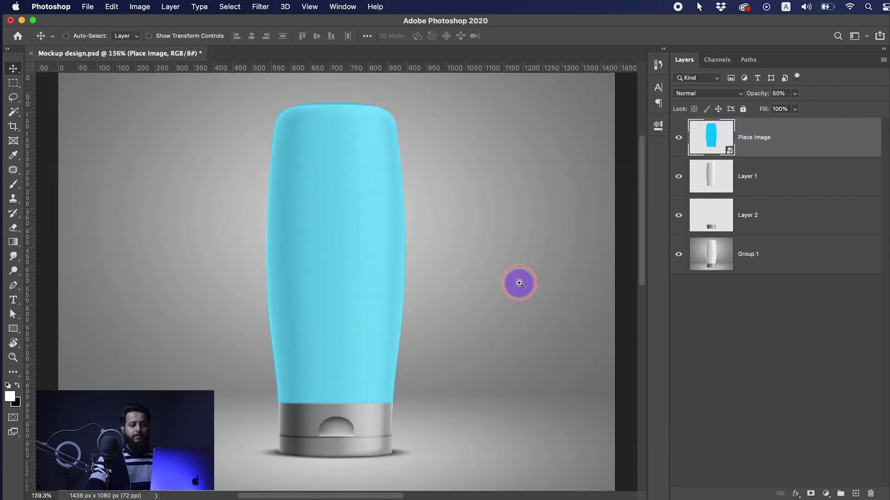
left_click(795, 93)
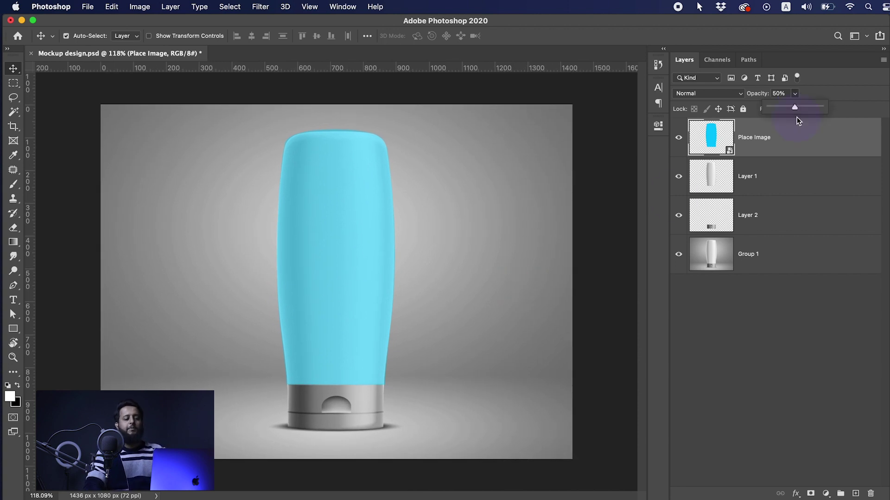
left_click_drag(805, 109, 838, 110)
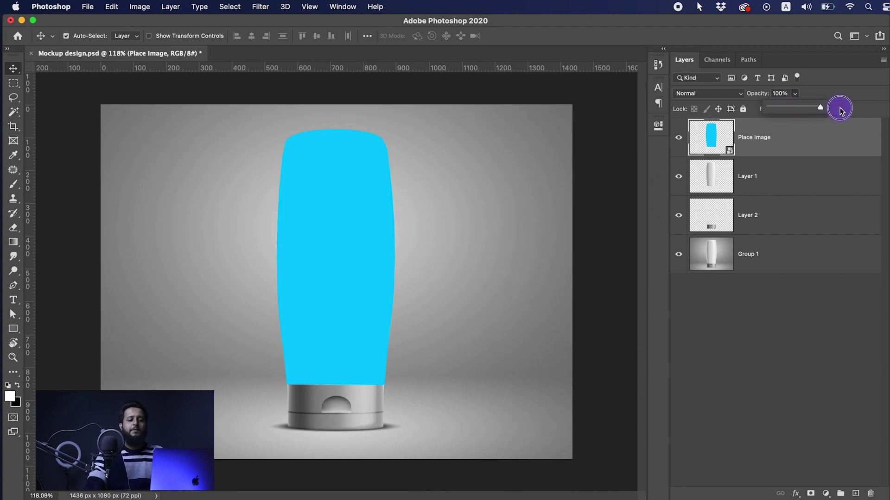
Step: Duplicate the bottle body layer, Layer 1, three times
left_click(780, 183)
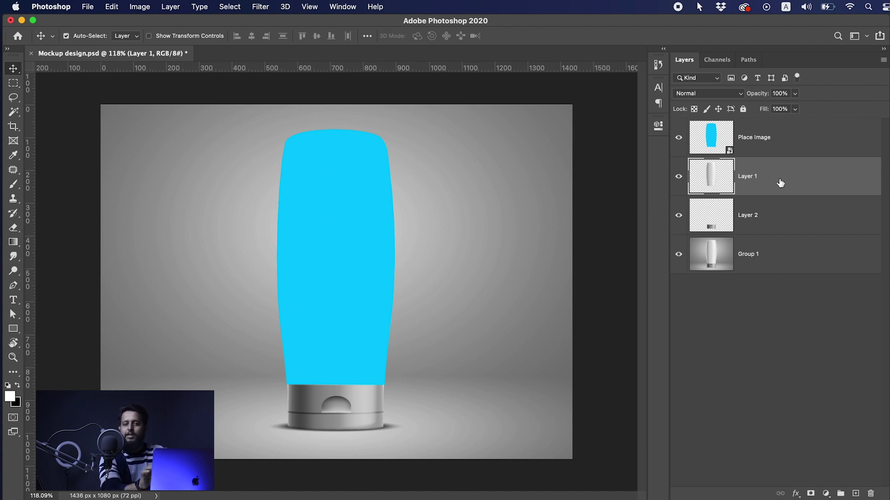
key("super+j")
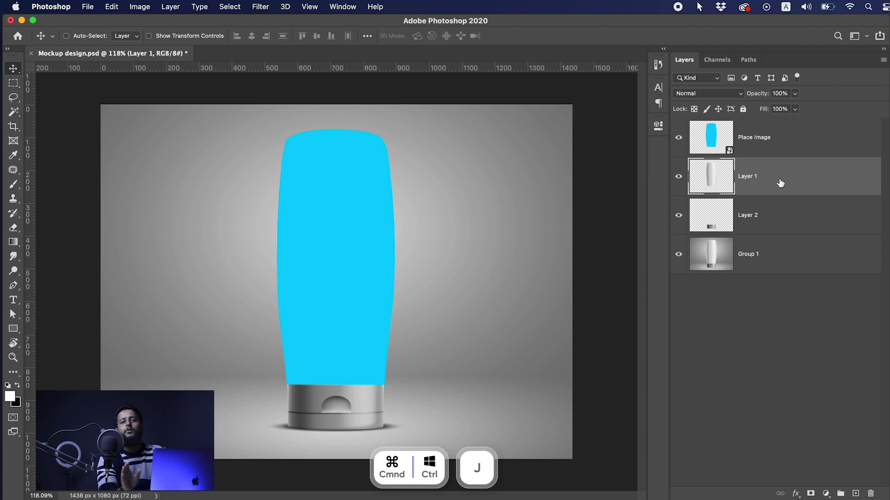
key("super+j")
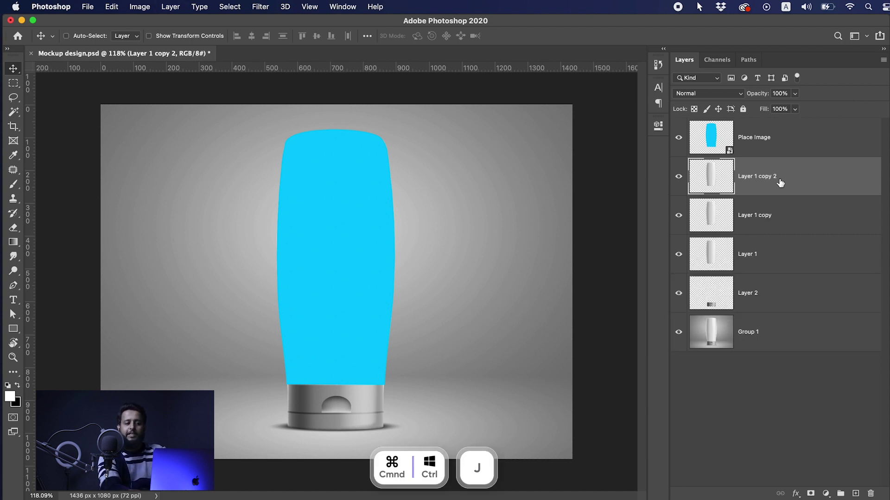
key("super+j")
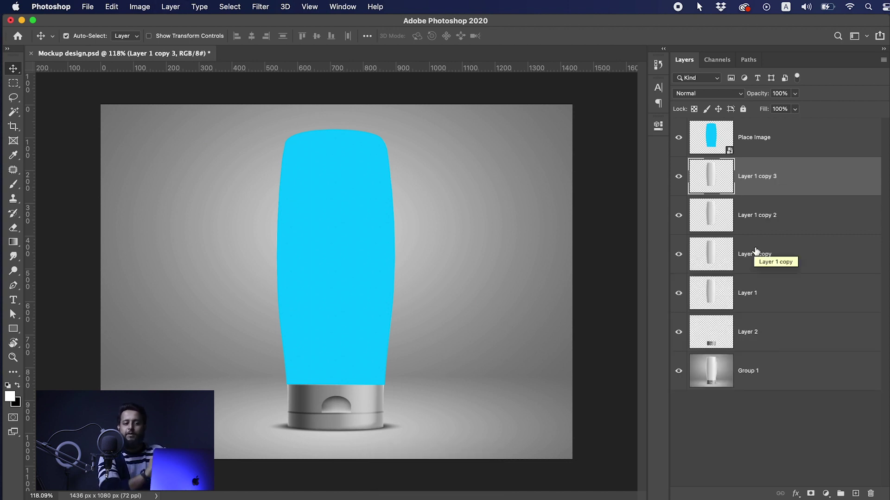
Step: Move the three Layer 1 copies above the Place Image layer and hide them
left_click(781, 259, "shift")
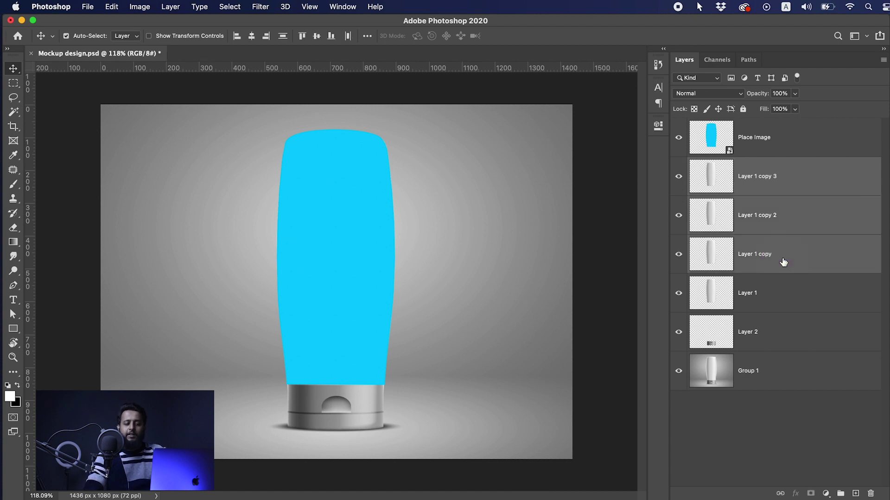
left_click_drag(781, 260, 772, 129)
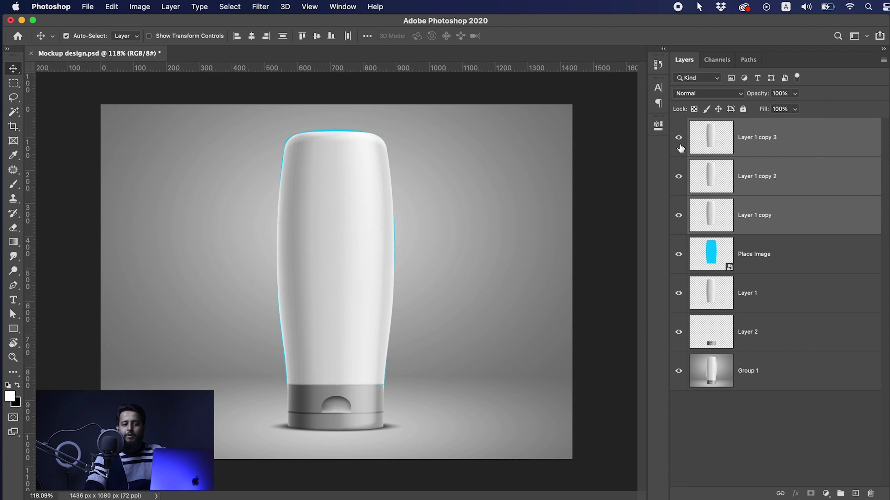
left_click_drag(678, 138, 679, 214)
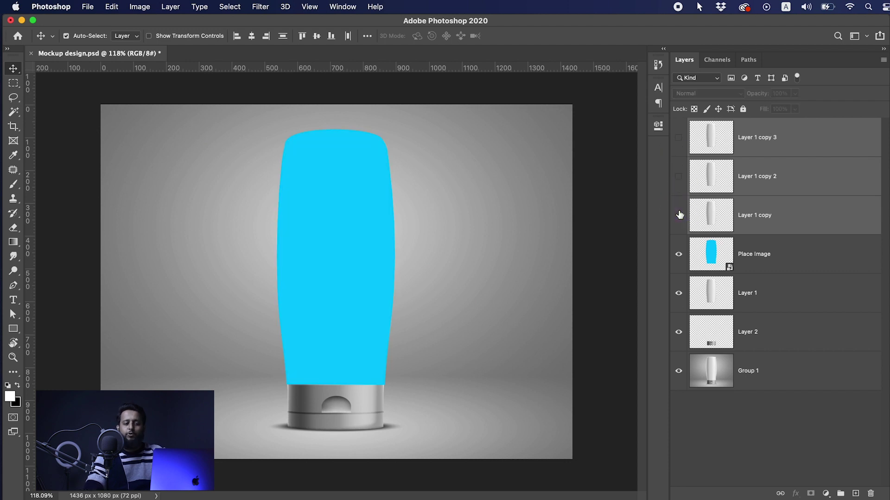
Step: Clip the Place Image layer to Layer 1 and set its blend mode to Multiply
left_click(718, 255)
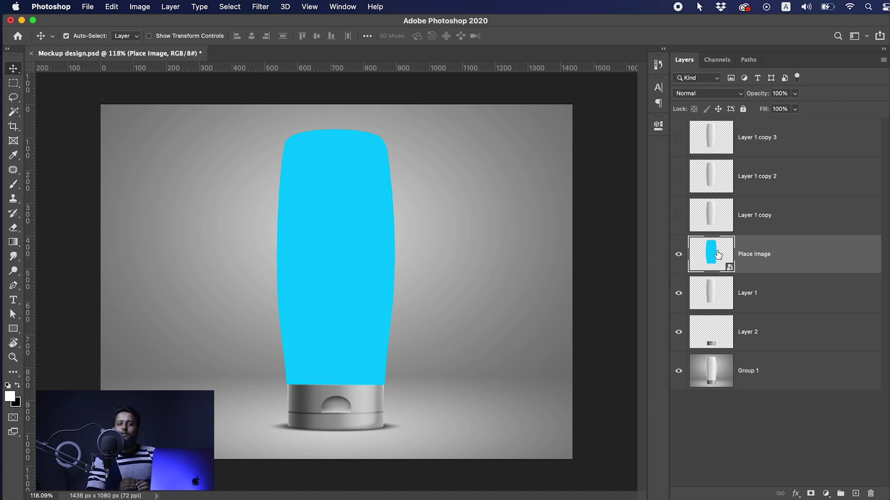
right_click(743, 247)
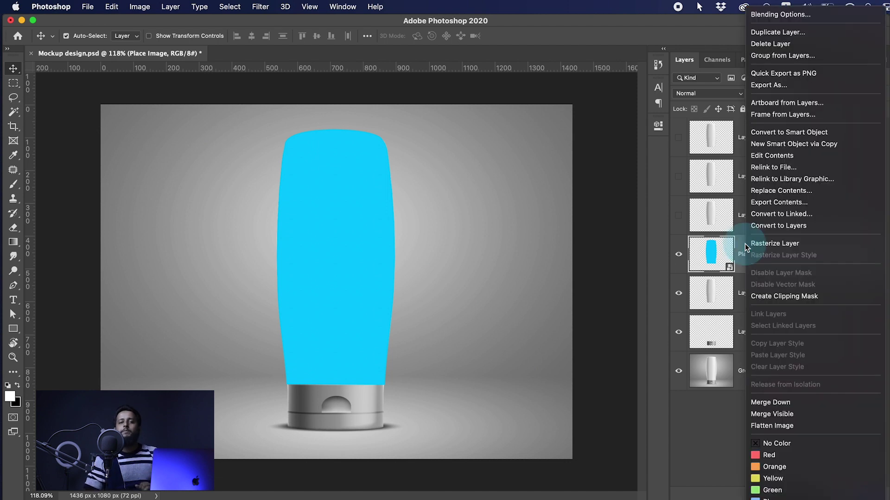
left_click(782, 297)
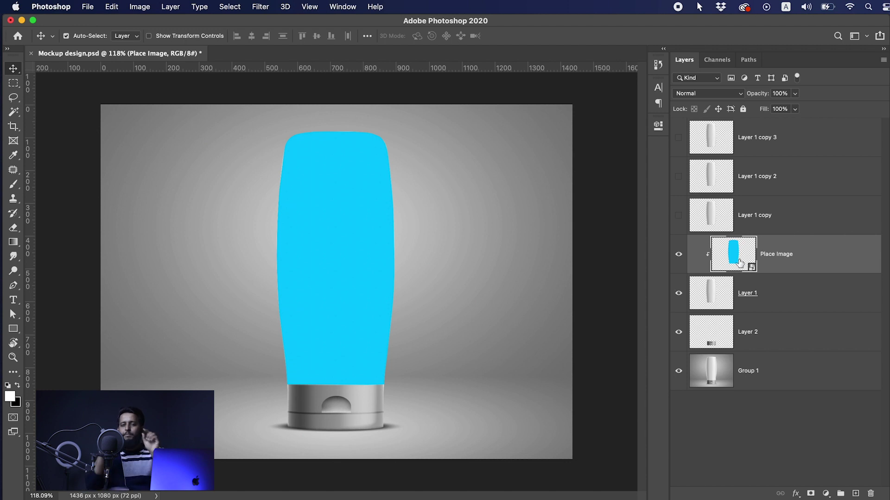
left_click(721, 94)
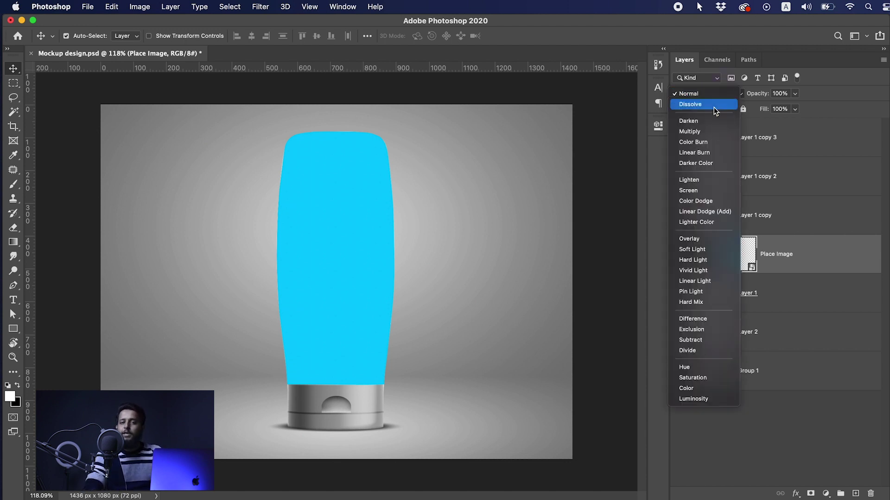
left_click(704, 132)
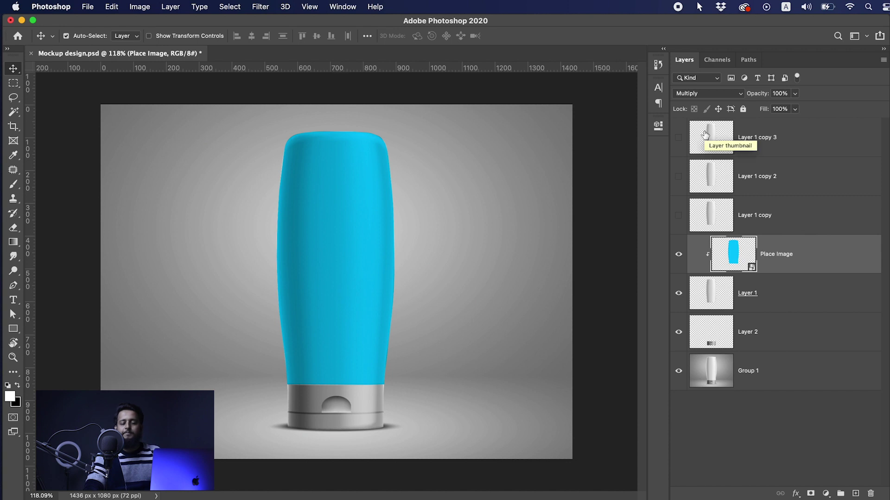
Step: Draw a rectangle about 365 × 157 px over the bottle cap, directly above Layer 2
left_click(751, 342)
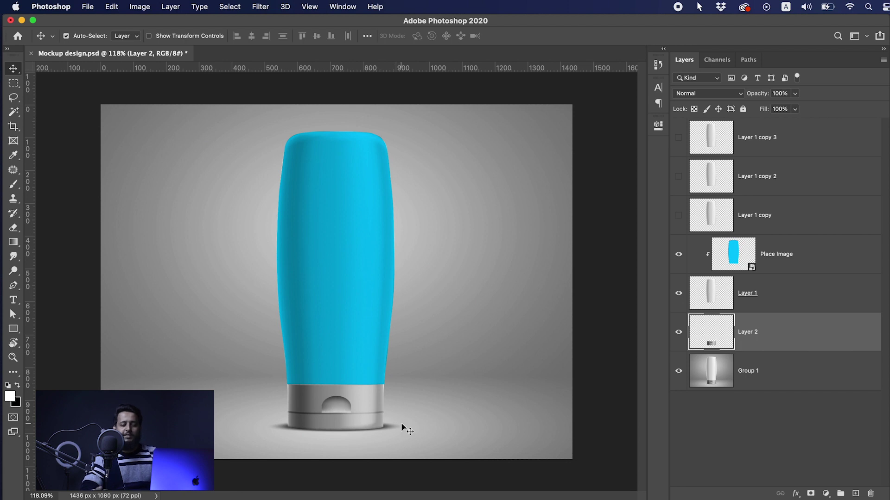
left_click_drag(330, 410, 361, 403)
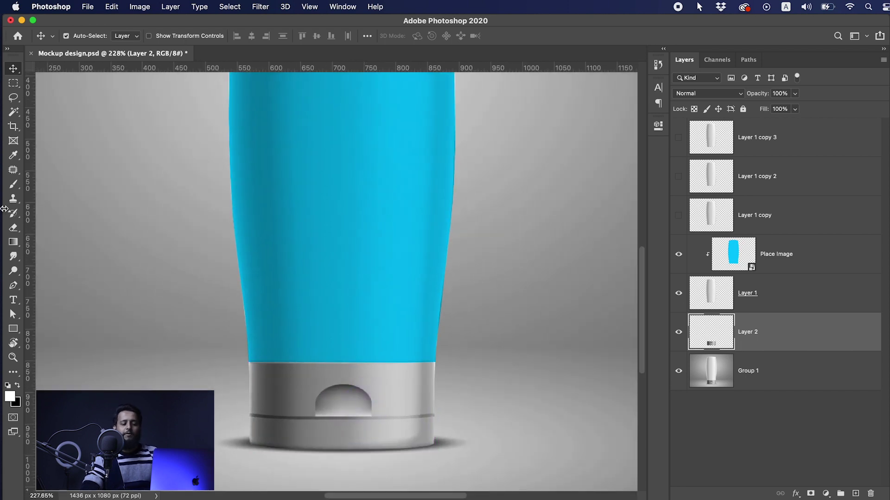
left_click(13, 328)
left_click_drag(230, 358, 461, 457)
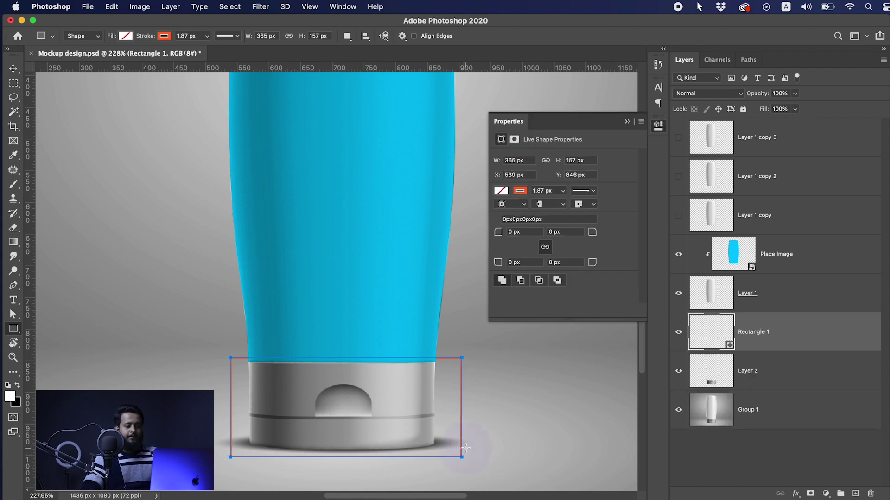
Step: Give the cap rectangle an orange-red fill and no stroke
left_click(502, 191)
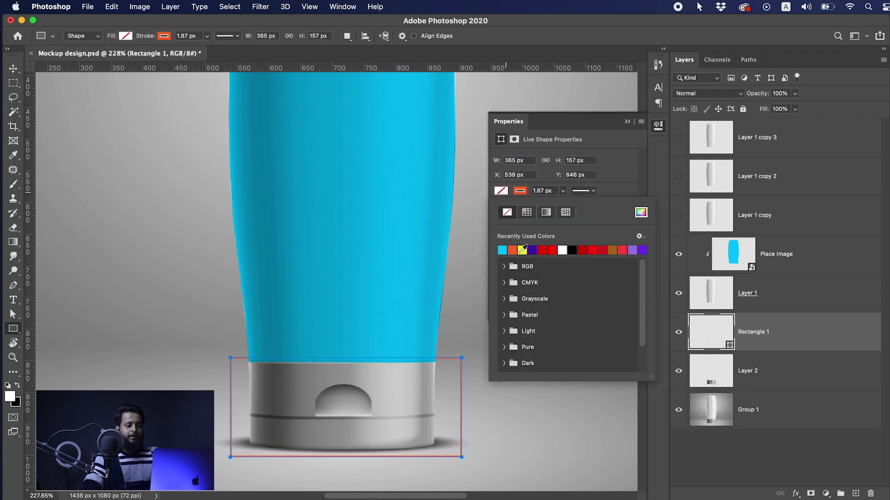
left_click(512, 250)
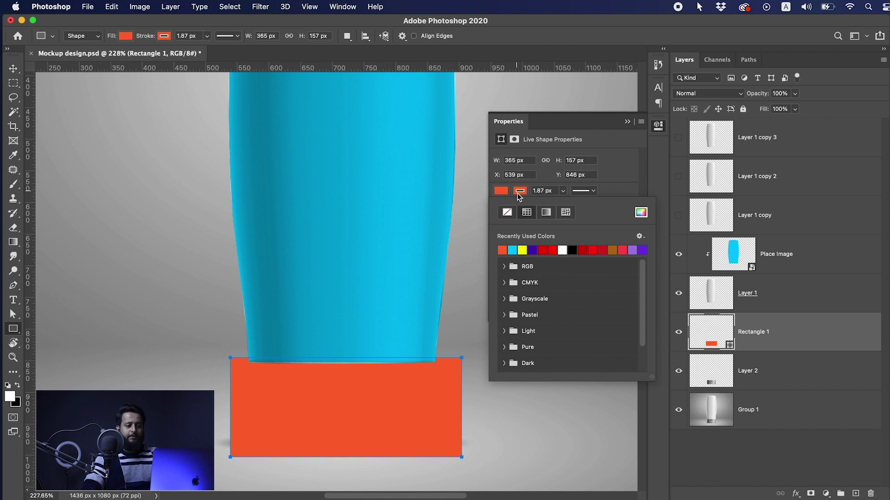
left_click(520, 192)
left_click(520, 190)
left_click(505, 213)
key("v")
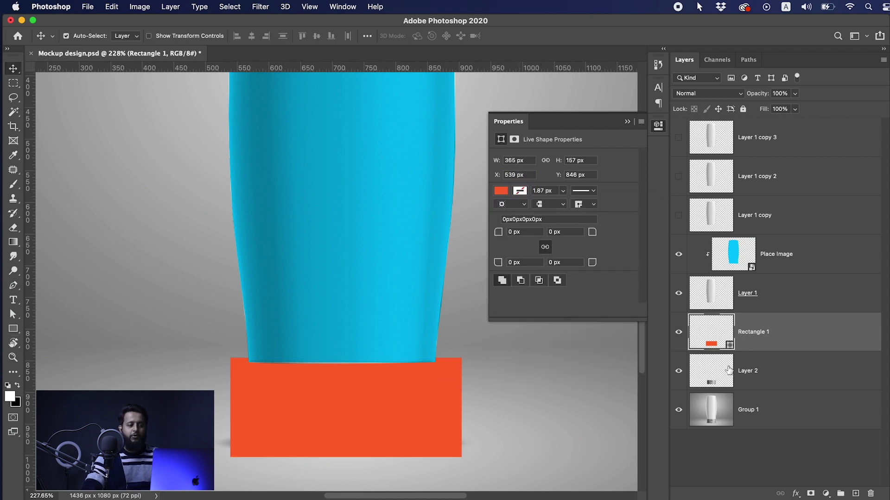
Step: Move Rectangle 1 and Layer 2 together to the top of the layer stack
left_click(757, 373, "shift")
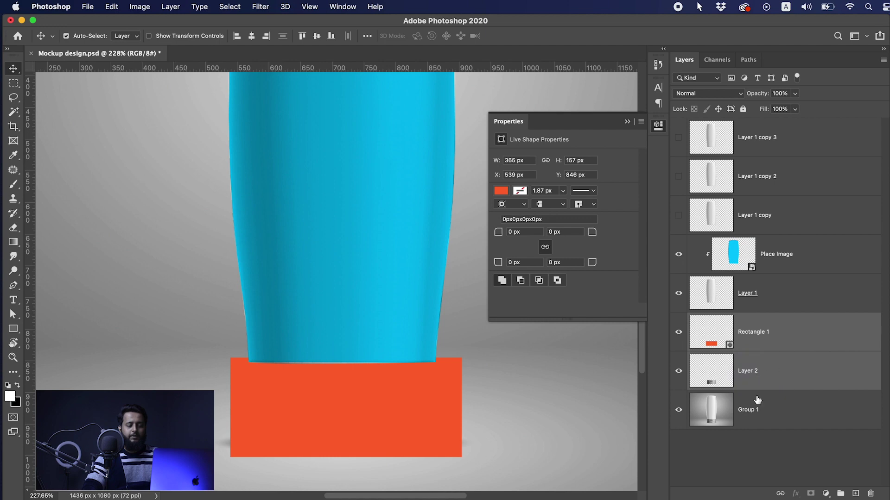
left_click_drag(794, 367, 760, 128)
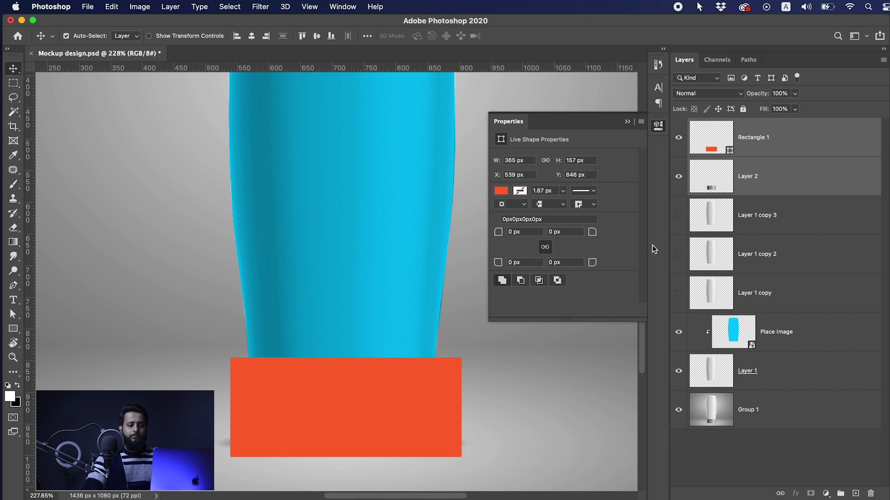
Step: Hide Rectangle 1 and load the outlines of Layer 2 and Place Image in turn as selections to compare their edges
left_click(710, 185)
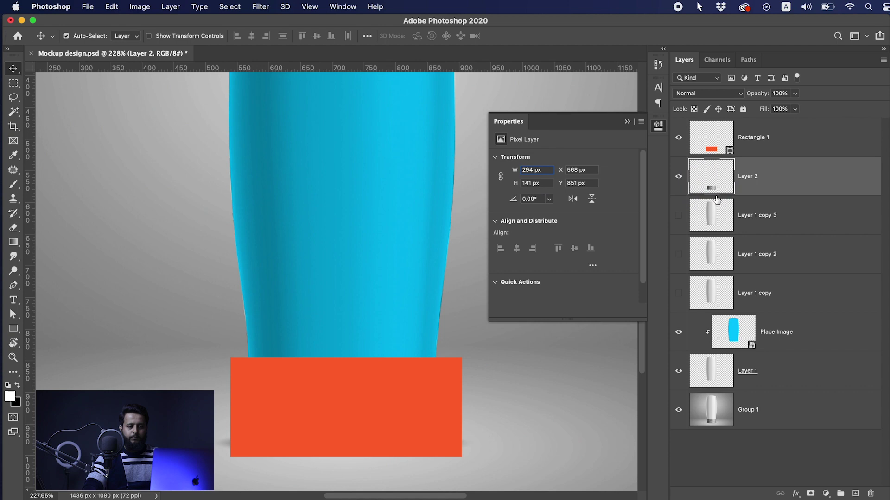
left_click(718, 190, "super")
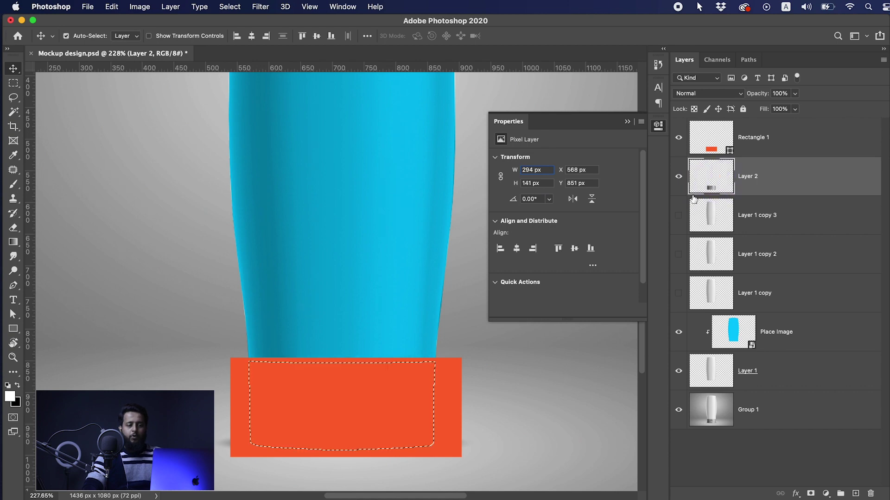
left_click(678, 137)
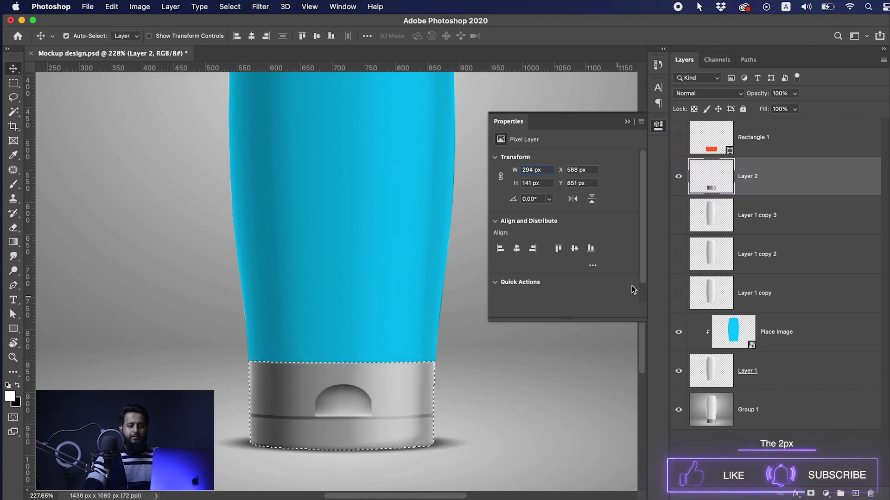
left_click(736, 329, "super")
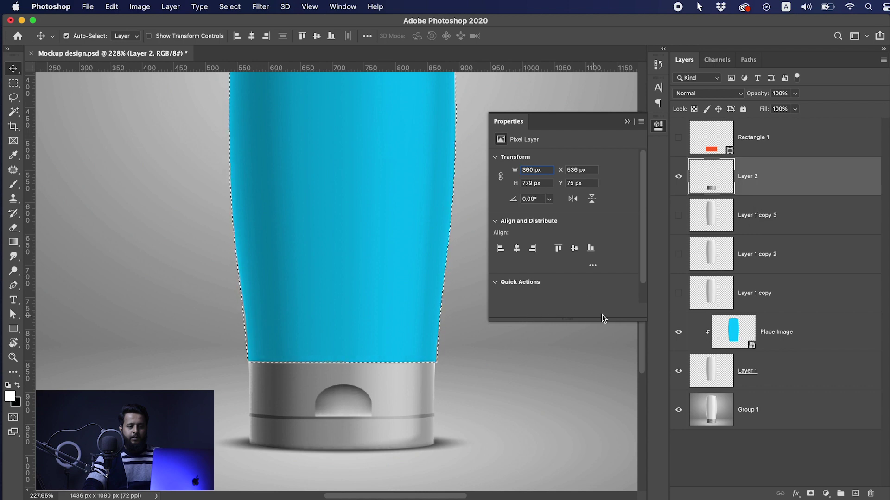
Step: Clear the selection, make Rectangle 1 visible again and convert it to a smart object
key("e")
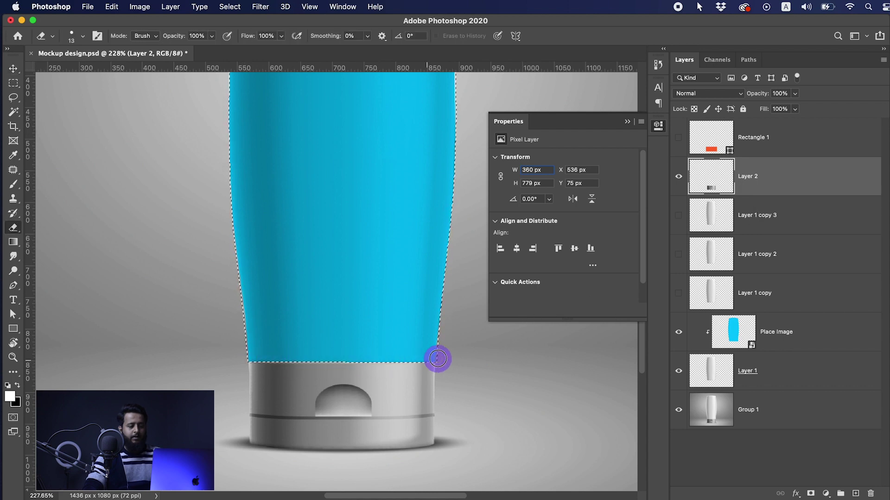
key("ctrl+d")
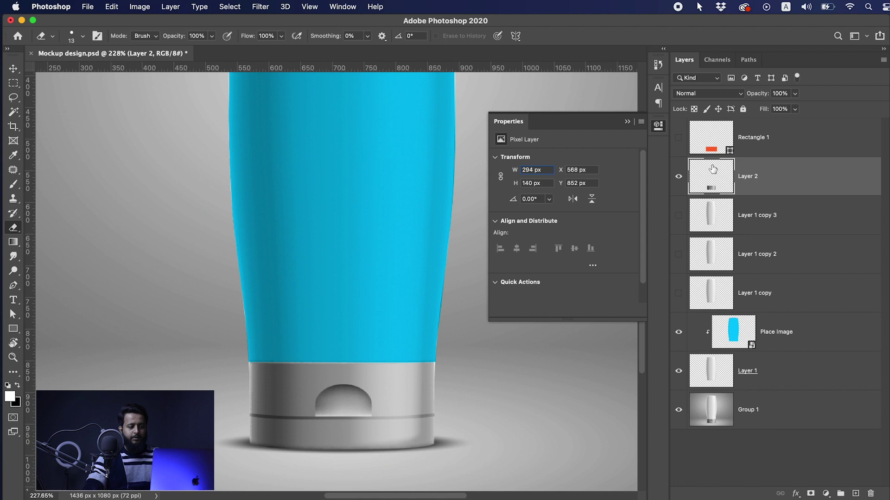
left_click(678, 138)
right_click(711, 137)
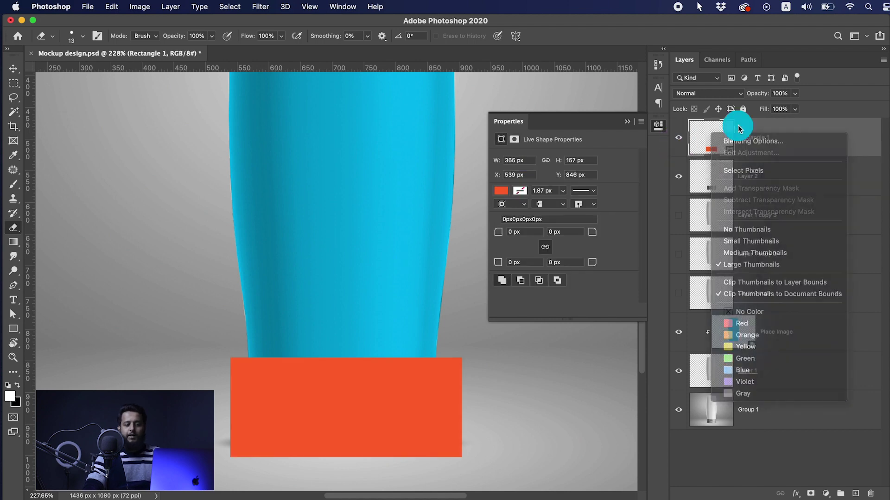
right_click(739, 137)
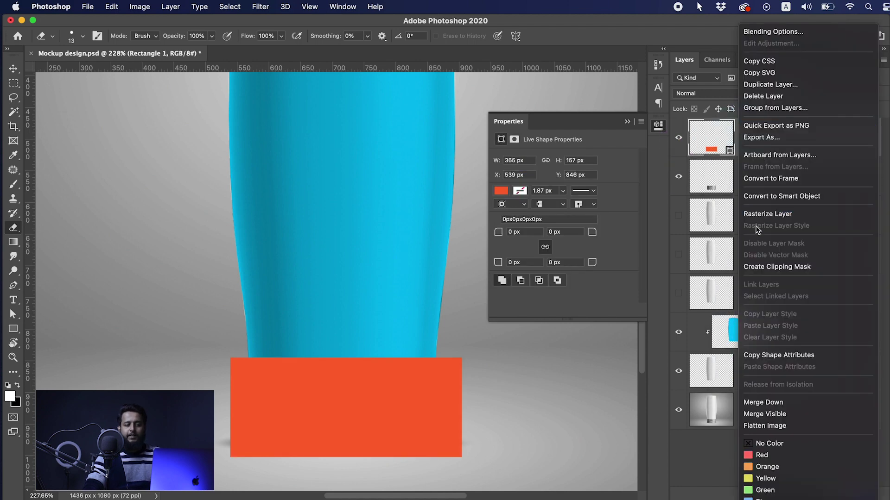
left_click(766, 202)
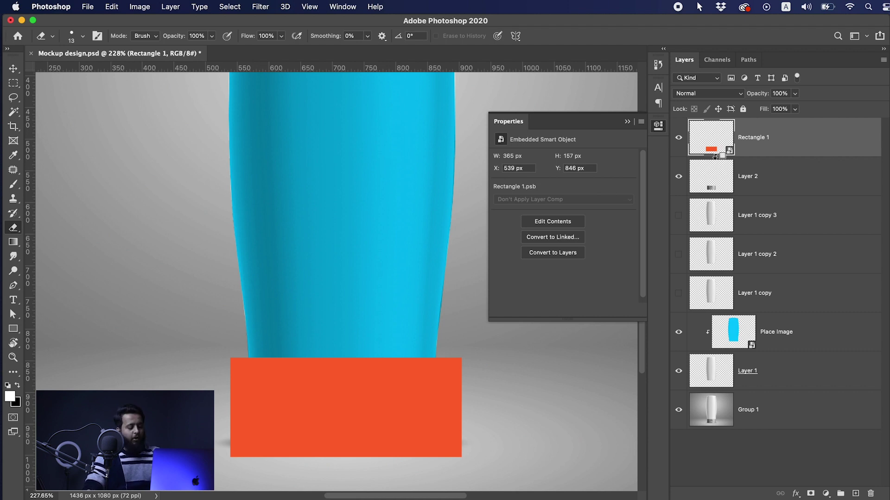
Step: Clip Rectangle 1 to Layer 2 and set its blend mode to Multiply
key("alt")
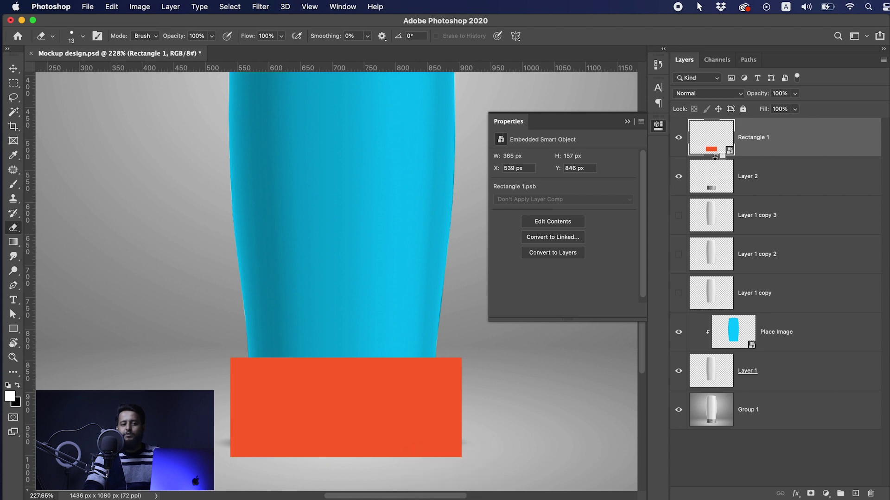
left_click(715, 157, "alt")
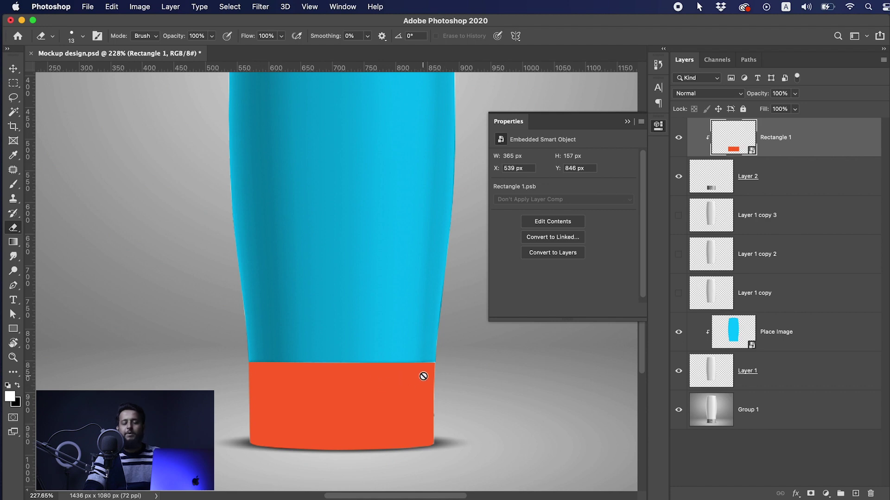
key("super+t")
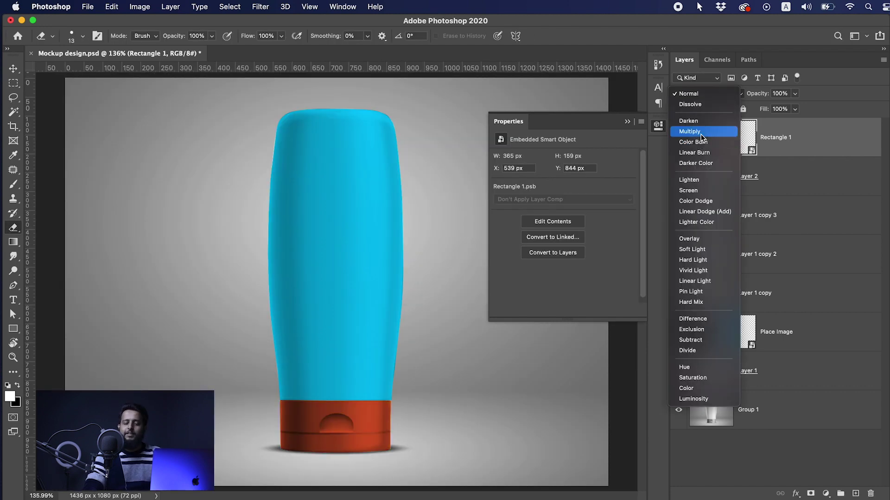
left_click(702, 133)
Step: Duplicate Layer 2 three times
left_click(776, 180)
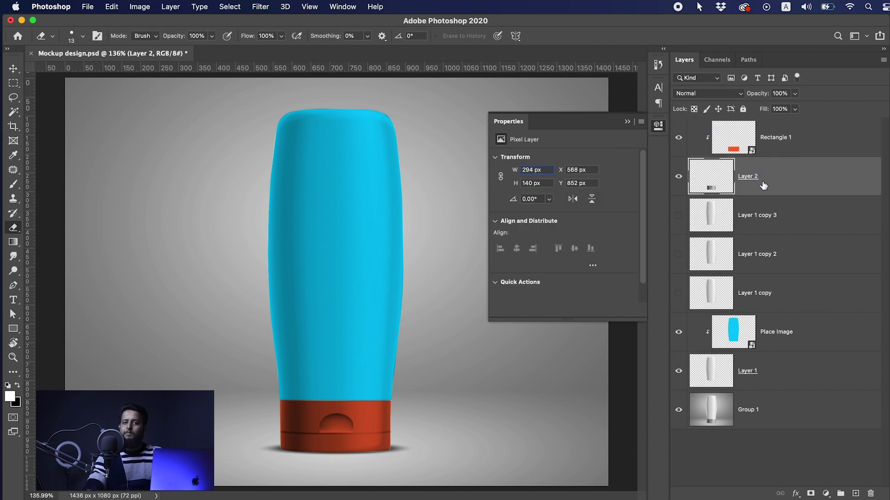
key("super+j")
key("super+j")
key("super+j")
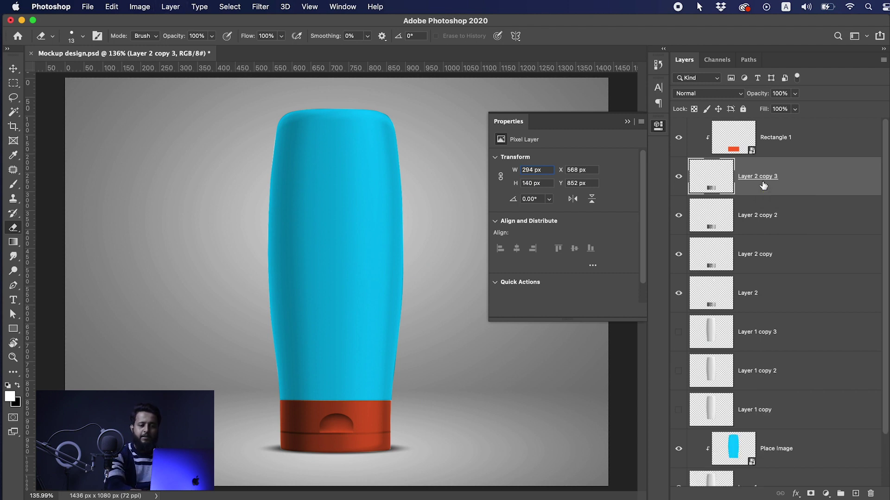
Step: Move Layer 2, Layer 2 copy and Layer 2 copy 2 together above Rectangle 1 and hide all three
left_click(765, 212)
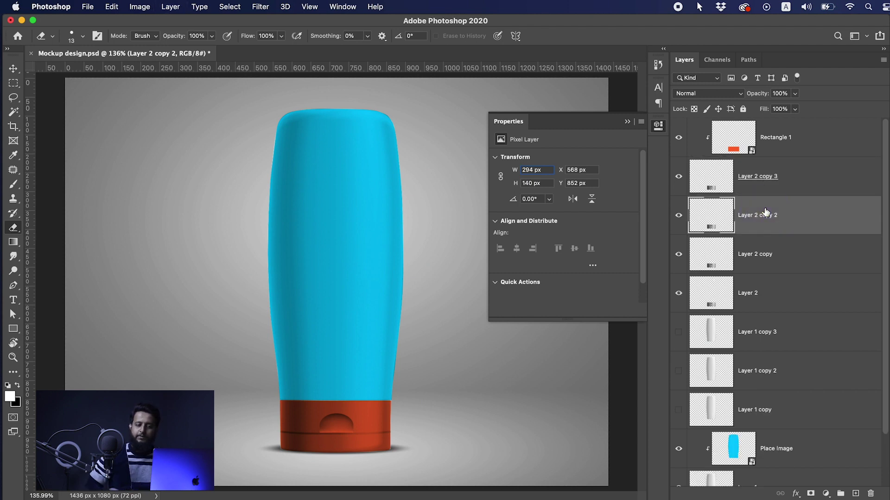
left_click(761, 293, "shift")
left_click_drag(761, 176, 757, 121)
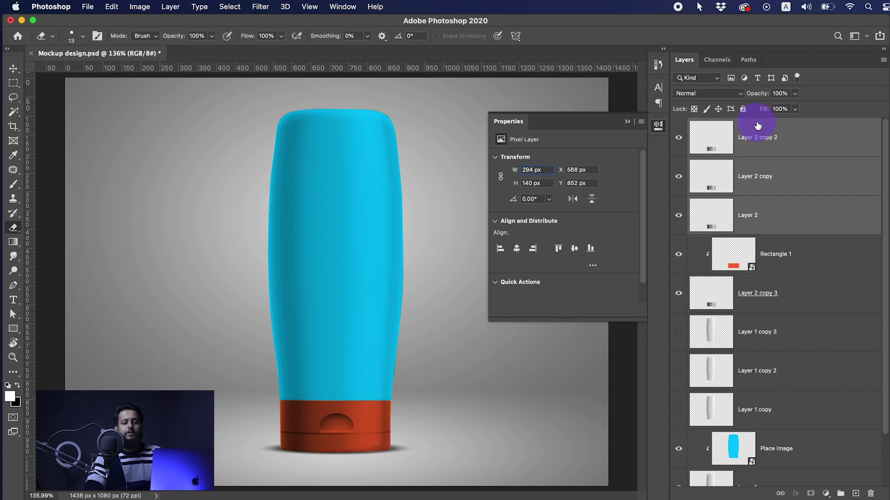
left_click_drag(678, 222, 678, 137)
left_click(317, 241)
left_click(463, 223)
Step: Open the contents of the Place Image smart object for editing
left_click(800, 449)
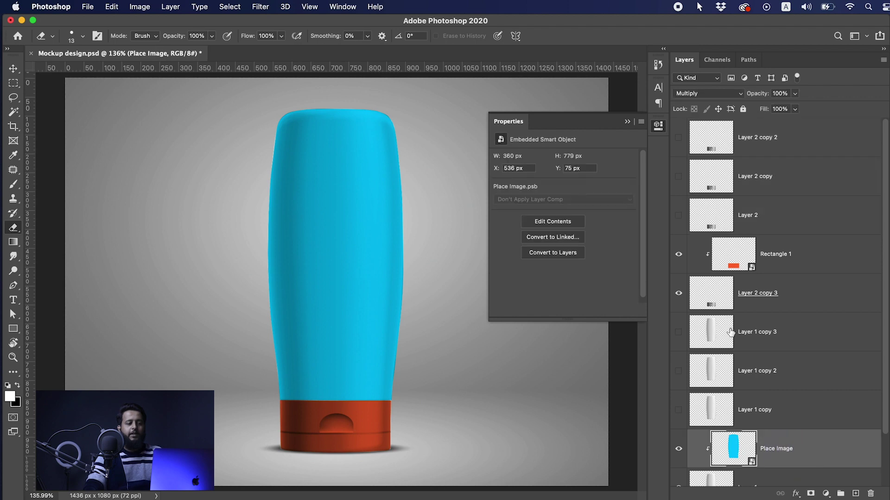
scroll(730, 334, "down", 2)
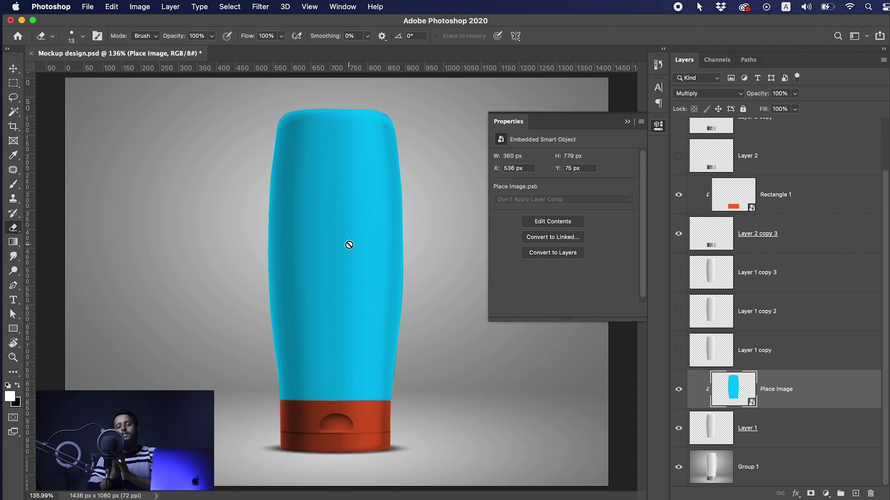
left_click(752, 404)
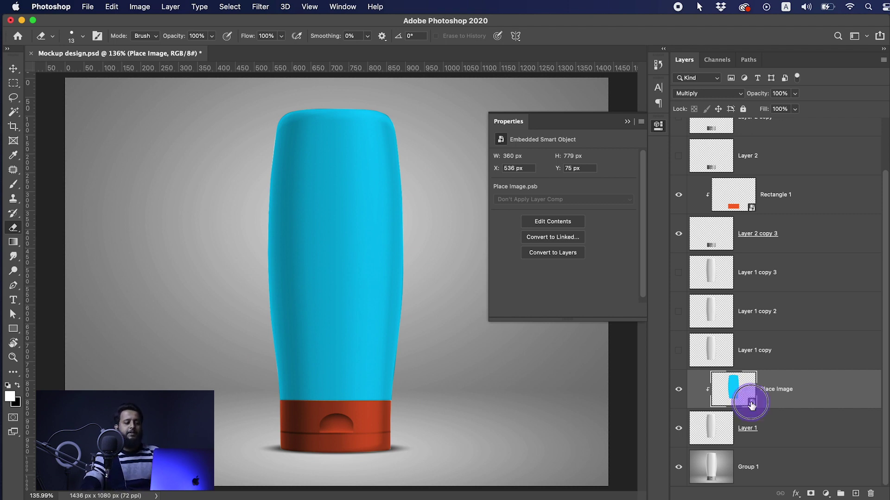
left_click(626, 122)
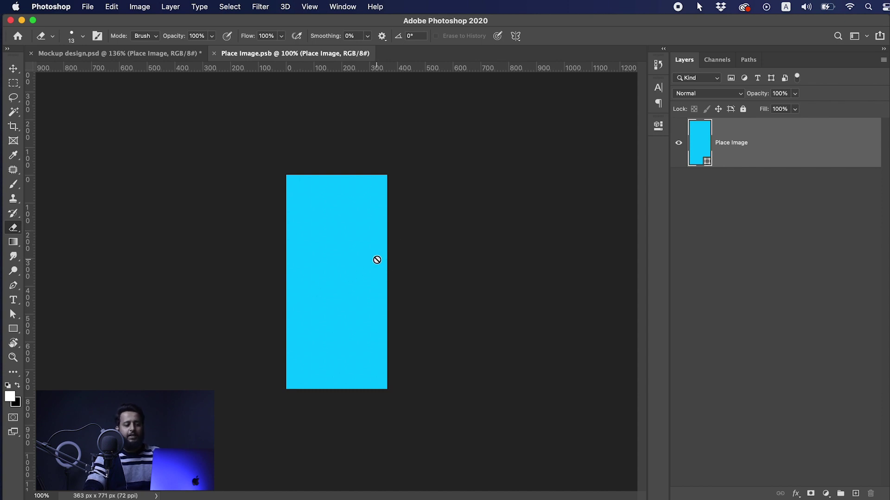
Step: Switch to Finder and place Element.png from the Images folder into Place Image.psb, enlarged to cover the lower part of the artwork
key("super+Tab")
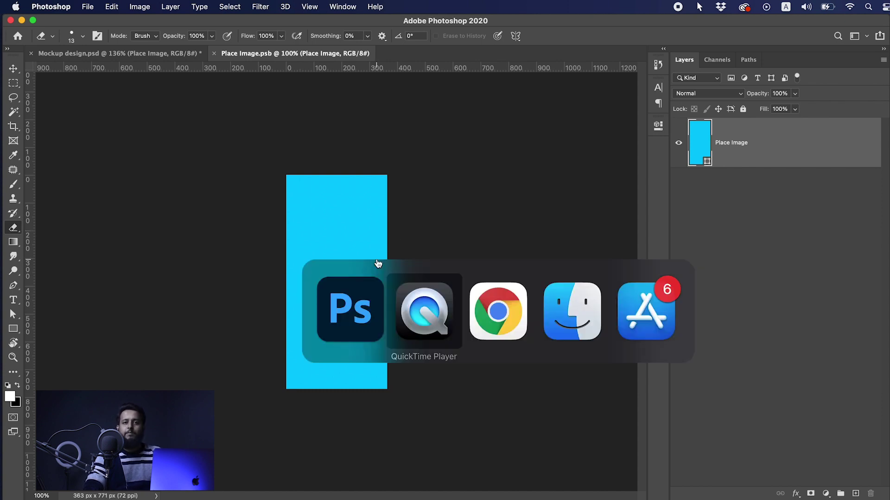
key("super+Tab")
key("super+Tab")
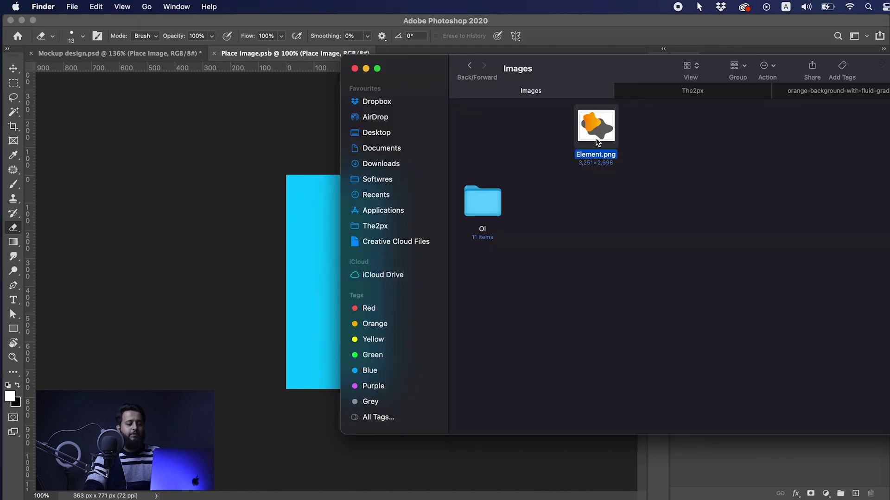
left_click_drag(601, 139, 268, 327)
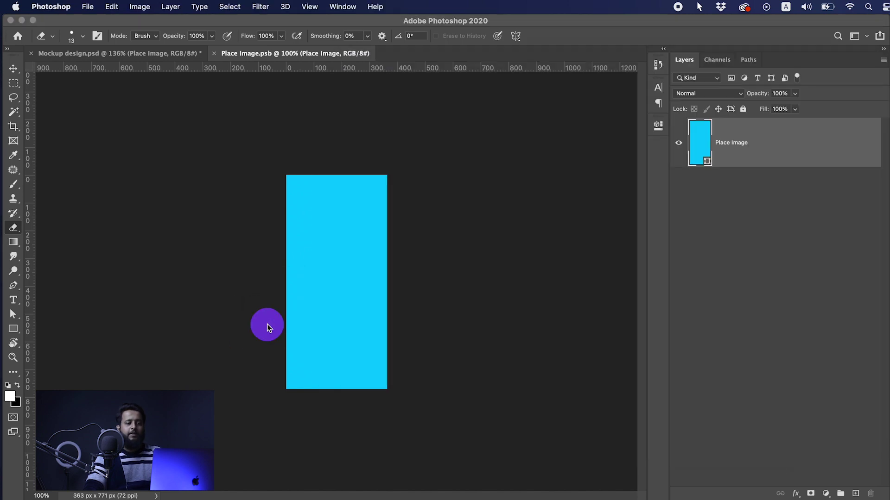
left_click_drag(377, 319, 475, 398)
left_click_drag(385, 354, 330, 385)
key("Return")
key("e")
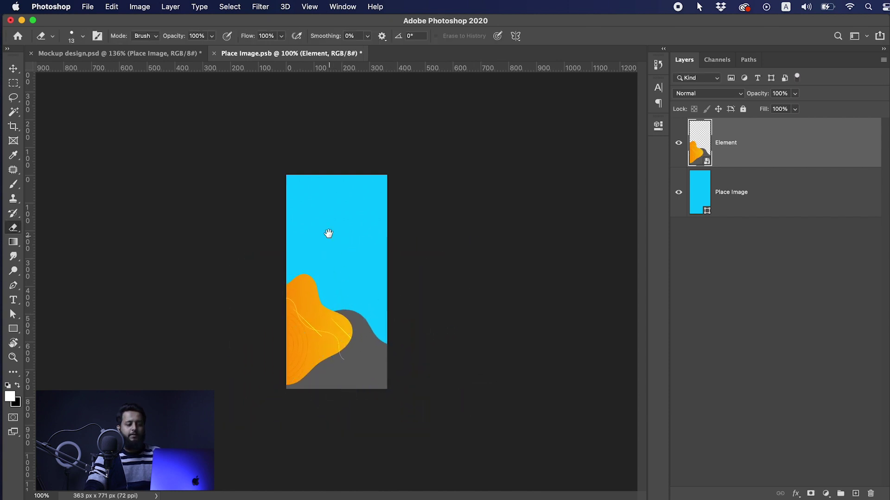
Step: Add a new empty layer directly above the Place Image shape, beneath Element
scroll(343, 230, "up", 3)
left_click(758, 206)
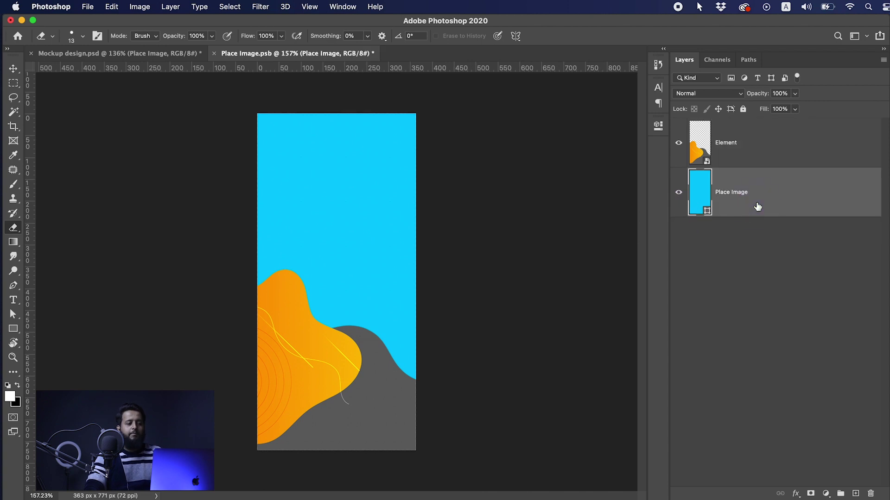
left_click(856, 494)
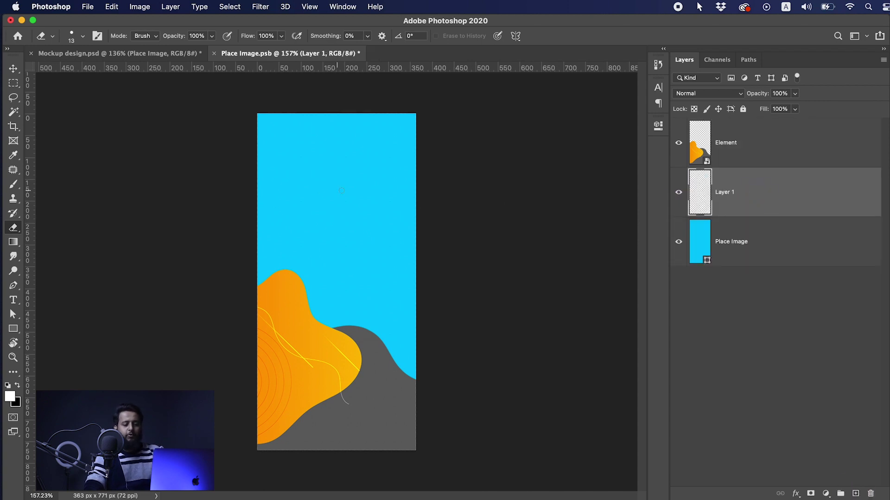
Step: Set the background colour to orange sampled from the Element artwork and the foreground colour to ffe7b5
key("i")
left_click(300, 285)
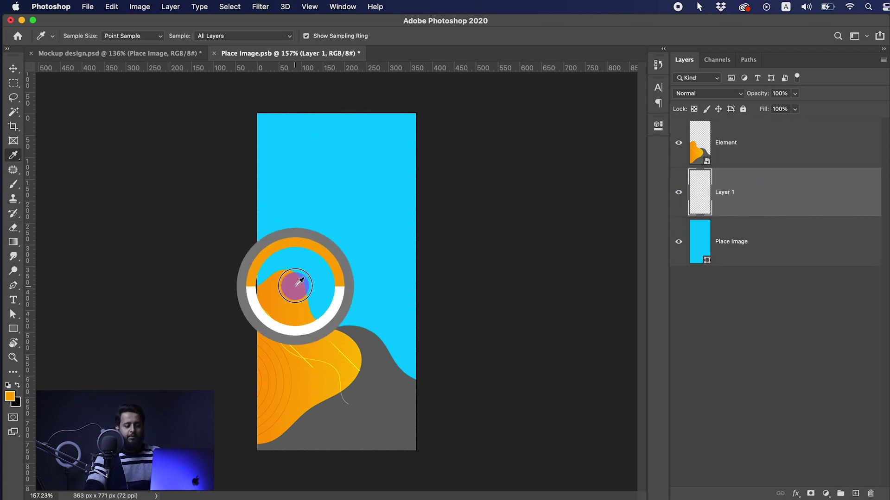
key("x")
left_click_drag(330, 349, 338, 344)
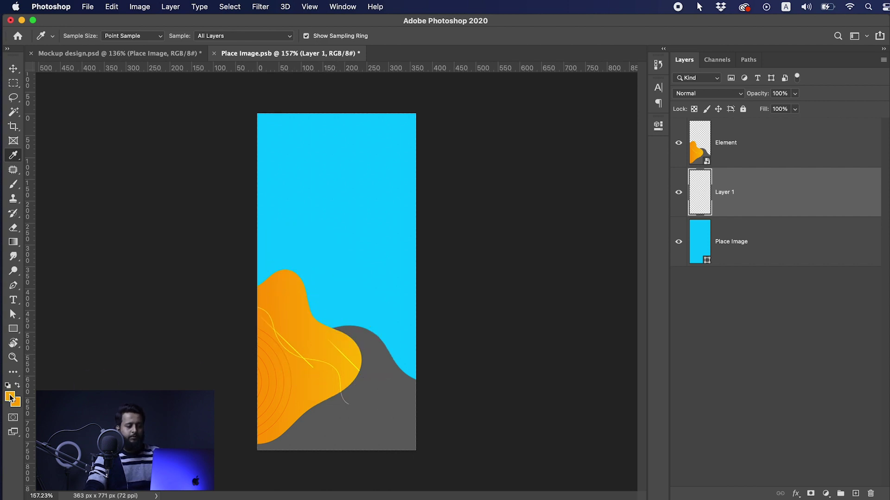
left_click(9, 396)
left_click(586, 137)
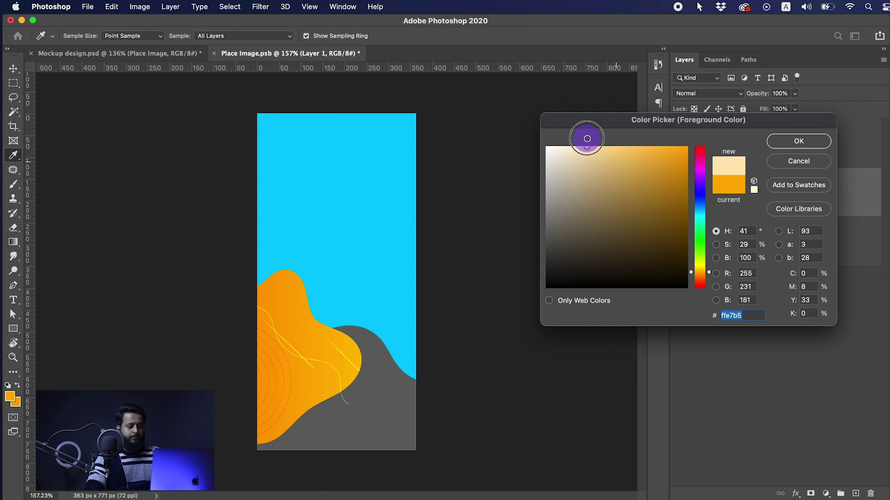
left_click(807, 140)
Step: Fill Layer 1 with a radial gradient running from pale orange near the artwork's centre to orange beyond its upper right corner
key("g")
left_click_drag(355, 140, 403, 338)
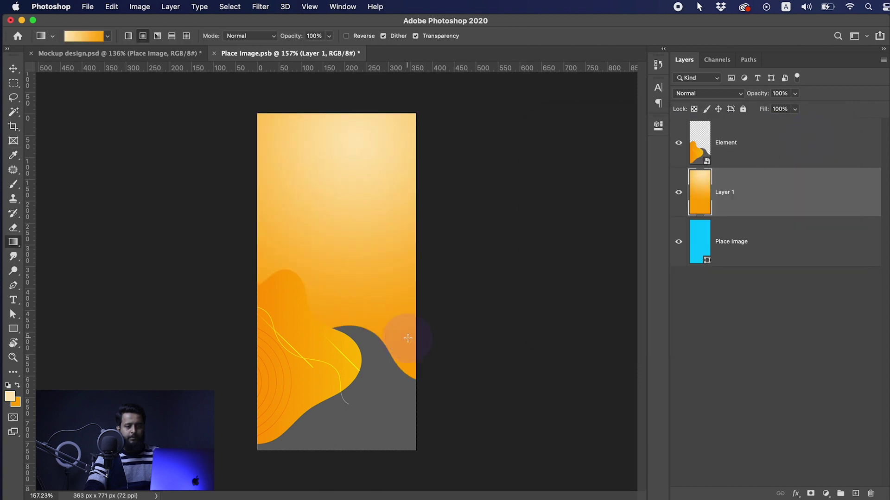
left_click_drag(403, 183, 411, 126)
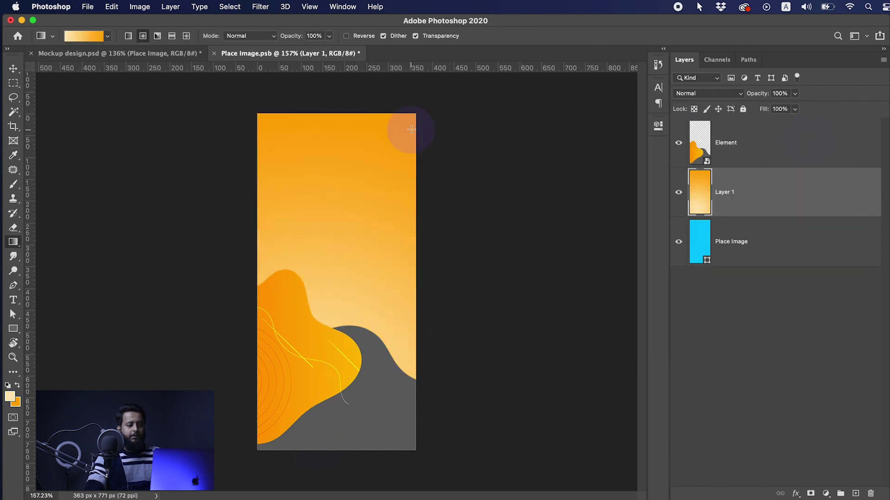
left_click_drag(322, 342, 411, 139)
key("super+minus")
key("super+minus")
left_click_drag(338, 280, 407, 94)
key("v")
key("super+plus")
key("super+plus")
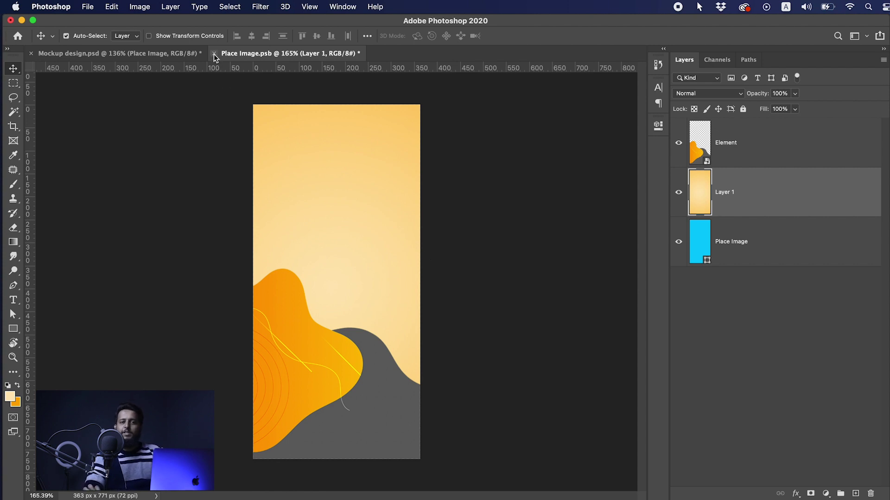
Step: Save Place Image.psb and return to Mockup design.psd to see the design on the bottle
key("super")
key("super+s")
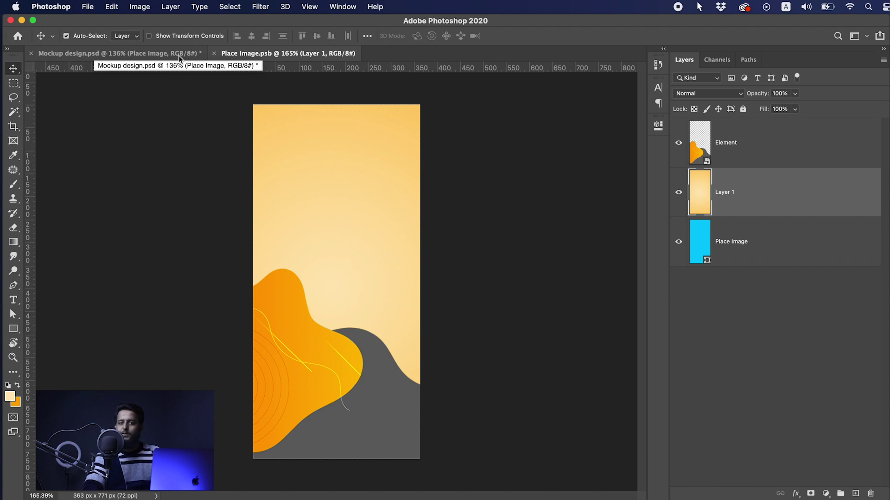
left_click(179, 54)
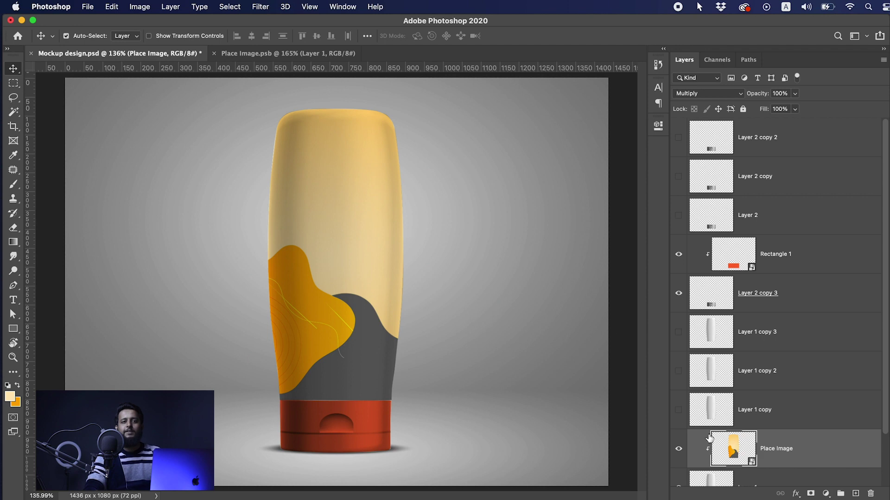
Step: Reopen the Place Image contents and move the Element artwork slightly down
double_click(752, 466)
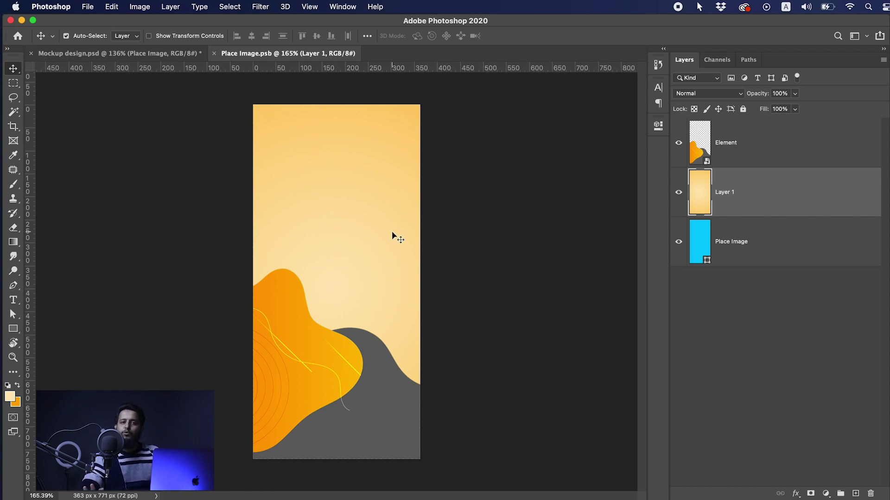
mouse_move(313, 371)
left_mouse_down()
mouse_move(316, 395)
mouse_move(315, 387)
left_mouse_up()
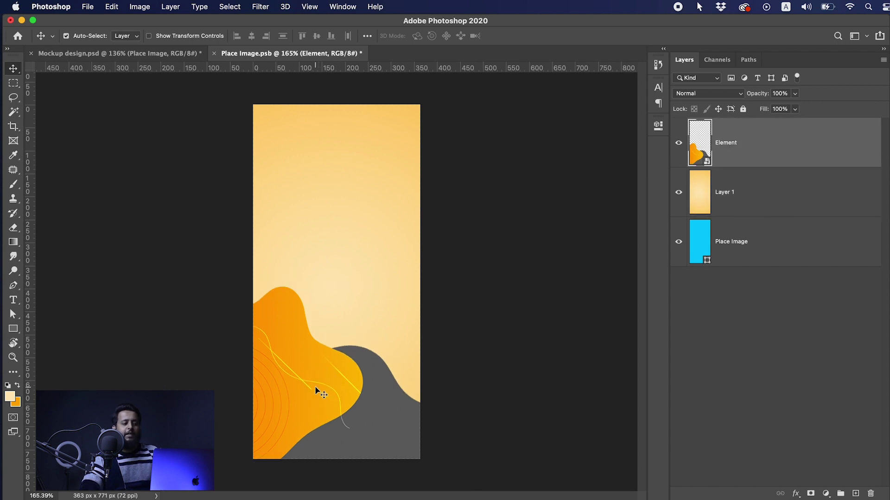
Step: Add the text "SHAMPO" in white in the upper part of the artwork
key("t")
left_click(301, 179)
type("SHAMPO")
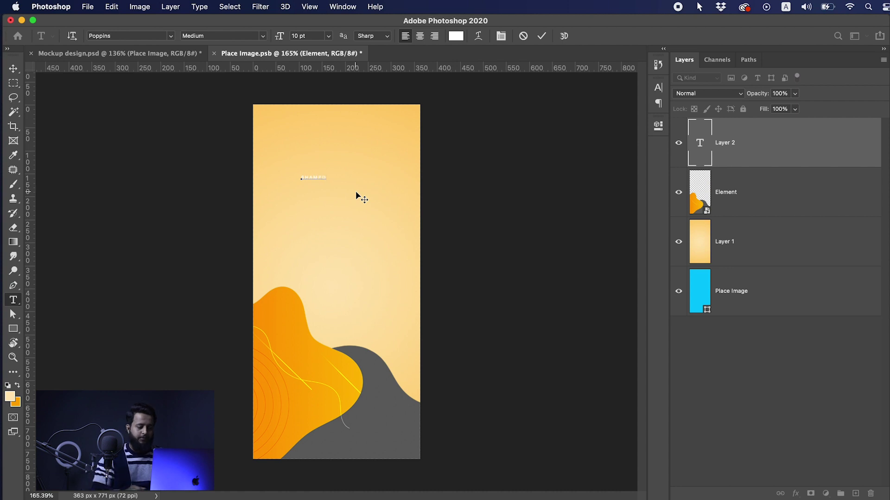
key("super+Return")
Step: Scale the SHAMPO text to about 520% and centre it horizontally in the upper part of the artwork
key("super+t")
left_click_drag(327, 181, 423, 243)
left_click_drag(397, 191, 371, 181)
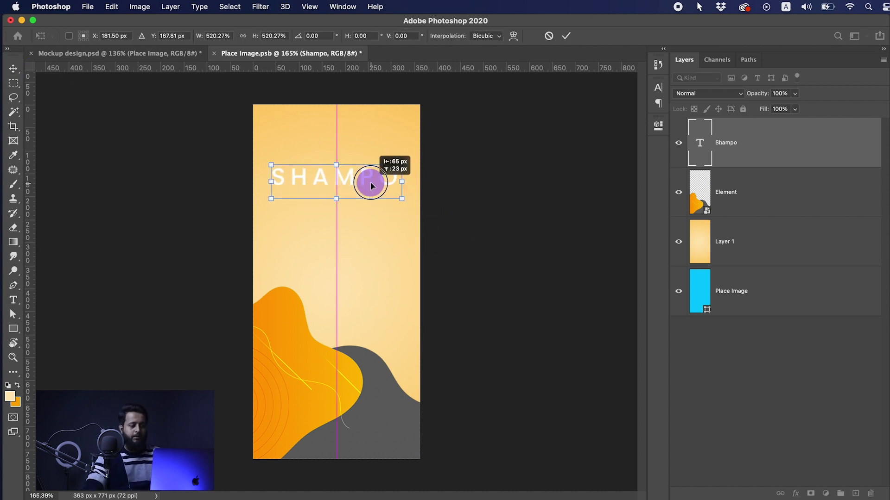
key("Return")
Step: Change the SHAMPO text's Poppins font style to Bold
left_click(658, 87)
left_click(621, 103)
left_click(607, 199)
left_click(370, 176)
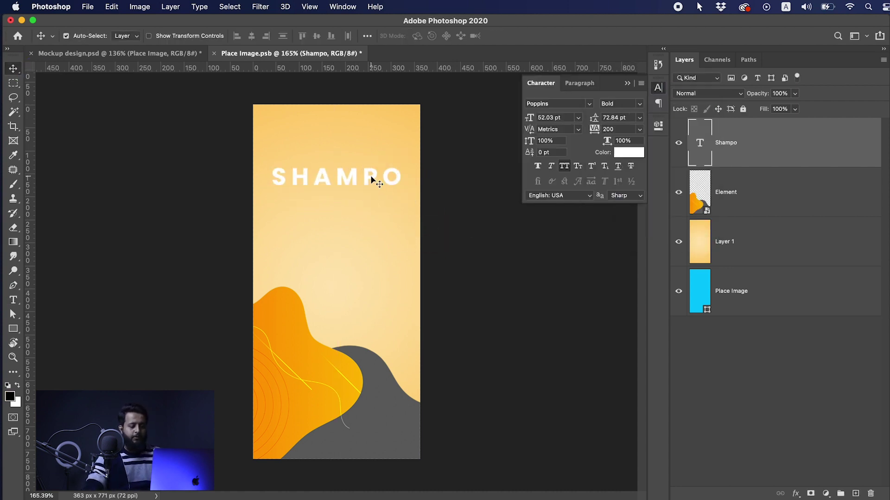
Step: Recolour the SHAMPO text black and replace its wording with "THE 2PX"
key("alt+BackSpace")
double_click(374, 179)
type("THE 2PX")
key("super+Return")
Step: Duplicate the THE 2PX text just below it, change the copy to "MOCKUP" and scale it down to about 30 pt
left_click_drag(347, 172, 352, 200)
double_click(347, 212)
key("super+a")
type("MOCKUP")
key("super+Return")
key("super+t")
left_click_drag(407, 225, 382, 230)
key("Return")
key("v")
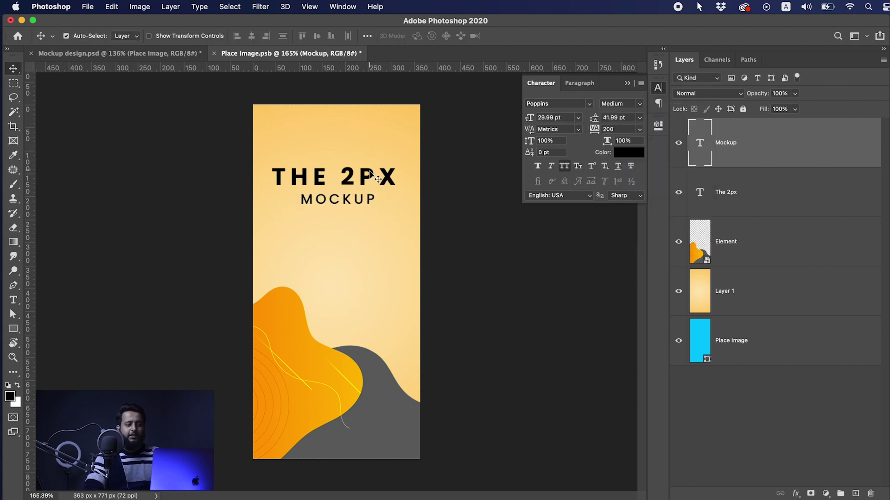
Step: Move both text lines down and place an Element copy, scaled to about 87% and rotated about -81°, in the artwork's upper-right corner
left_click(370, 173, "shift")
left_click(353, 413)
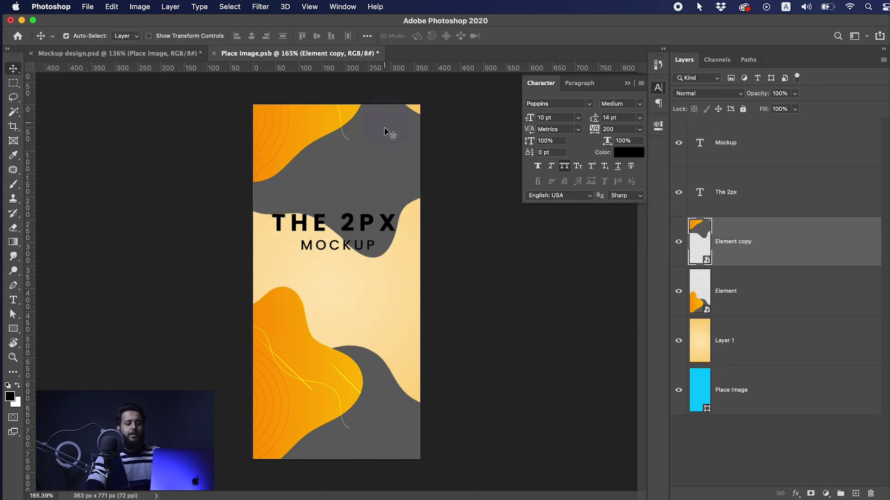
key("super+minus")
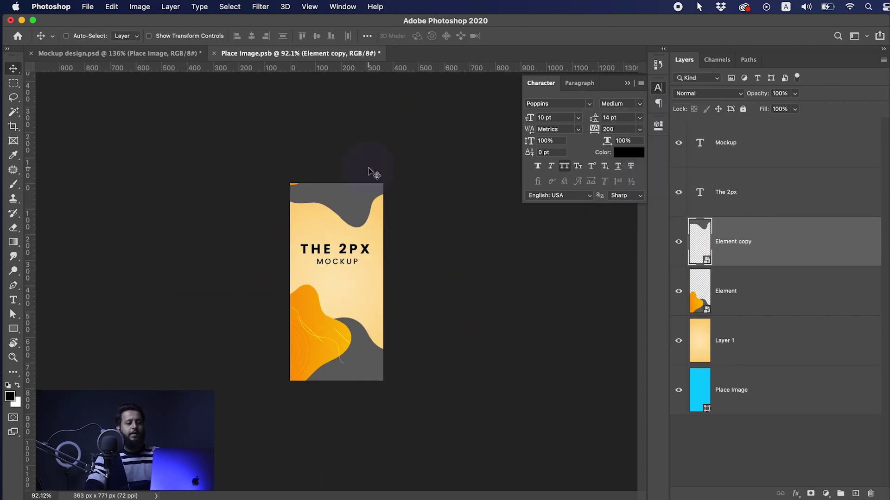
key("super+t")
left_click_drag(370, 174, 415, 193)
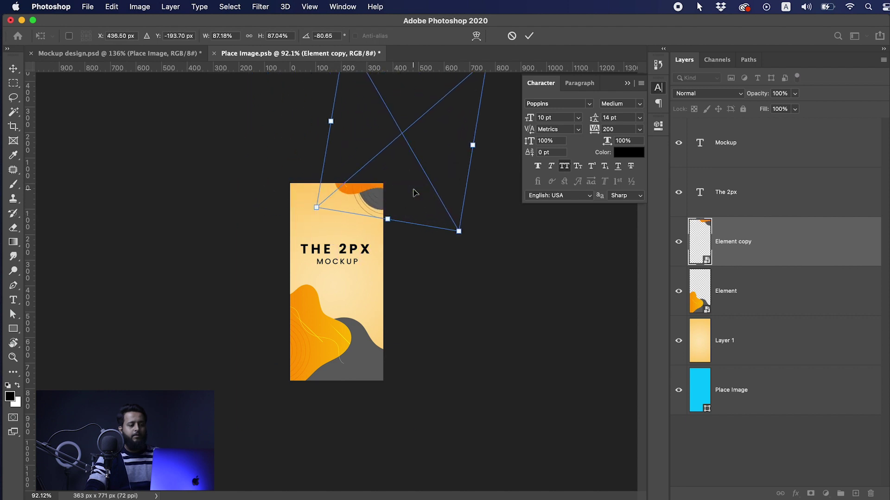
key("Return")
key("super+plus")
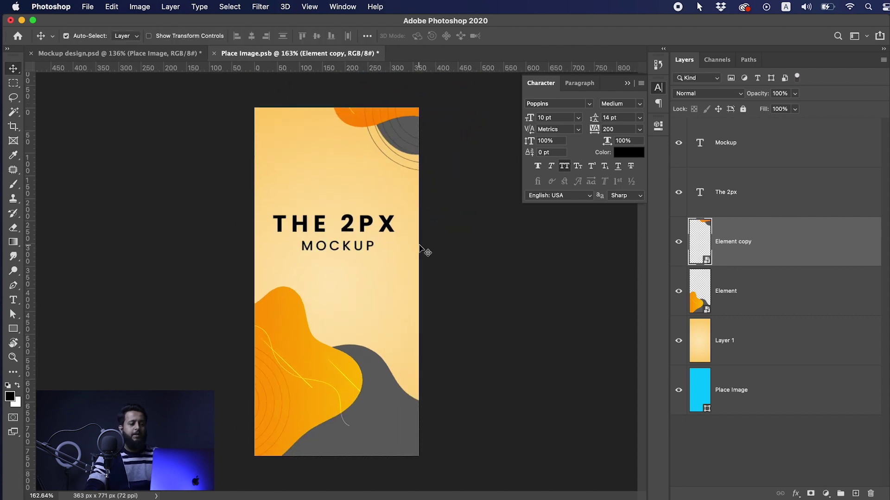
Step: Save and close the Place Image contents to update the label on the bottle mockup
left_click(214, 53)
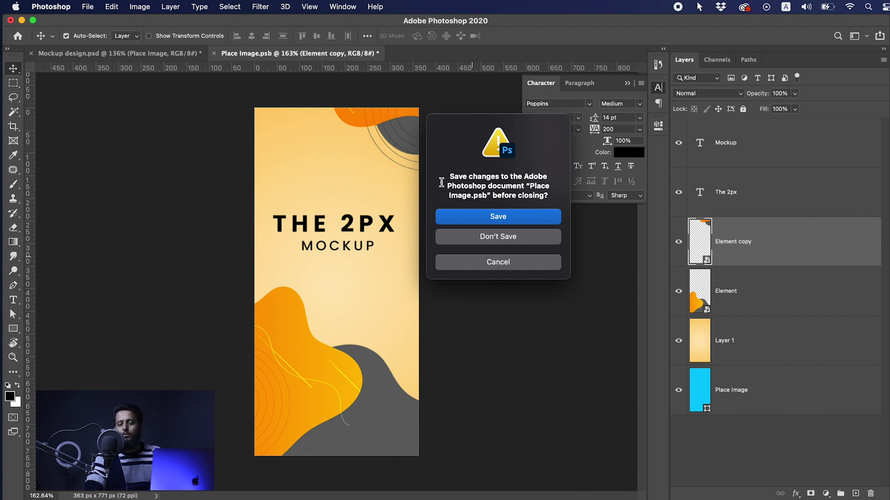
left_click(483, 217)
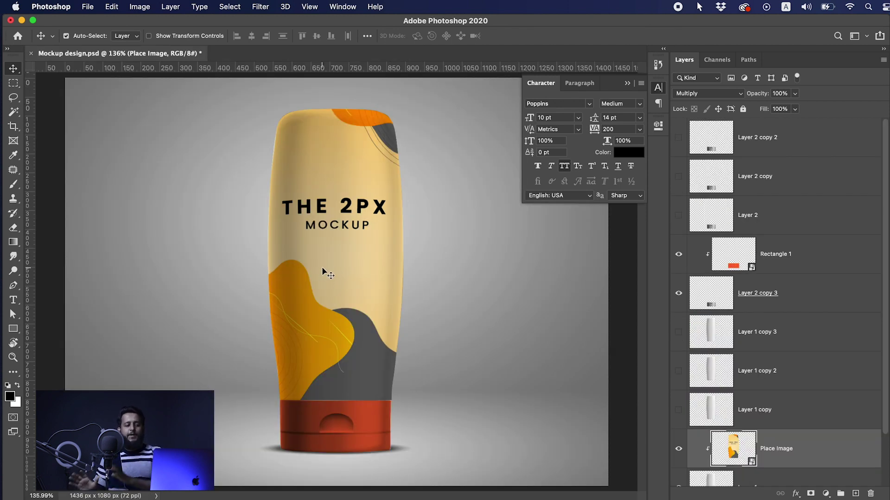
left_click_drag(427, 238, 414, 240)
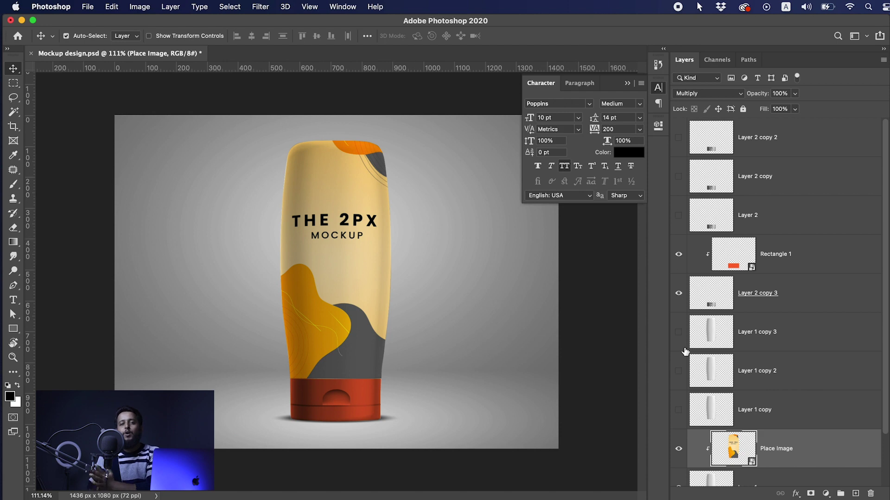
Step: Rename the hidden body layers Layer 1 copy, Layer 1 copy 2 and Layer 1 copy 3 as Shadow, Midtone and light
double_click(761, 411)
type("Shadow")
key("Return")
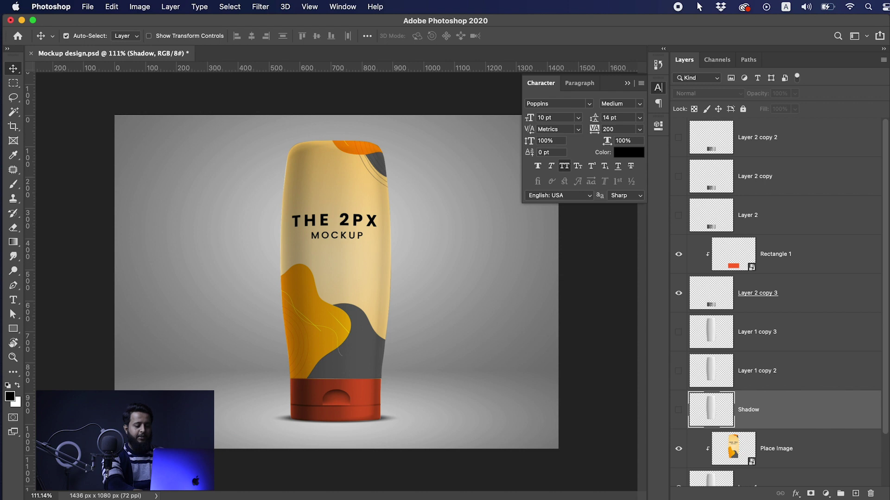
double_click(750, 371)
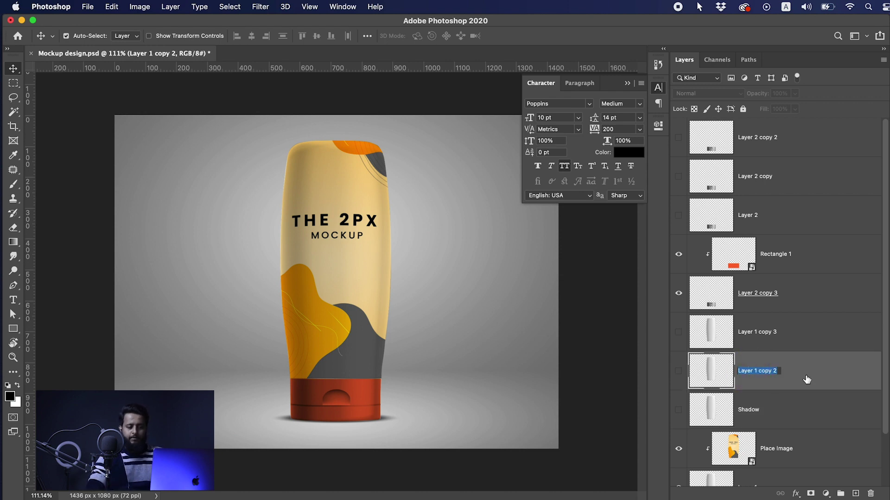
type("Midtone")
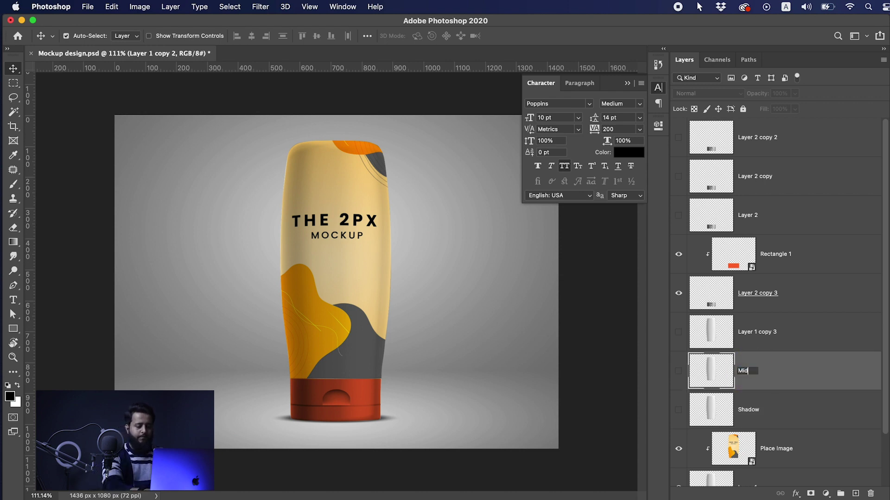
key("Return")
double_click(761, 332)
type("H")
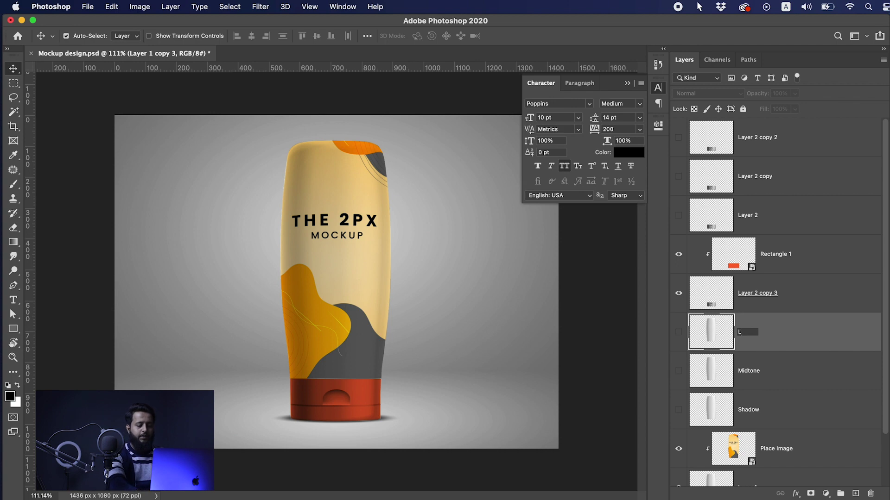
type("ight")
key("Return")
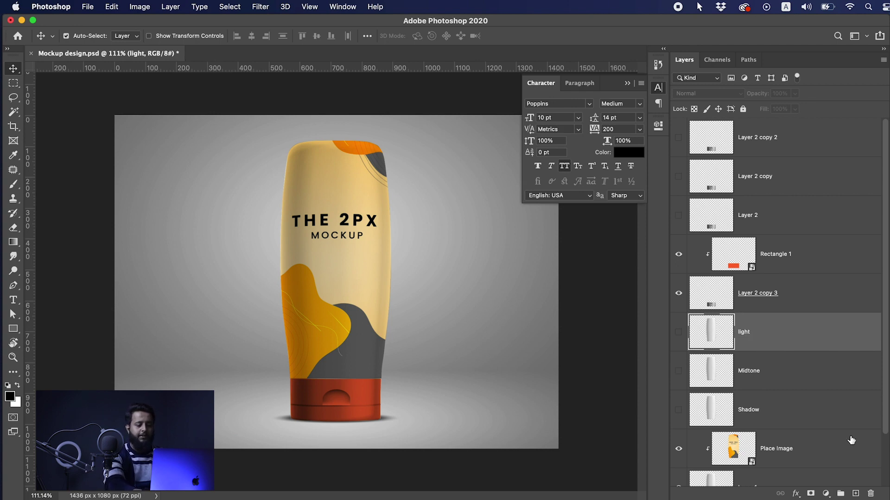
Step: Show the body's Shadow layer and set its blend mode to Multiply
left_click(811, 413)
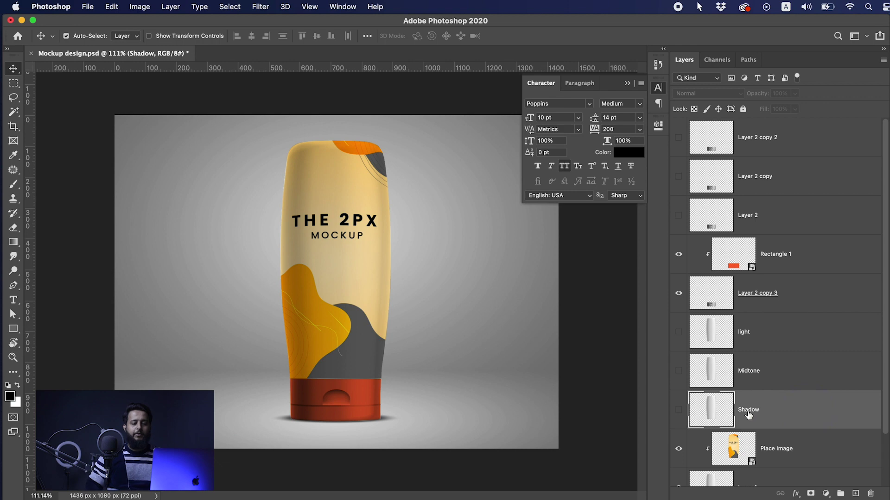
left_click(679, 411)
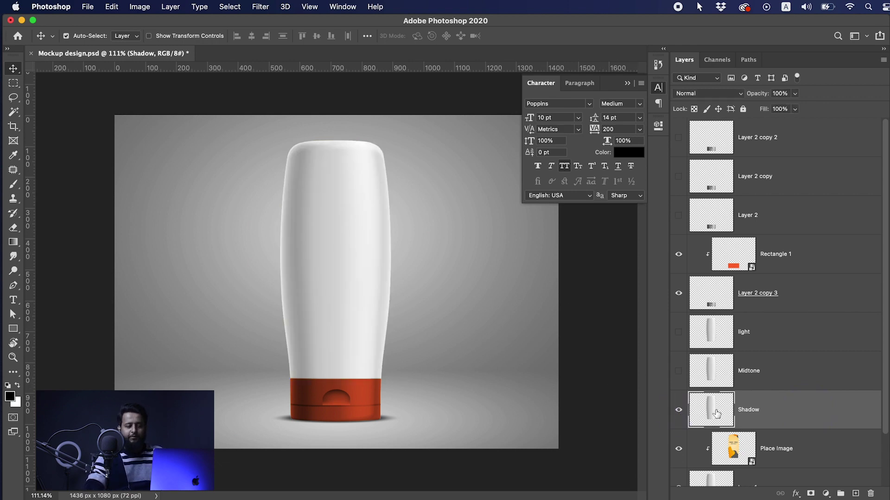
left_click(690, 93)
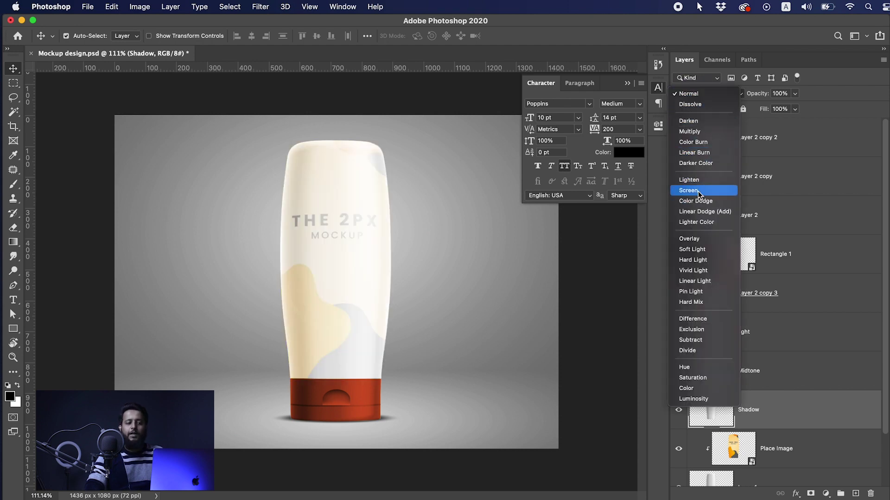
left_click(695, 131)
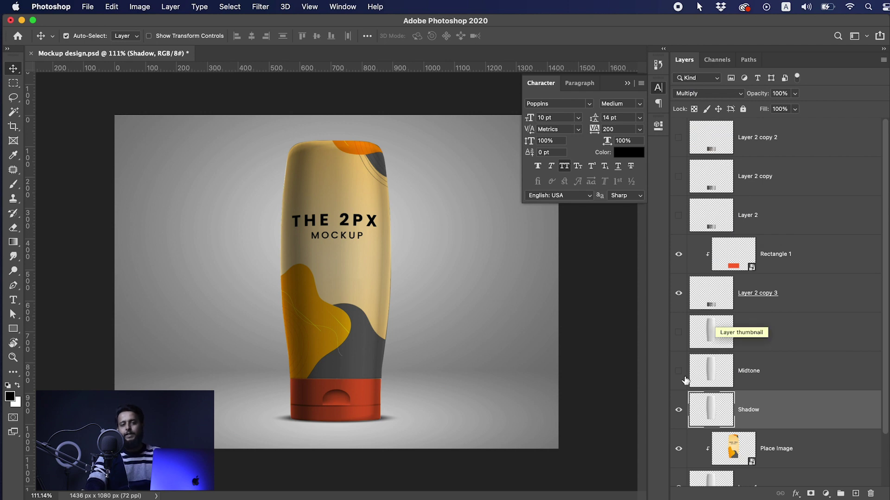
Step: Show the body's Midtone layer and set its blend mode to Linear Dodge (Add)
left_click(699, 378)
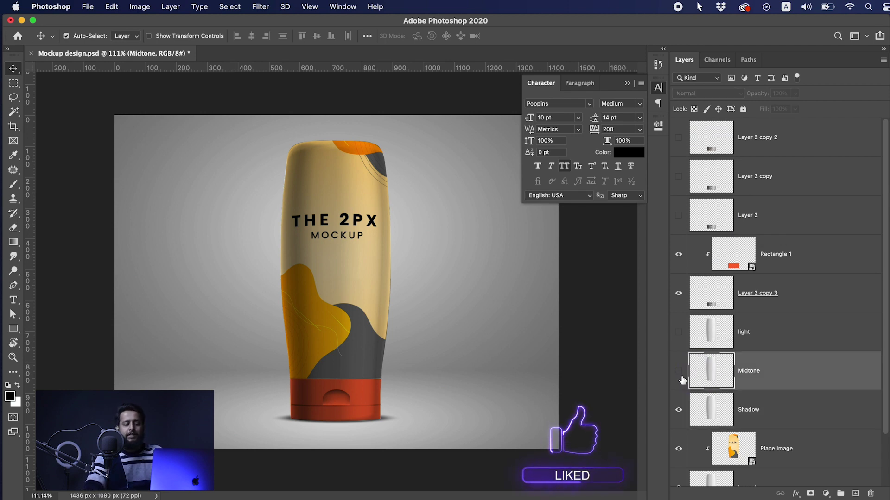
left_click(678, 372)
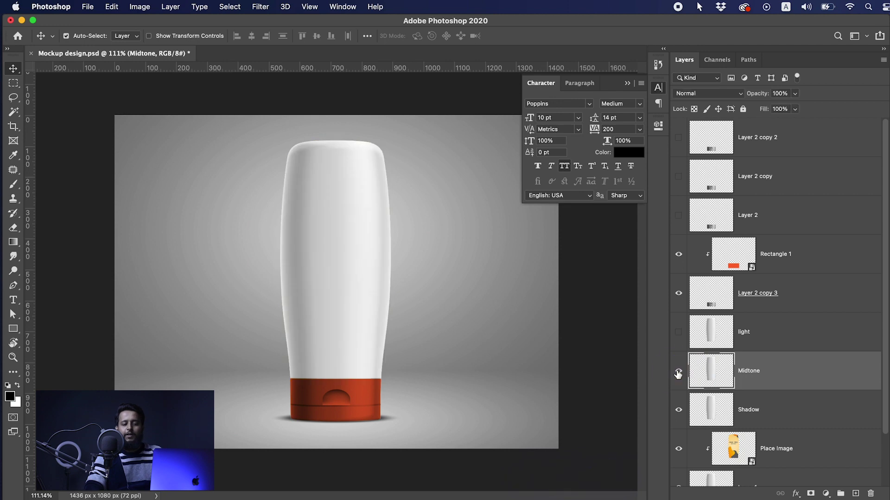
left_click(729, 95)
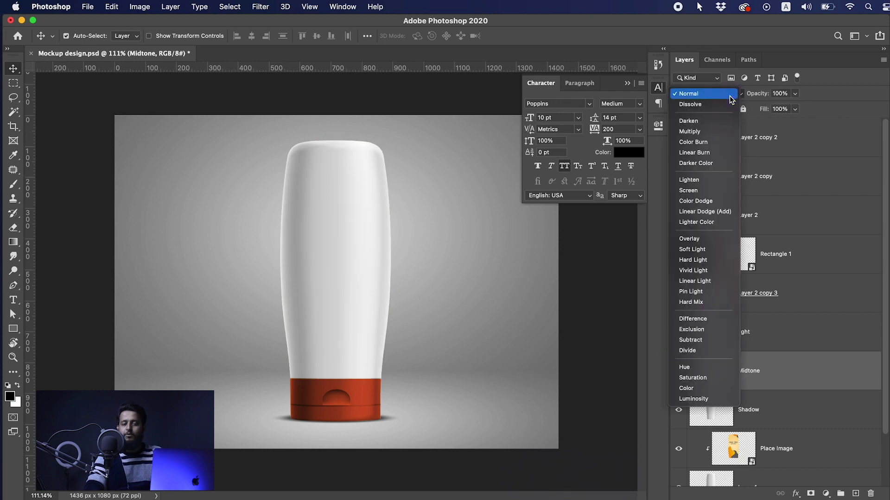
left_click(717, 212)
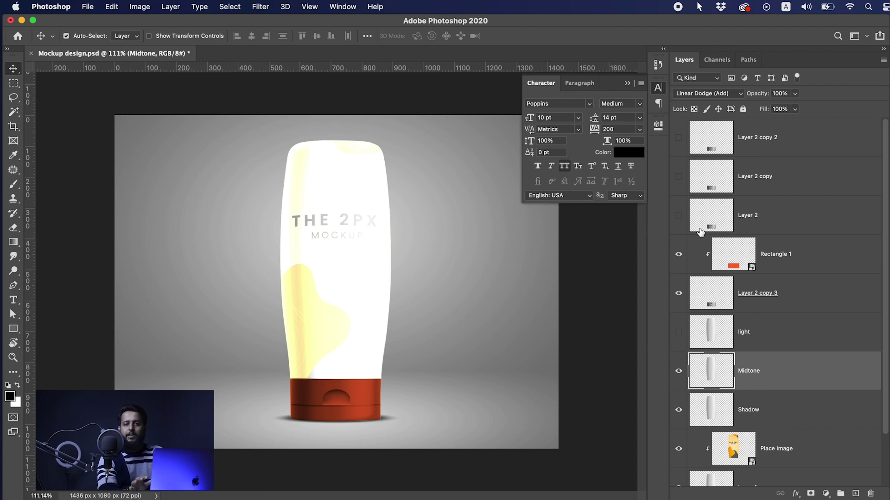
Step: Apply Levels to the Midtone layer with input black at 180 and output white at 103
key("super+l")
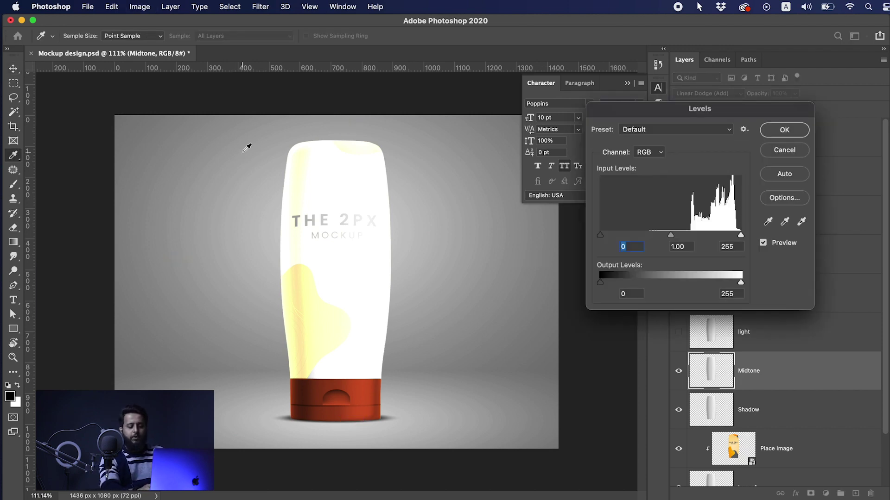
left_click_drag(662, 112, 573, 104)
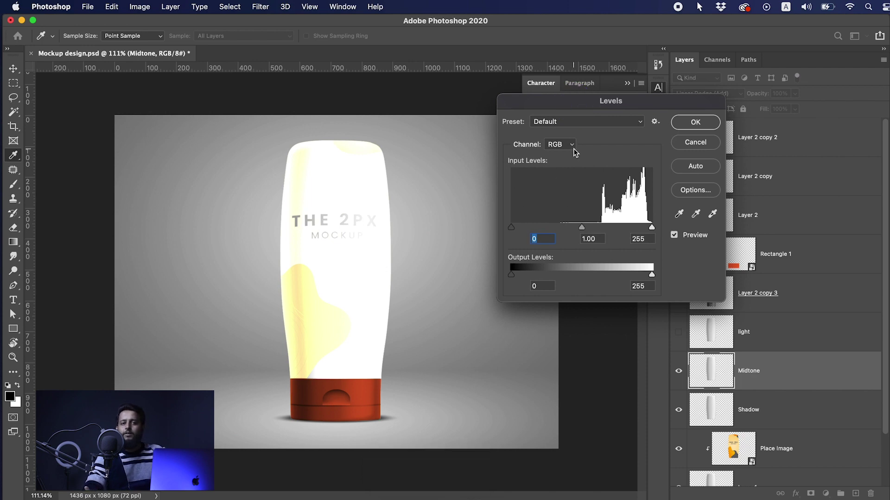
left_click_drag(512, 231, 610, 230)
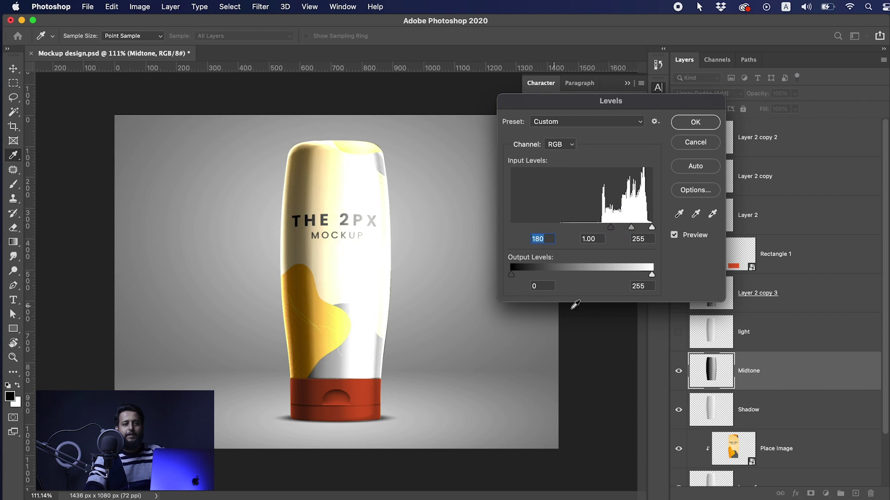
left_click_drag(652, 275, 570, 282)
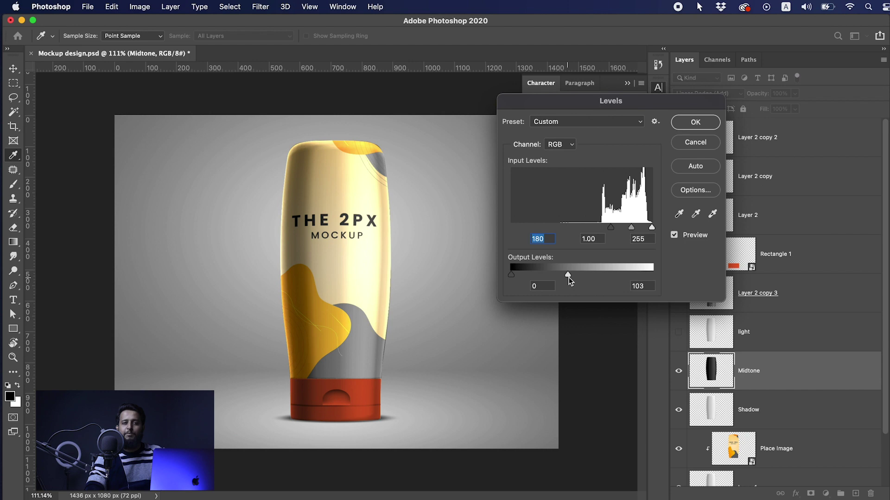
left_click(688, 124)
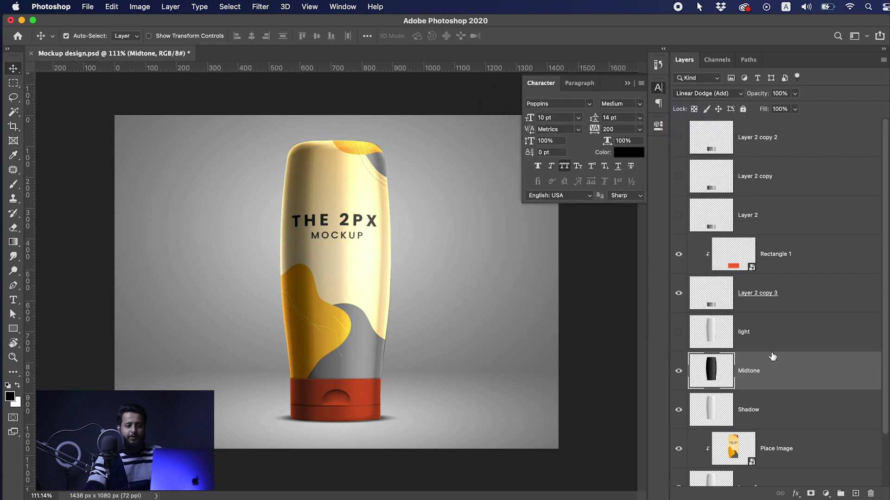
Step: Show the body's light layer and set its blend mode to Screen
left_click(678, 333)
left_click(709, 332)
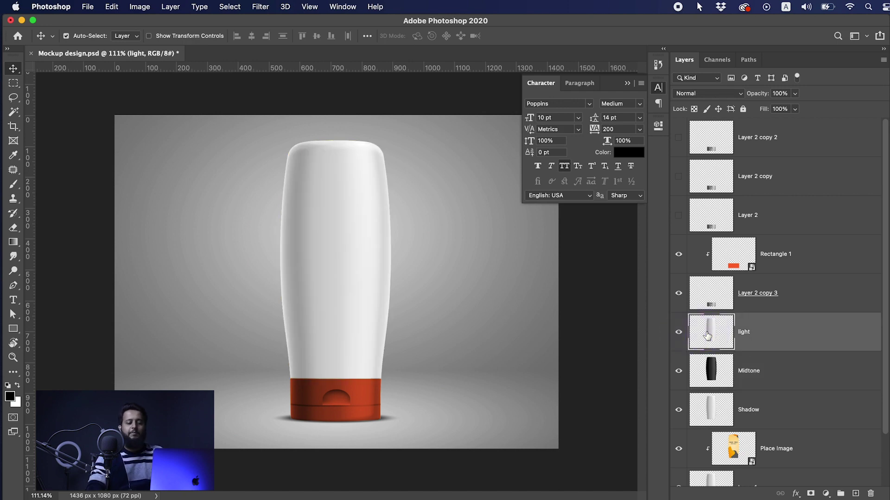
left_click(720, 95)
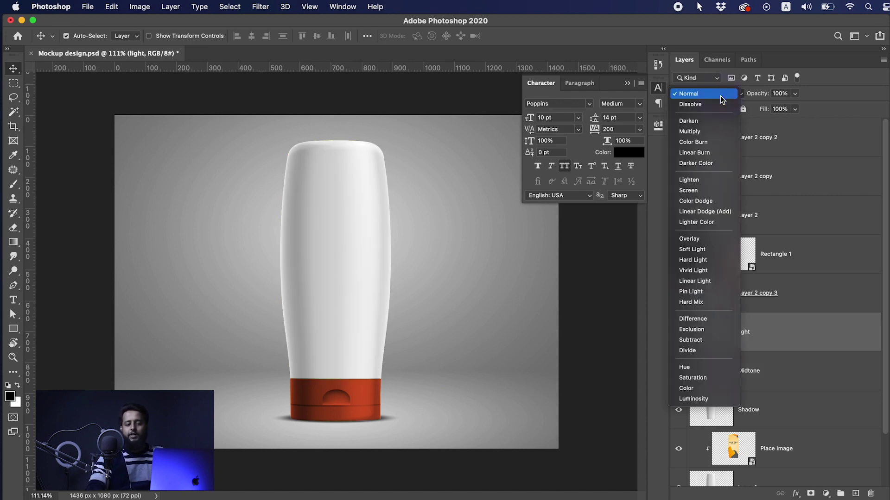
left_click(706, 192)
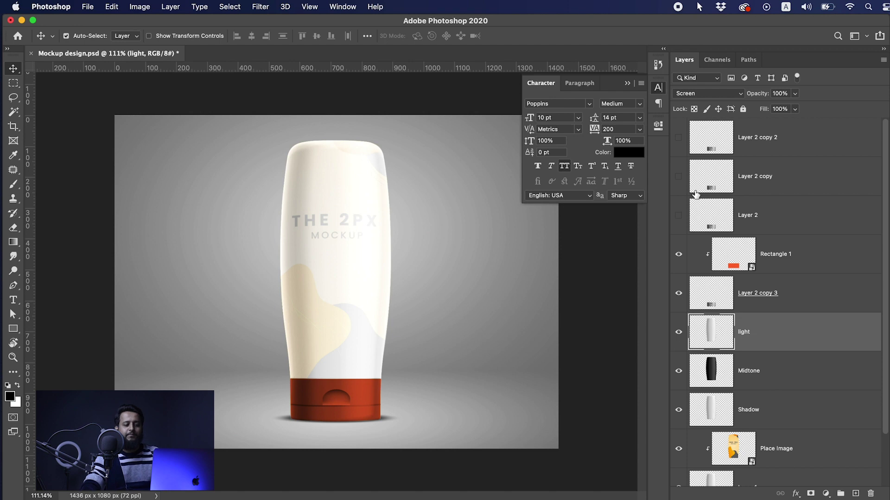
Step: Apply Levels to the light layer with input black at 180 and output white at 60
key("super+l")
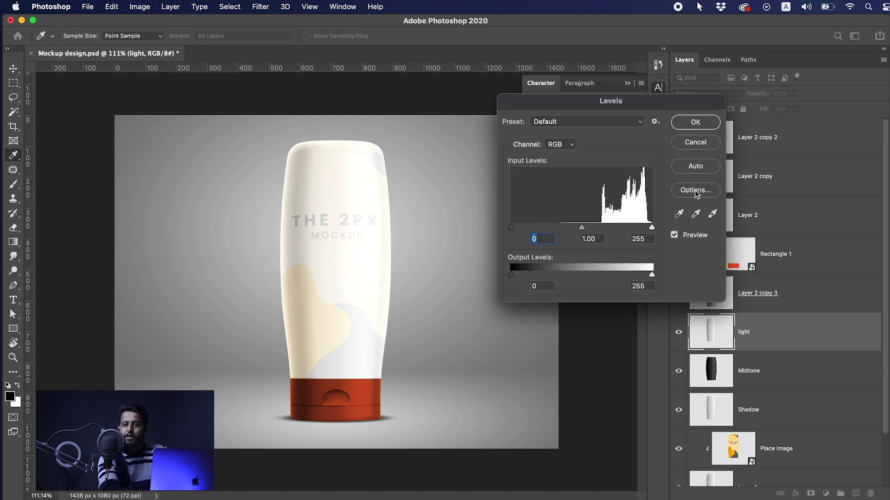
left_click_drag(510, 227, 611, 229)
left_click_drag(652, 275, 545, 274)
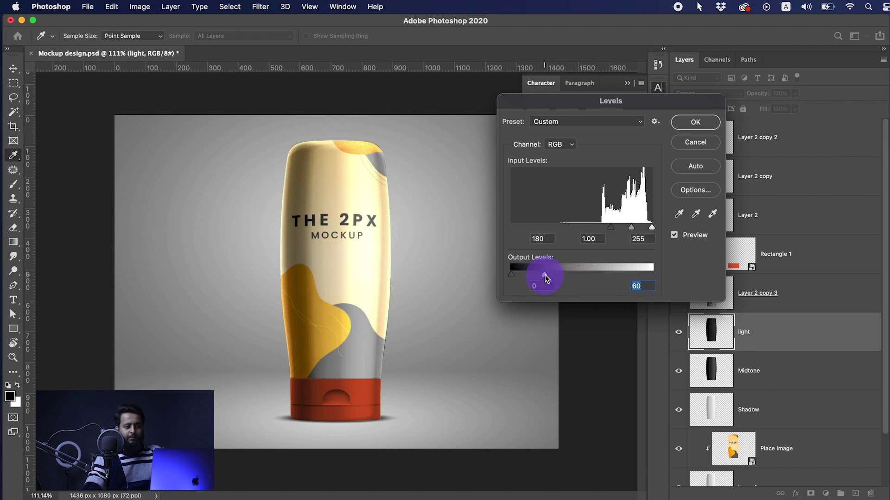
left_click(691, 124)
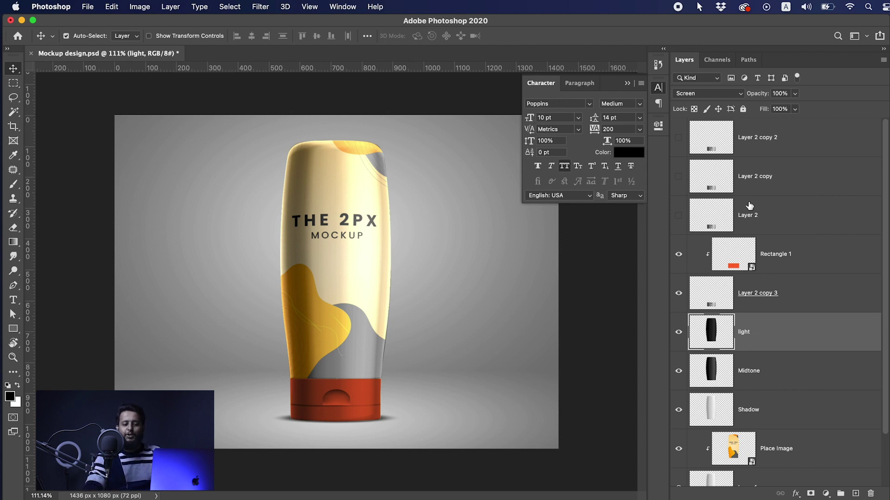
Step: Rename the three hidden cap layers Layer 2, Layer 2 copy and Layer 2 copy 2 as Shadow, Tone and light
double_click(747, 215)
type("Shadow")
key("Return")
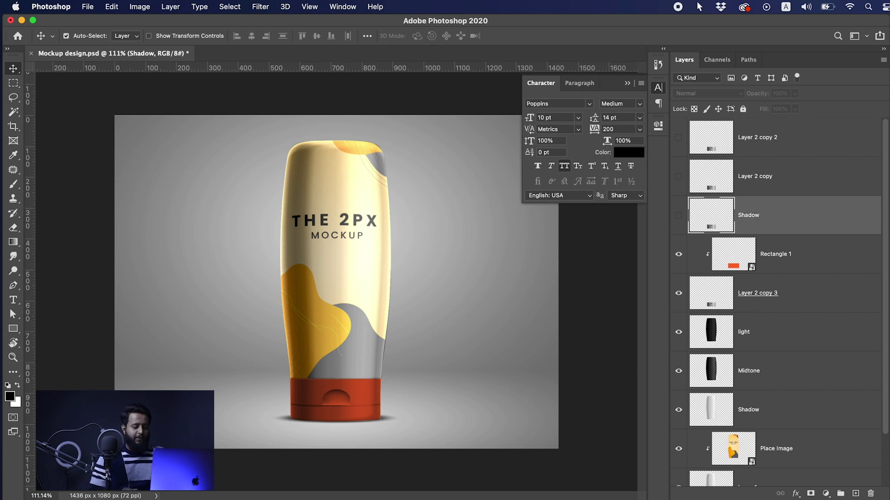
double_click(755, 176)
type("Tone")
key("Return")
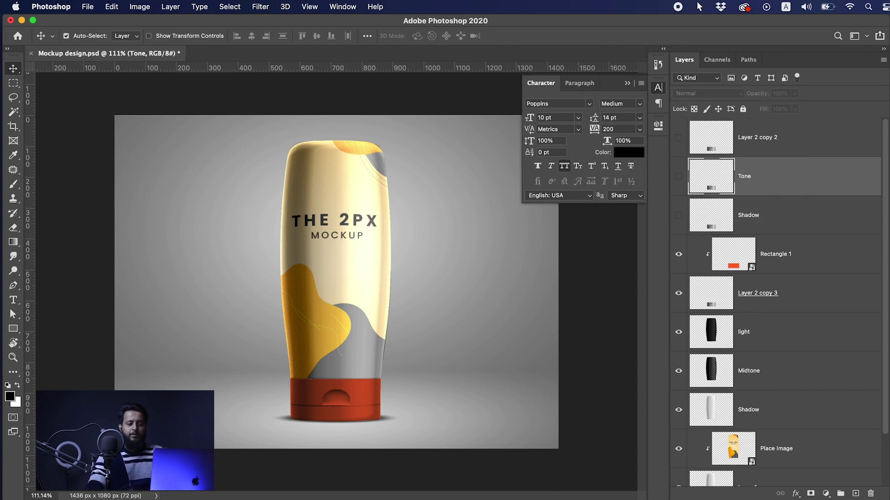
double_click(778, 137)
type("O")
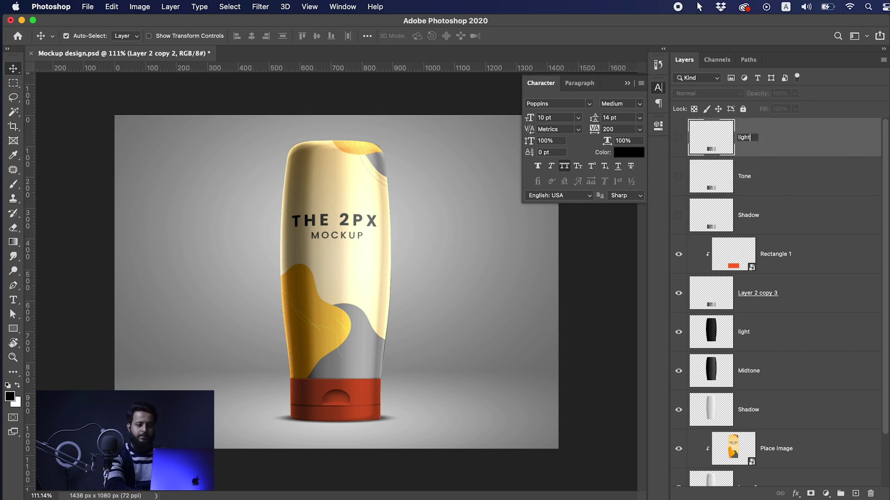
key("Return")
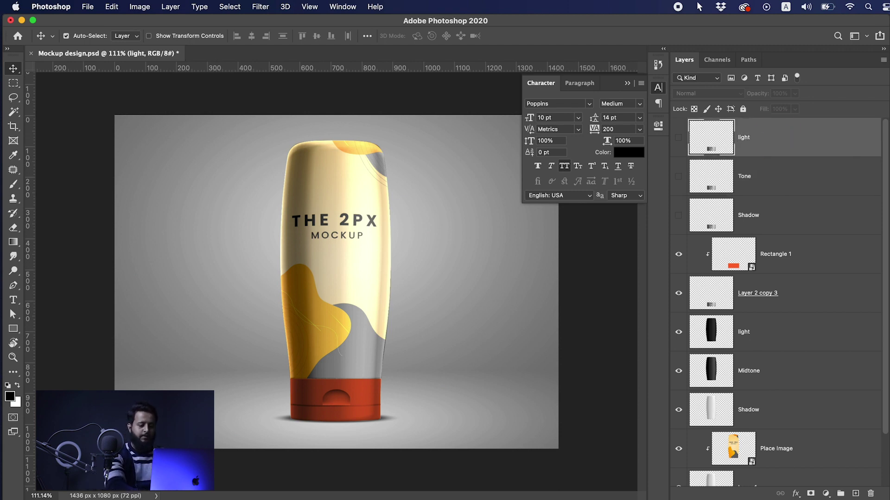
Step: Show the cap's Shadow layer and set its blend mode to Multiply
left_click(678, 215)
left_click(714, 219)
left_click(713, 94)
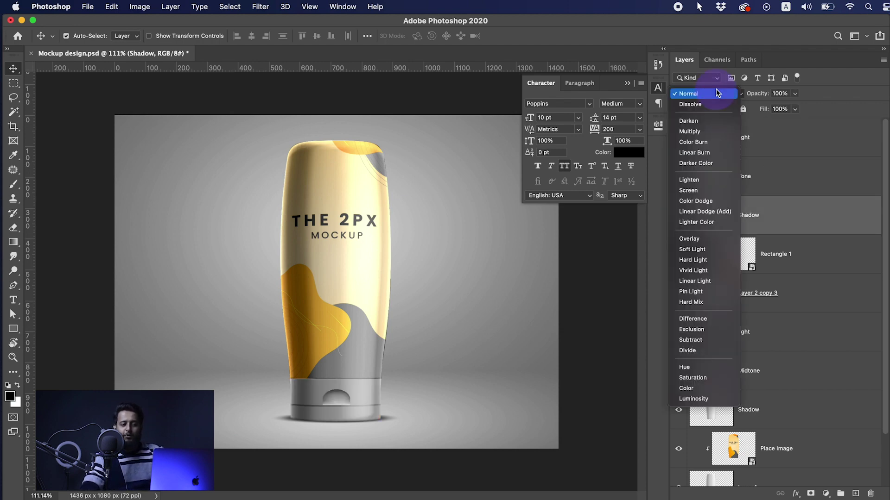
left_click(696, 133)
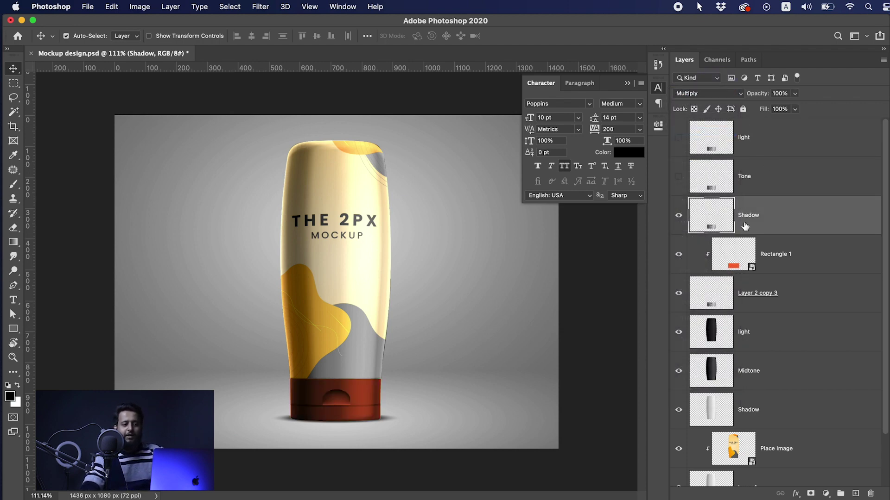
Step: Show the cap's Tone layer and set its blend mode to Linear Dodge (Add)
left_click(713, 183)
left_click(679, 181)
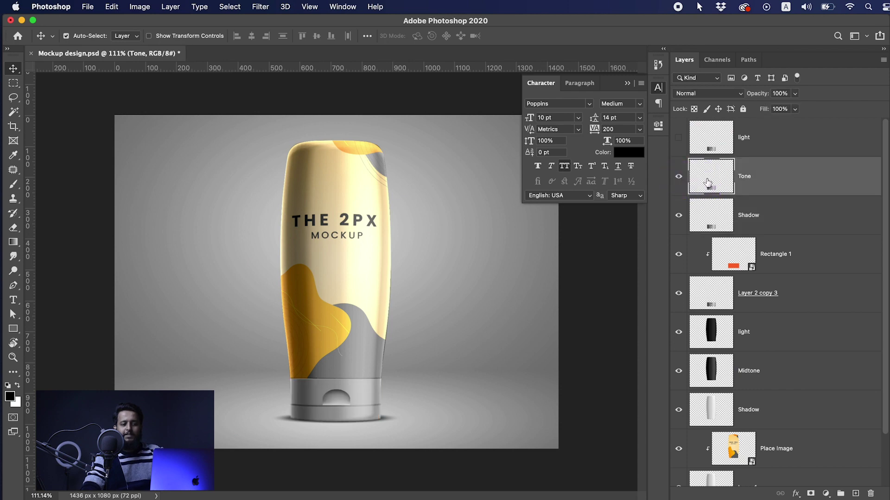
left_click(707, 94)
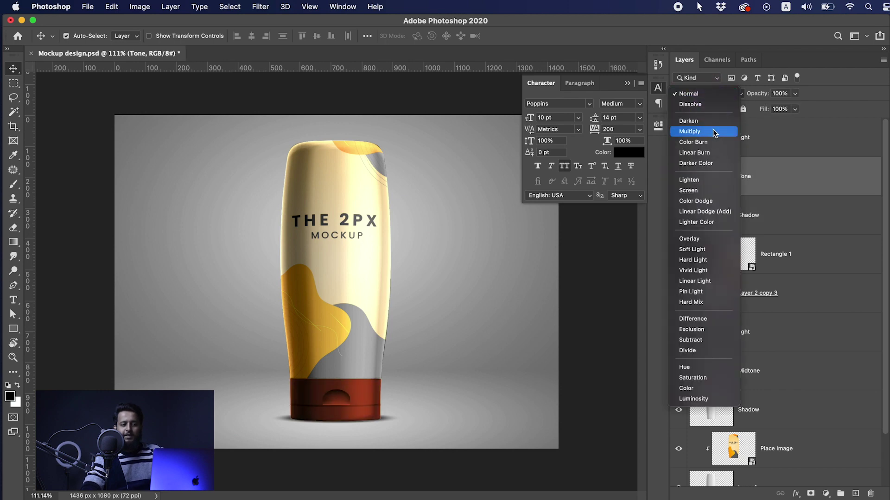
left_click(701, 211)
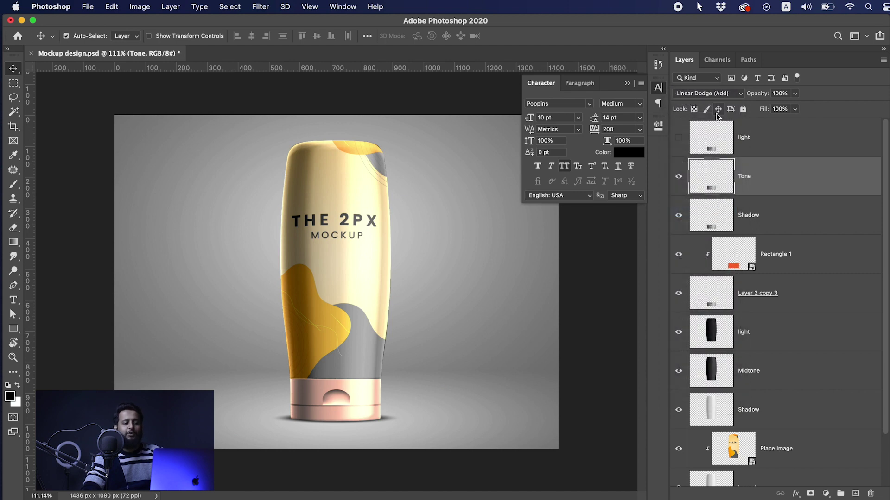
Step: Apply Levels to the cap's Tone layer with input black at 85 and output white at 100
key("super+l")
left_click_drag(512, 228, 558, 227)
mouse_move(652, 228)
left_mouse_down()
mouse_move(620, 230)
mouse_move(660, 232)
left_mouse_up()
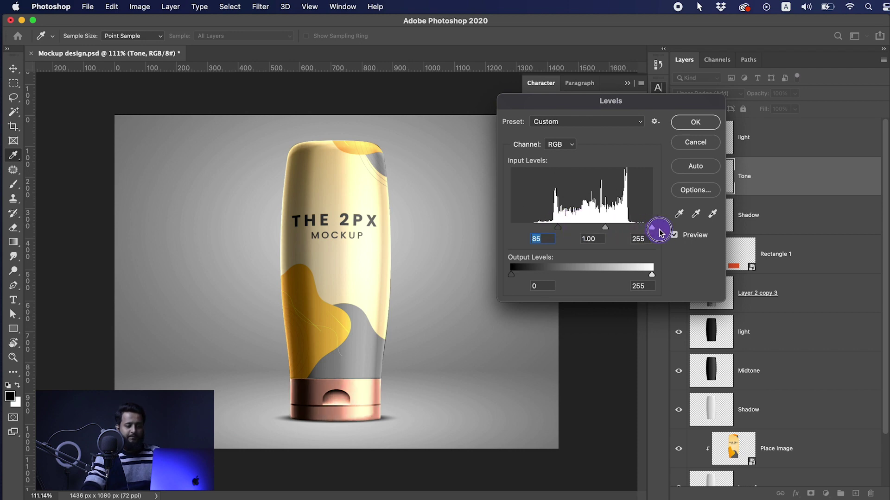
left_click_drag(652, 276, 569, 277)
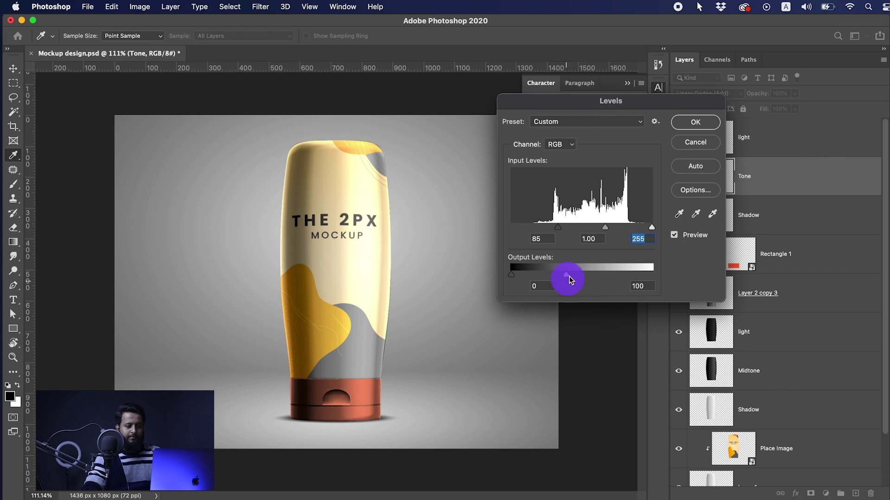
left_click(695, 123)
Step: Show the cap's light layer and set its blend mode to Screen
left_click(676, 139)
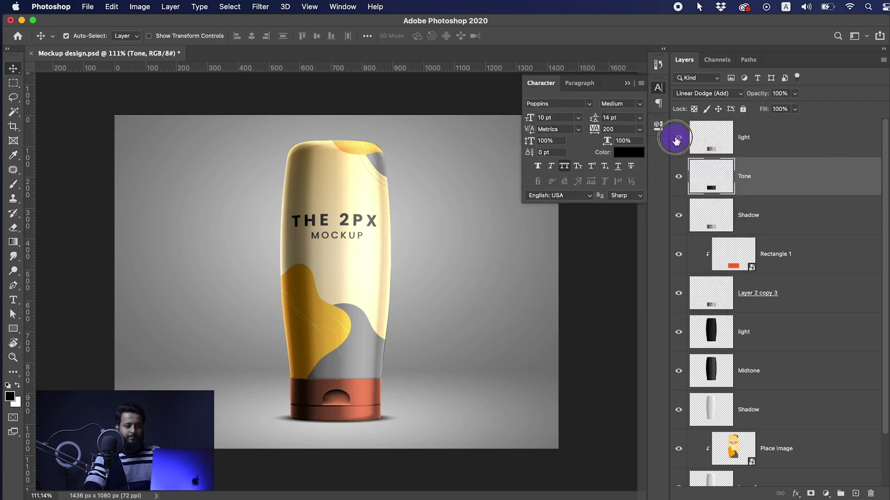
left_click(699, 137)
left_click(707, 94)
left_click(694, 190)
Step: Apply Levels to the cap's light layer, raising the input black point and limiting output white to 143
key("cmd+l")
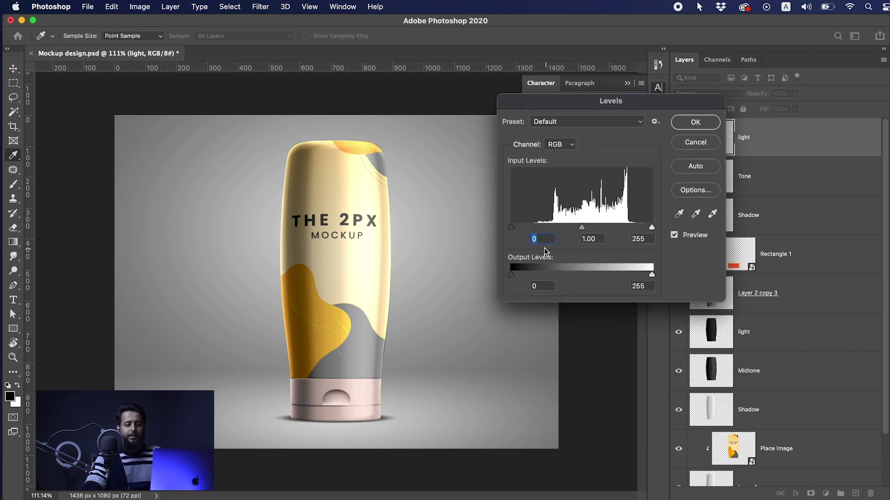
left_click_drag(512, 227, 620, 233)
left_click_drag(652, 275, 590, 279)
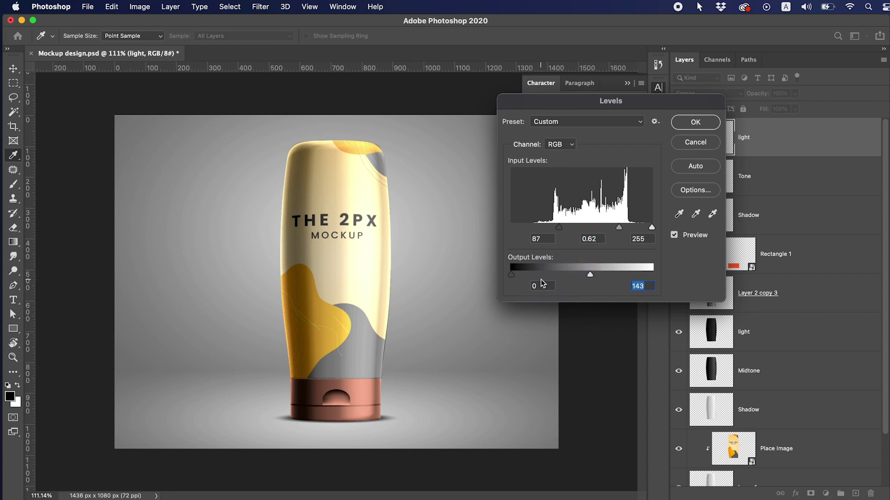
mouse_move(515, 275)
left_mouse_down()
mouse_move(531, 278)
mouse_move(507, 274)
left_mouse_up()
left_click_drag(558, 228, 549, 228)
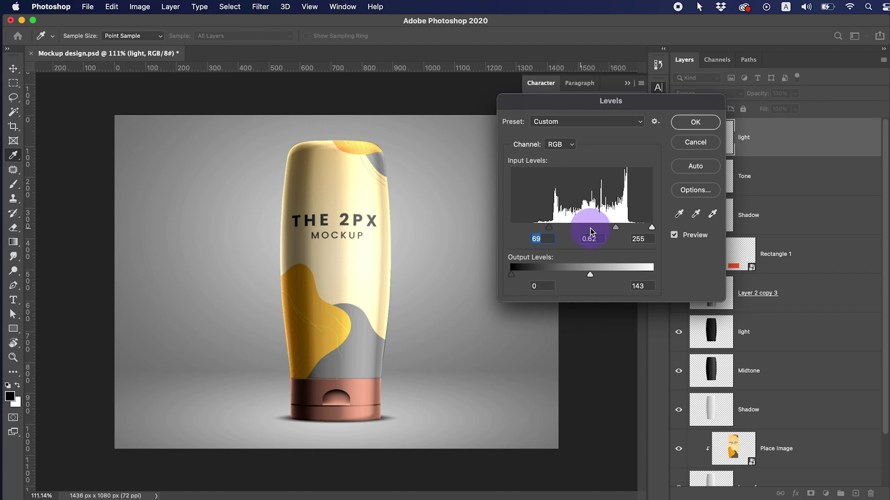
left_click_drag(618, 228, 598, 229)
left_click_drag(651, 227, 700, 232)
left_click_drag(596, 231, 617, 230)
left_click_drag(554, 229, 620, 231)
left_click(696, 121)
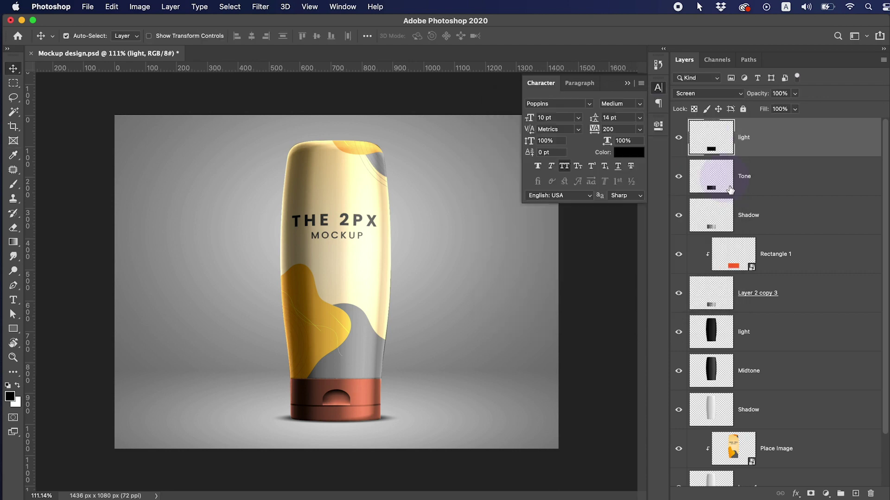
Step: Apply Levels again to the cap's Tone layer, raising the input black point slightly
left_click(768, 180)
key("super+l")
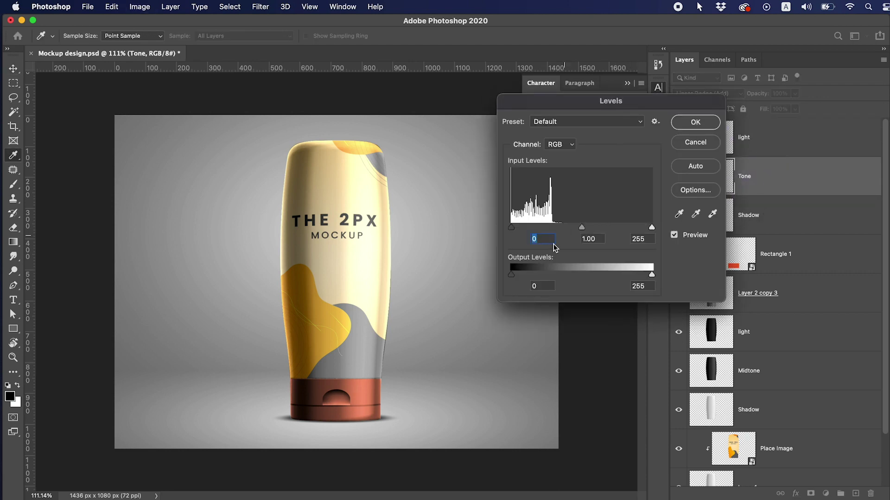
mouse_move(511, 228)
left_mouse_down()
mouse_move(532, 233)
mouse_move(515, 233)
left_mouse_up()
left_click(695, 122)
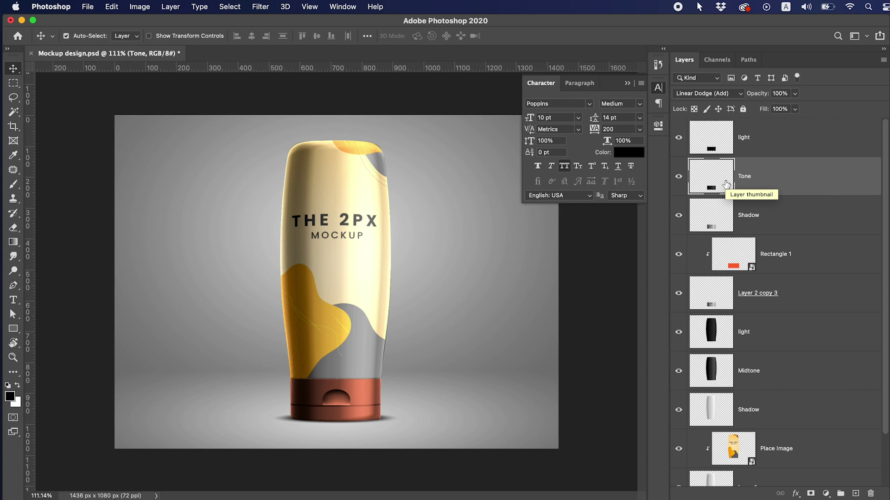
Step: Set the blend mode of the cap's Rectangle 1 smart object to Color Burn
left_click(737, 254)
left_click(707, 93)
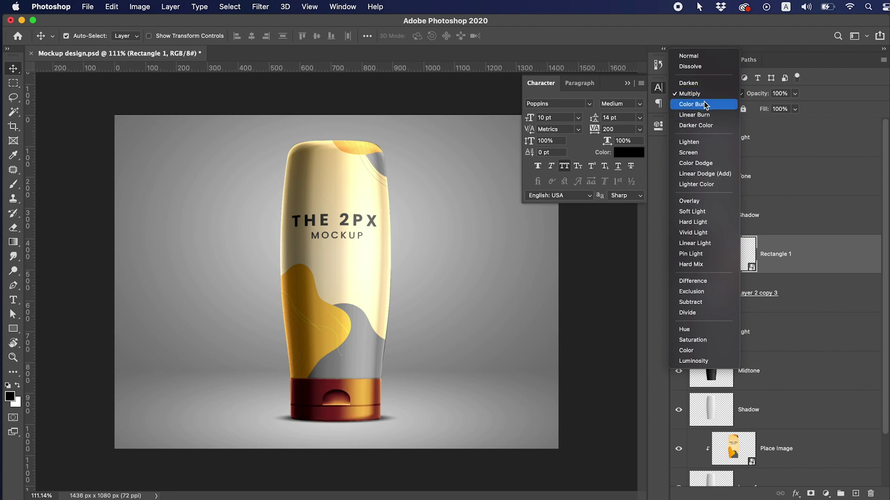
left_click(705, 105)
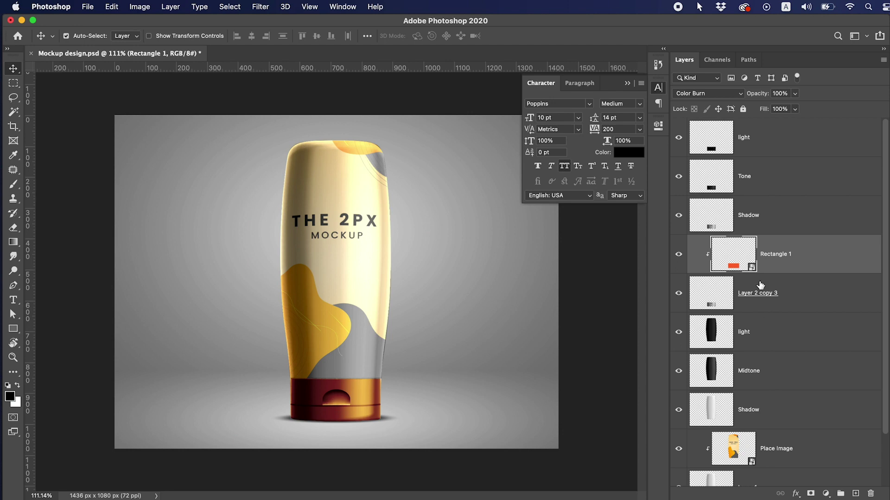
Step: Recolor the rectangle inside the cap's smart object to orange #ffb007, then save and close its contents
double_click(750, 264)
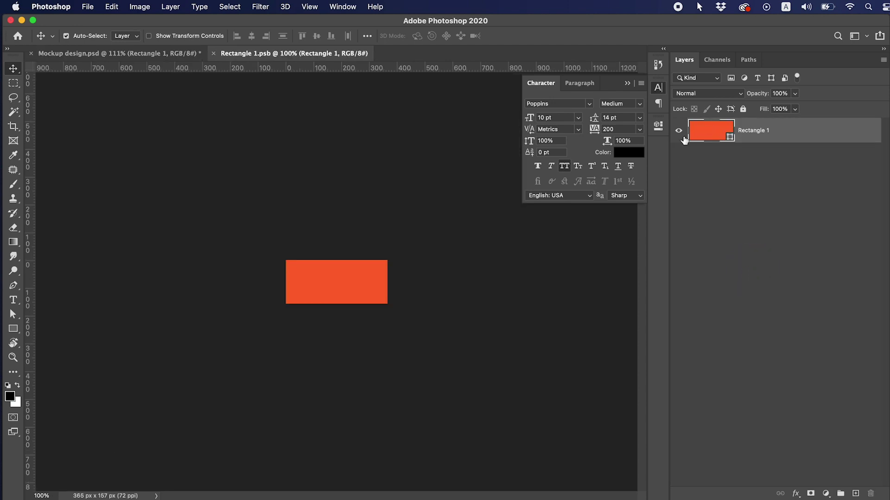
double_click(726, 134)
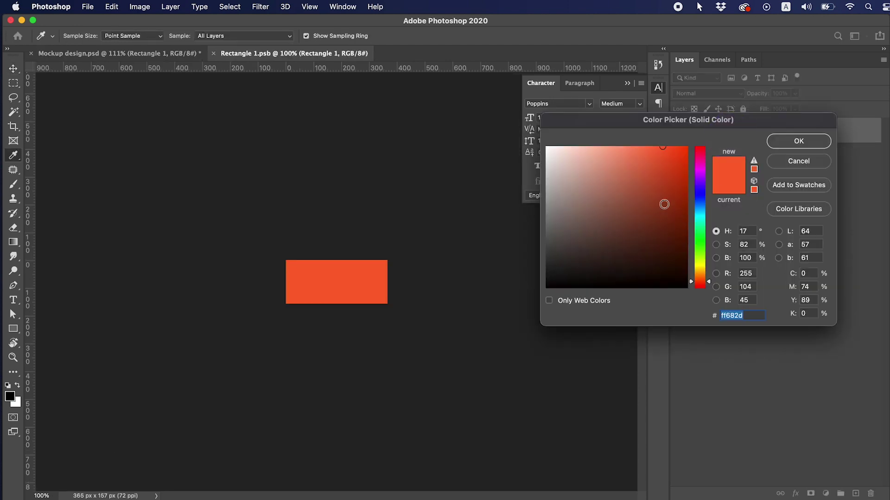
left_click_drag(700, 248, 703, 275)
left_click(684, 145)
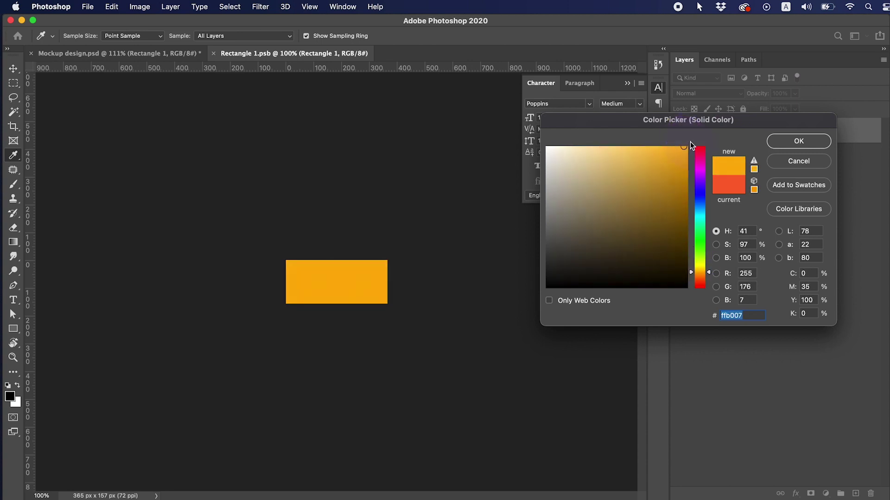
left_click(787, 143)
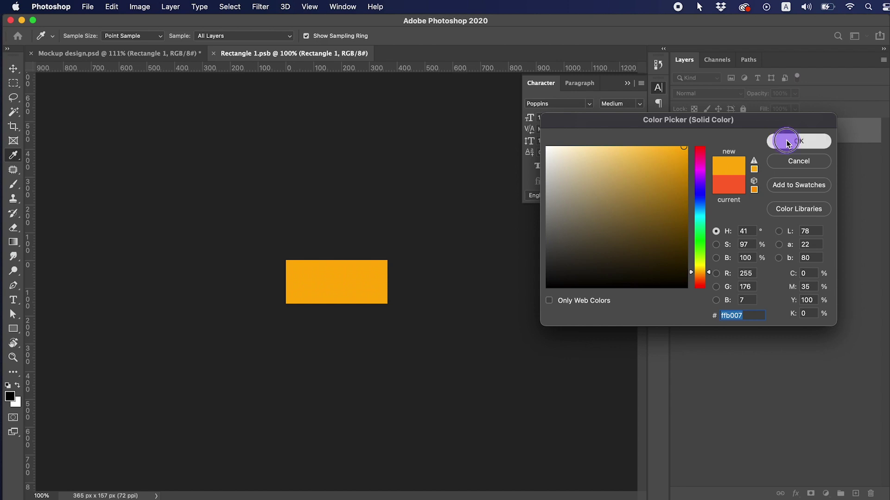
left_click(213, 54)
left_click(471, 219)
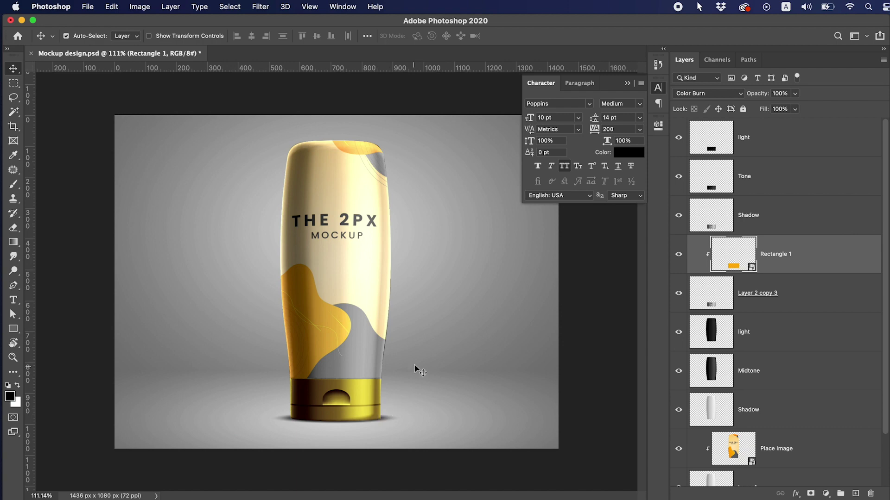
Step: Recolor the rectangle inside the cap's smart object to a vivid orange-red, save it and return to the mockup document
double_click(752, 270)
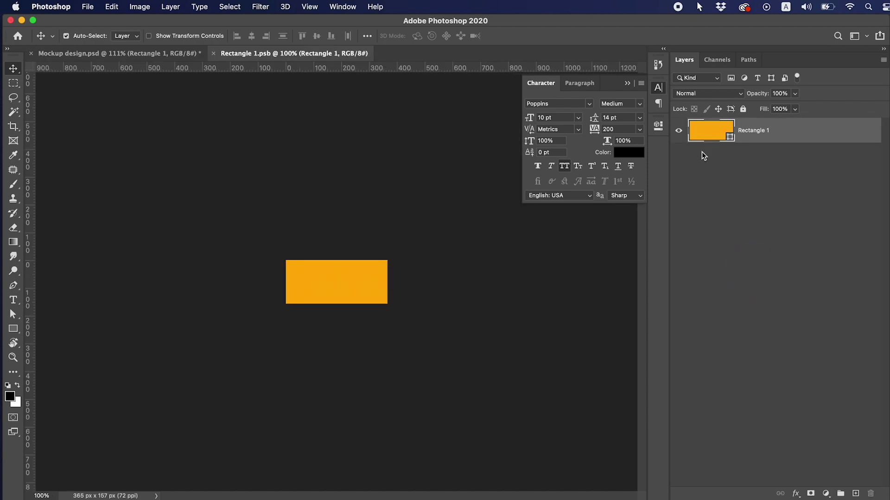
double_click(730, 137)
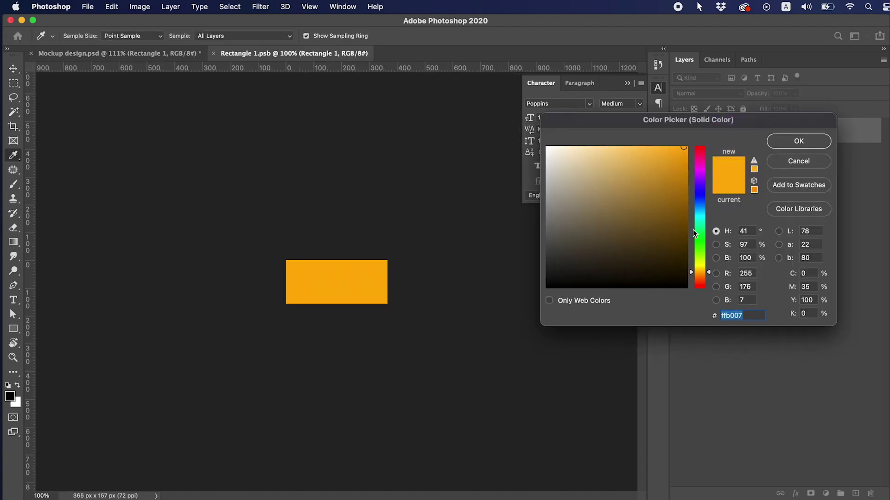
left_click(701, 278)
left_click_drag(701, 278, 699, 281)
left_click(791, 141)
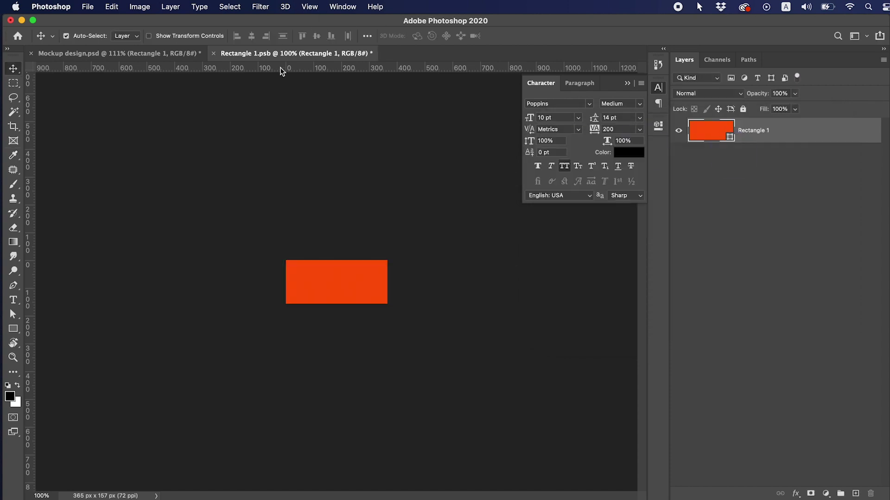
key("super+s")
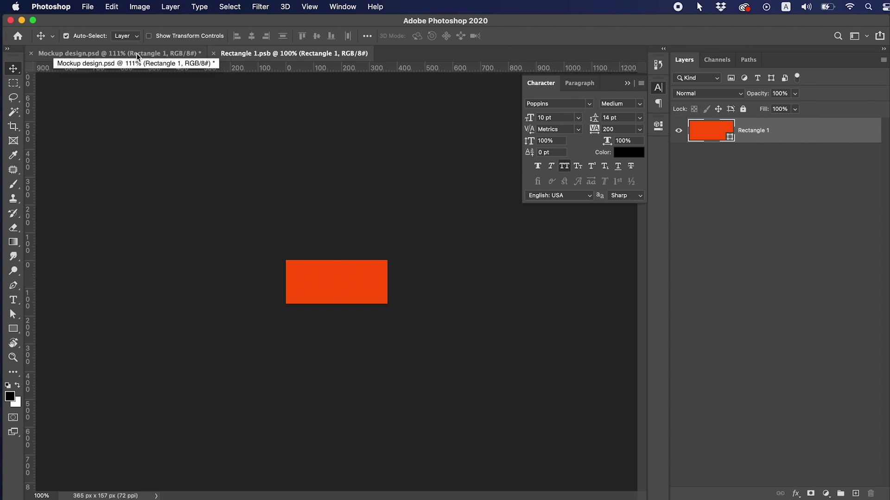
left_click(136, 54)
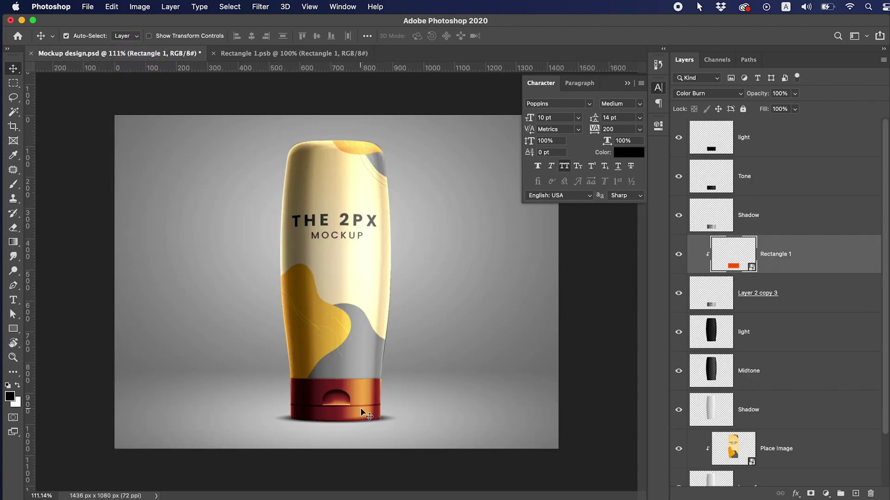
Step: Add a light peach solid color fill layer directly above the Group 1 background layer
scroll(741, 384, "down", 3)
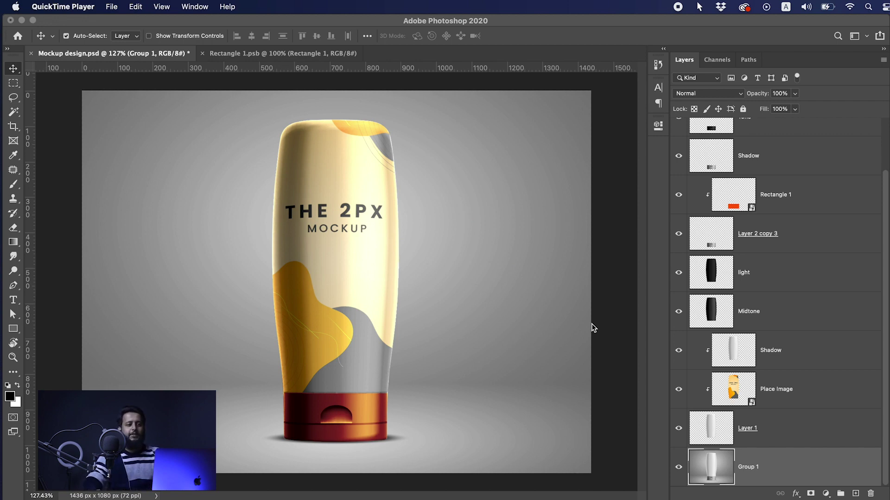
left_click(827, 495)
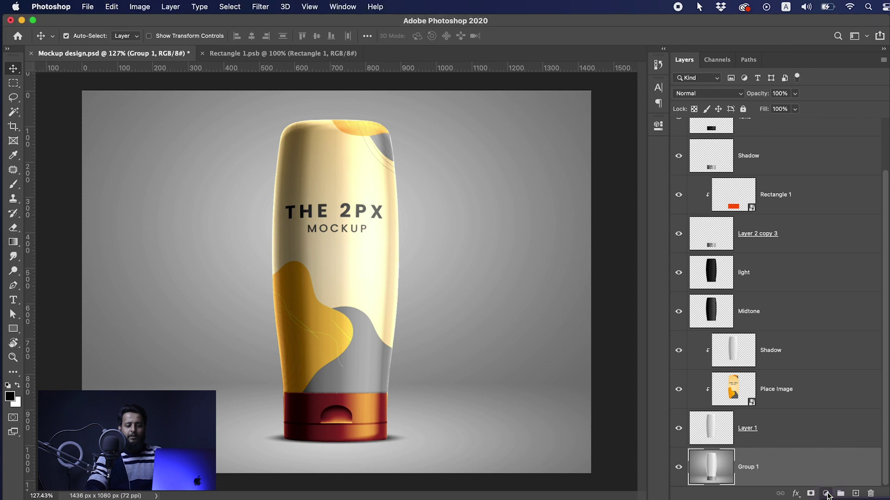
left_click(825, 494)
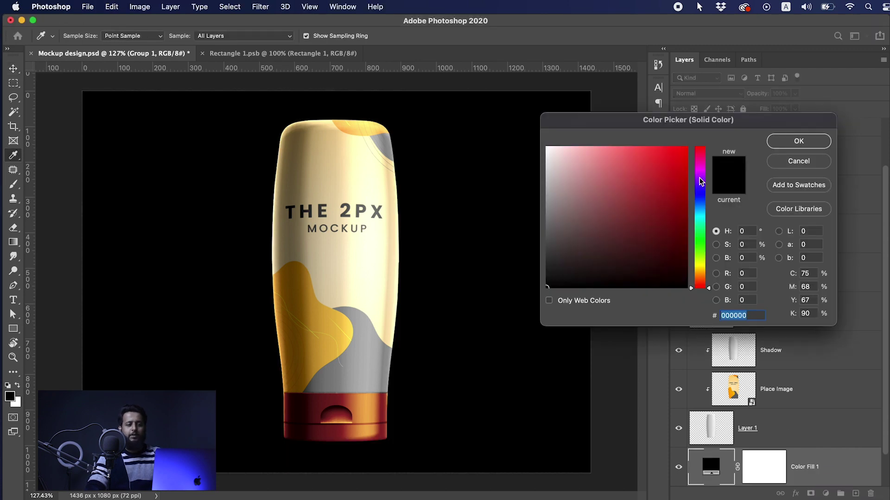
left_click_drag(700, 260, 704, 277)
mouse_move(658, 182)
left_mouse_down()
mouse_move(596, 127)
mouse_move(579, 123)
left_mouse_up()
left_click(799, 142)
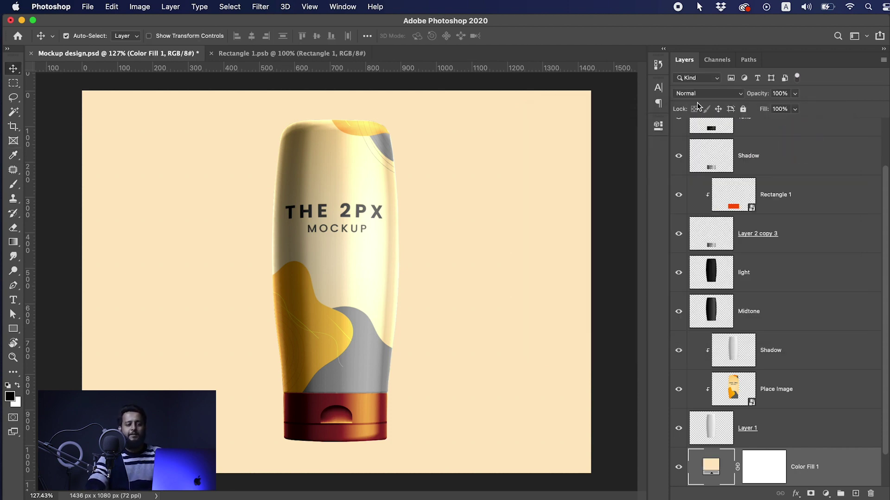
Step: Set the background Color Fill 1 layer's blend mode to Overlay and change its color to warm orange #ffcf7c
left_click(714, 97)
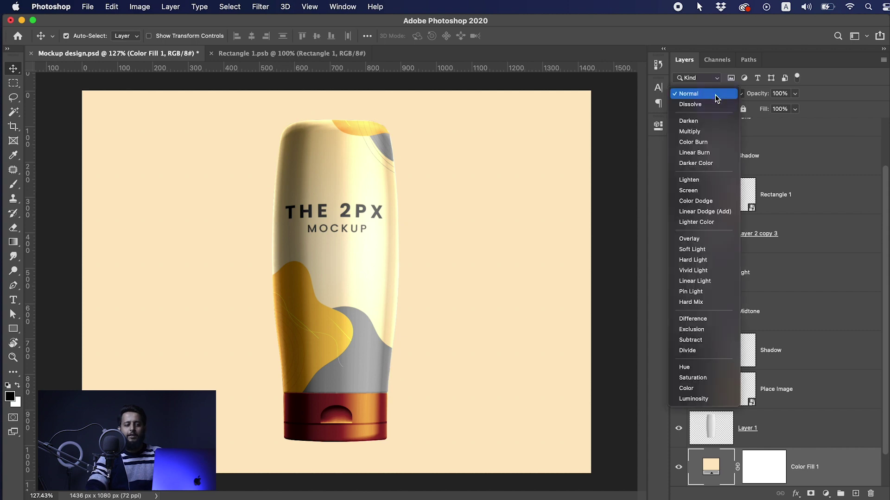
left_click(690, 239)
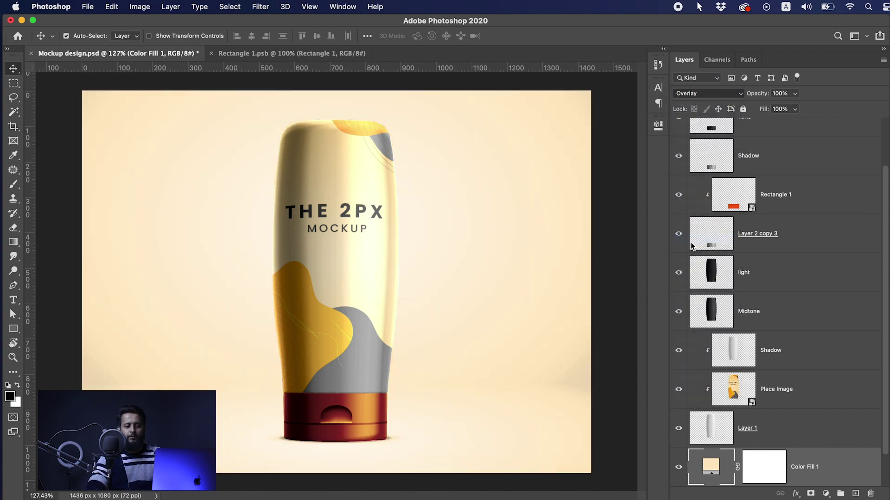
double_click(709, 469)
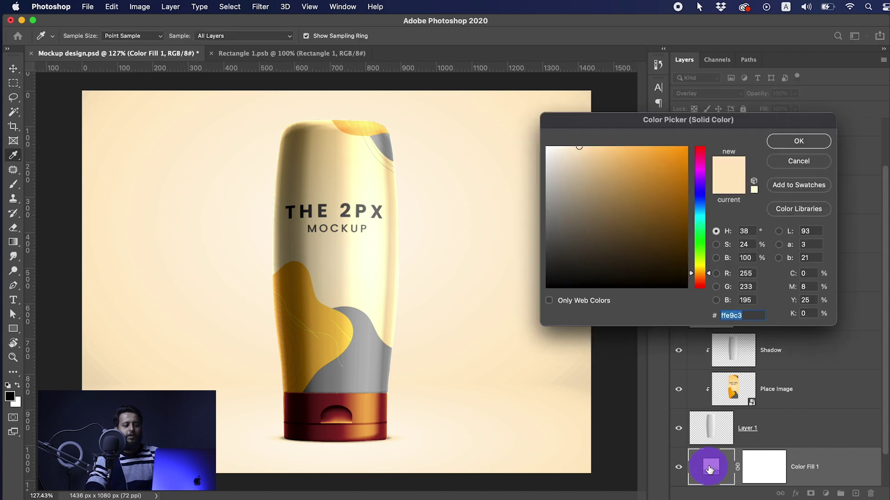
left_click_drag(596, 146, 619, 147)
left_click(797, 141)
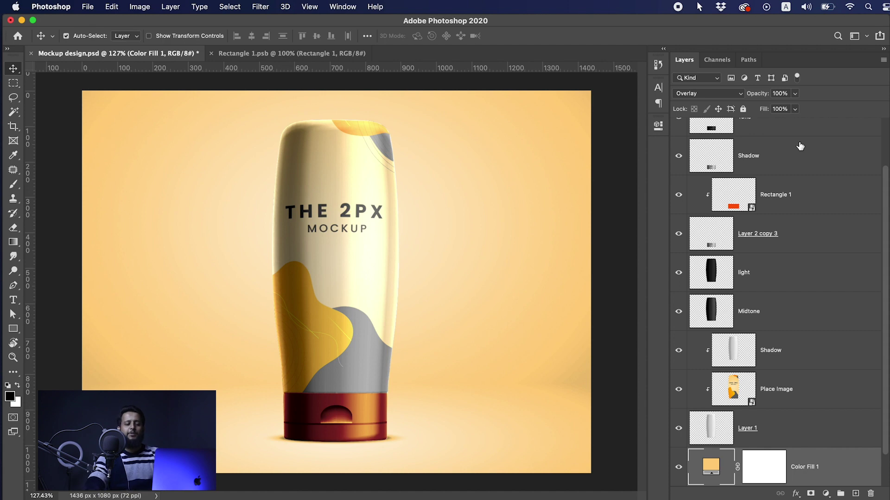
Step: Open the Place Image smart object and rotate and reposition the lower Element so its gray wave rises along the label's right edge
double_click(734, 389)
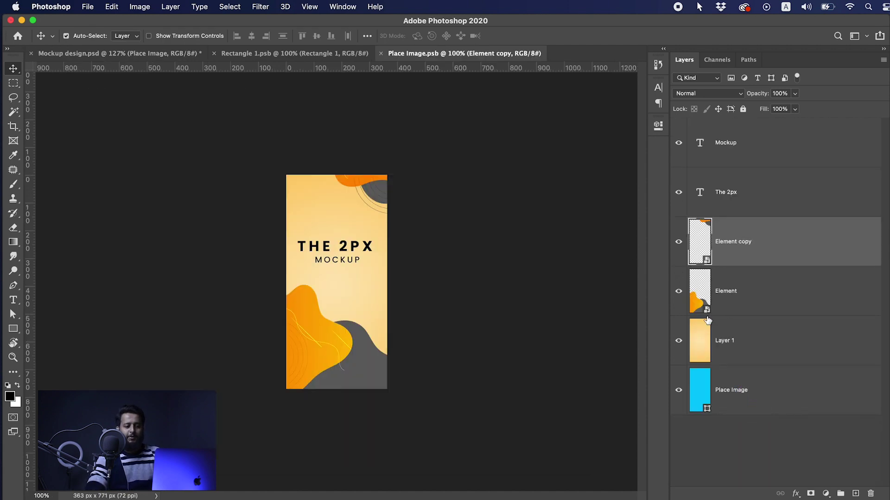
left_click(353, 357)
key("ctrl+t")
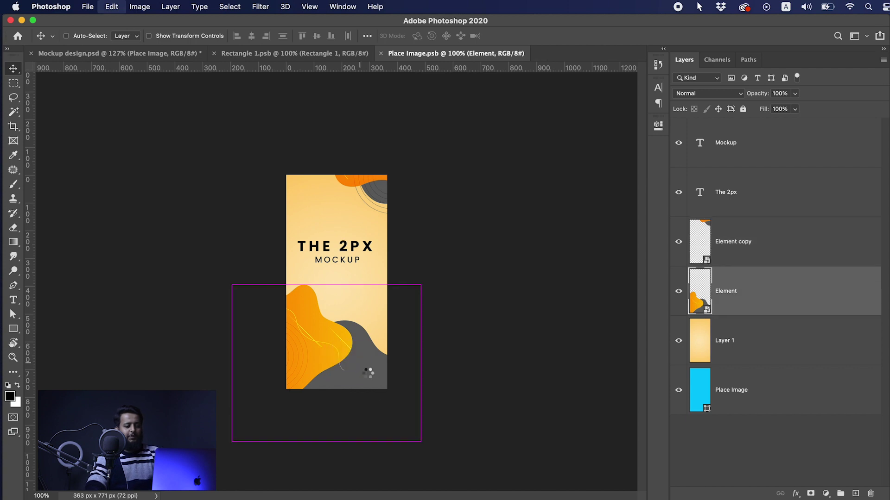
left_click_drag(443, 394, 367, 357)
key("Return")
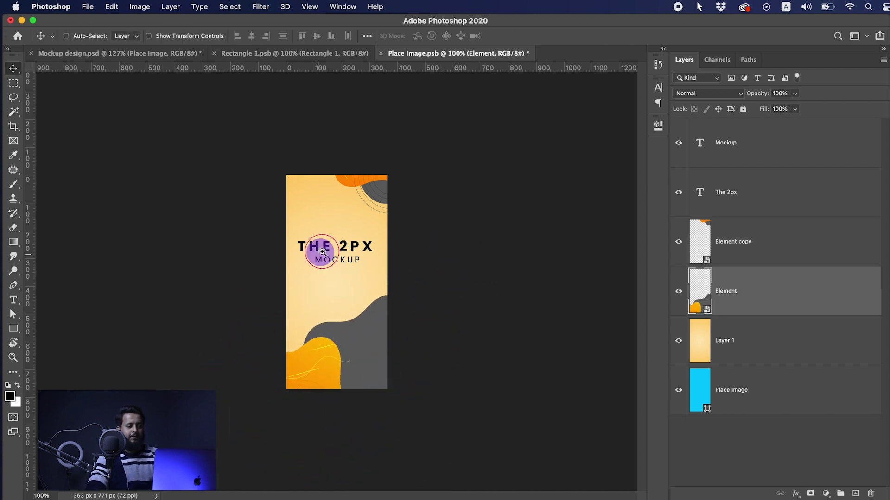
Step: Duplicate the MOCKUP text, change the copy to "Tutorial" and position it centered just above THE 2PX
scroll(318, 254, "up", 5)
left_click(380, 273)
left_click_drag(380, 274, 391, 175)
double_click(382, 176)
type("Tutorial")
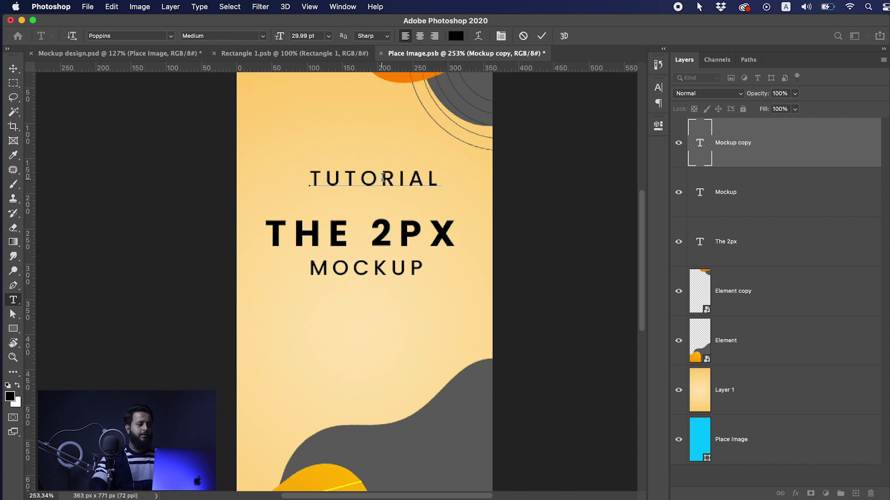
key("Escape")
left_click_drag(374, 179, 417, 234)
left_click(408, 232, "alt+super")
Step: Save and close the label's contents, and also close the cap's Rectangle 1 contents
left_click(380, 53)
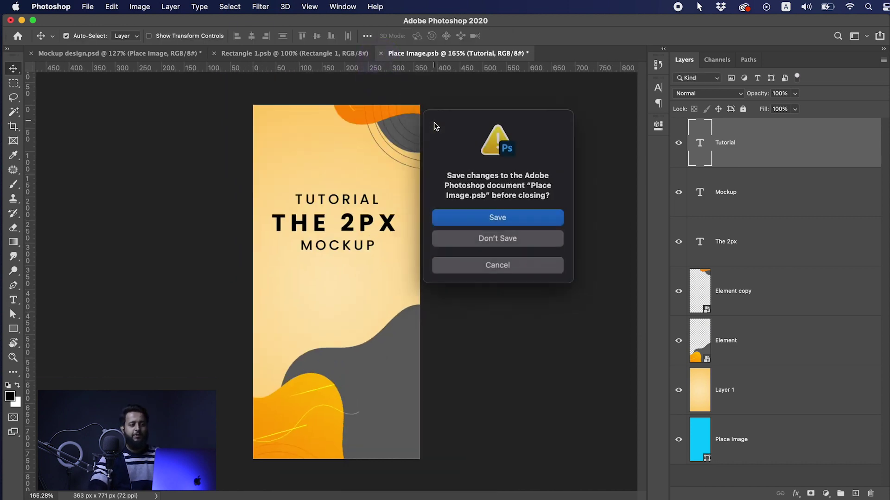
left_click(484, 217)
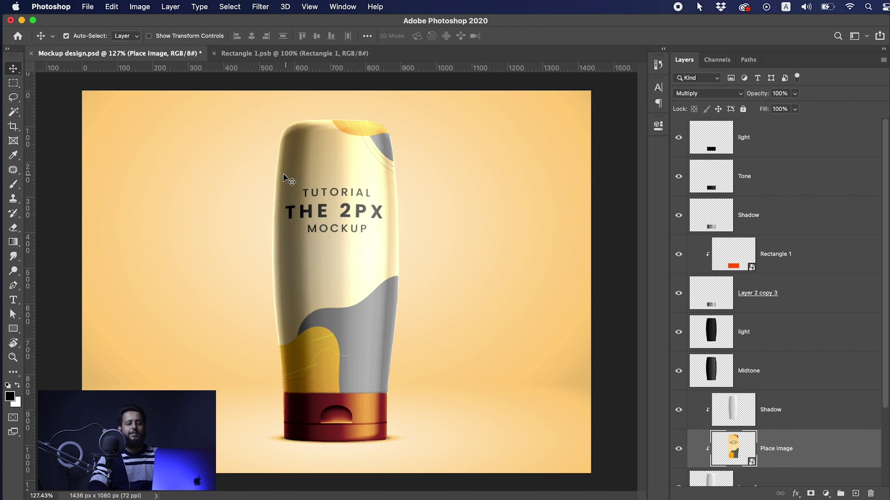
left_click(337, 54)
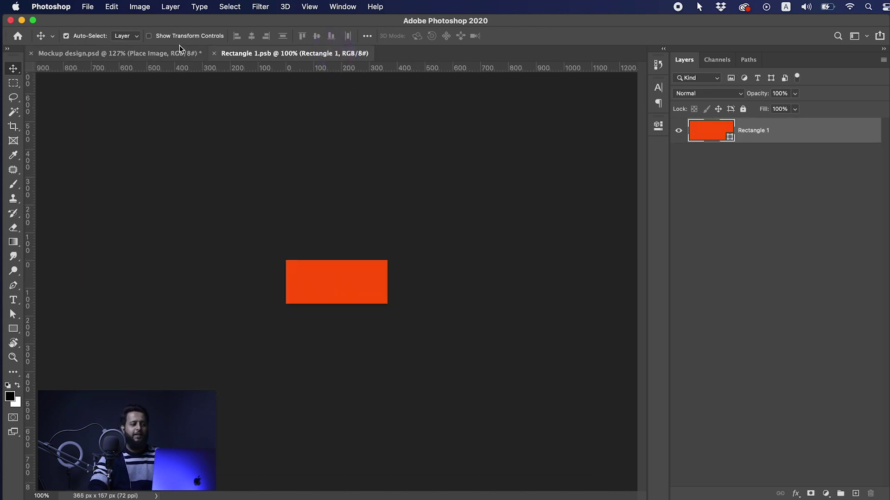
left_click(213, 53)
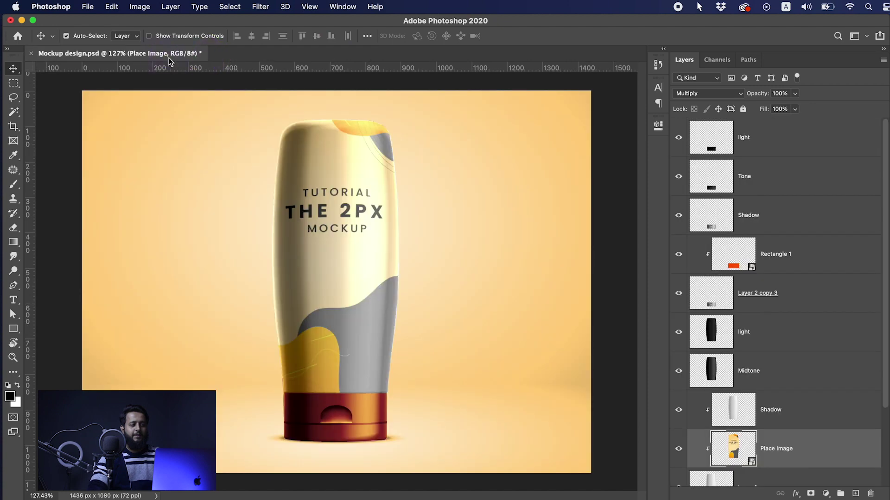
Step: Reopen the Place Image contents and move the three text layers together down to mid-label
double_click(749, 460)
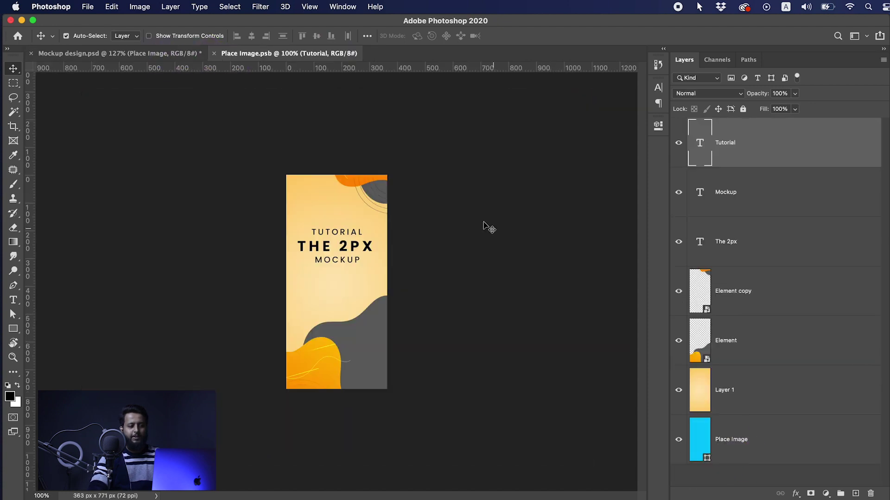
left_click(736, 240, "shift")
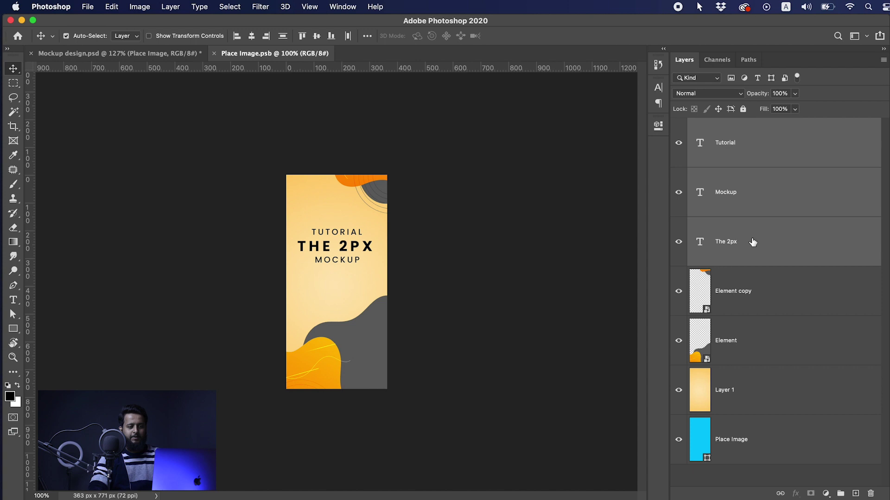
key("super+t")
left_click_drag(352, 248, 352, 267)
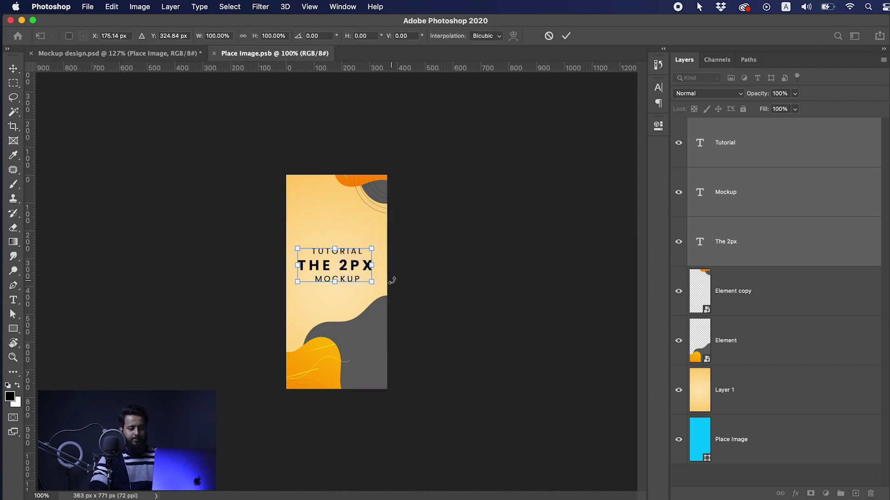
key("Return")
Step: Move the Element copy shape at the label's upper right farther down into the design, save and return to the mockup document
left_click_drag(365, 184, 391, 220)
key("super+s")
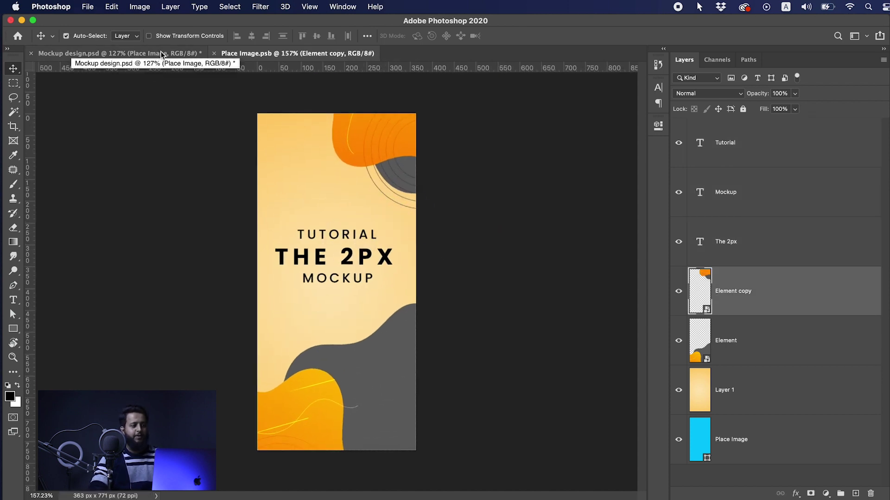
left_click(162, 54)
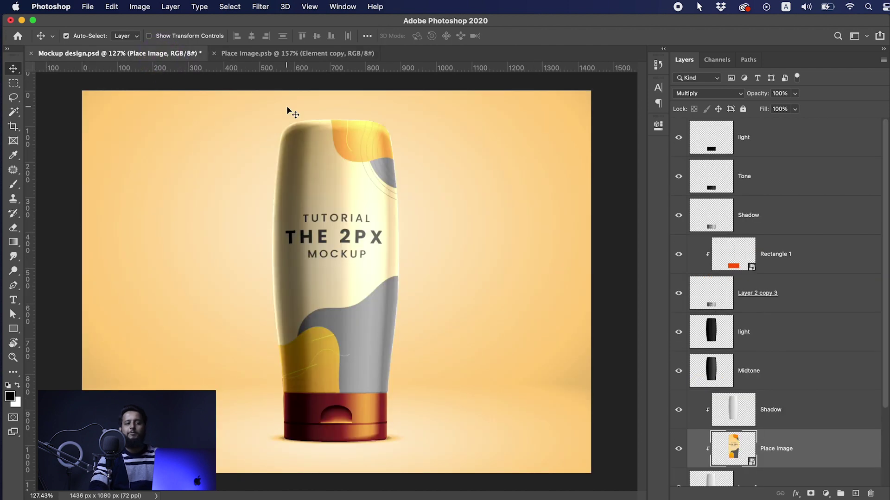
Step: Add a bright green #00ff78 solid color fill layer above Element copy in the Place Image contents
left_click(296, 53)
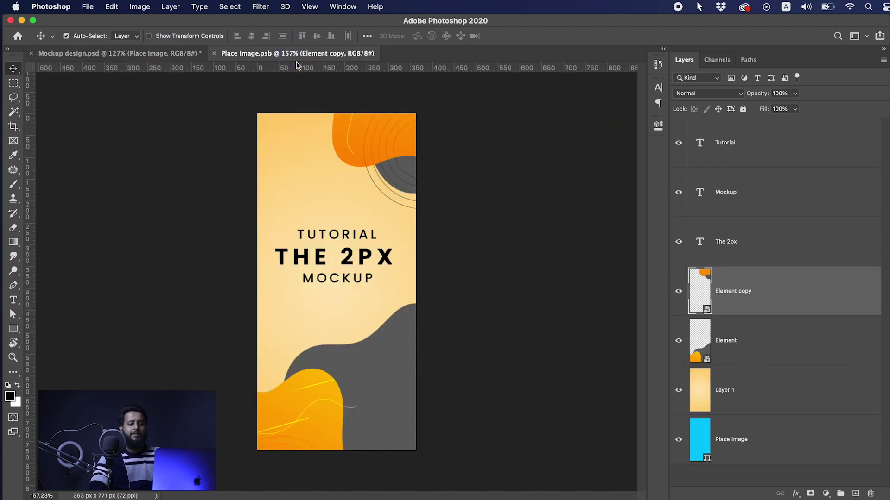
left_click(826, 494)
left_click(843, 271)
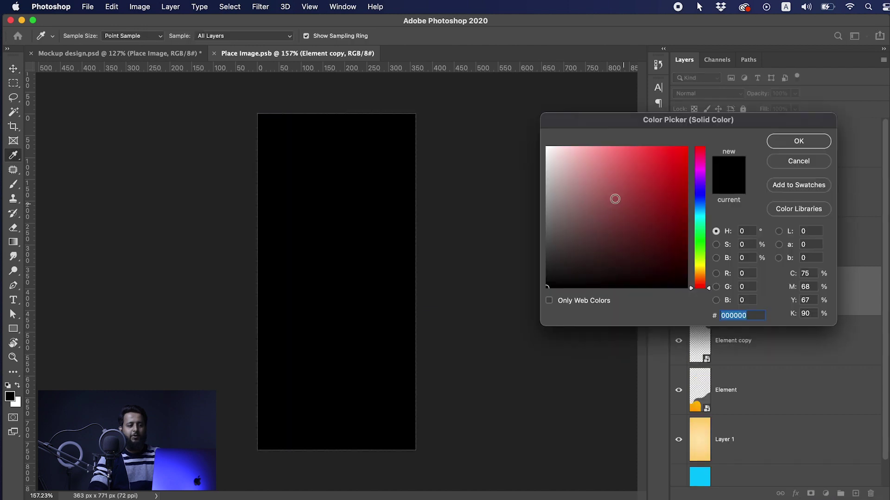
left_click(699, 244)
left_click_drag(700, 245, 693, 144)
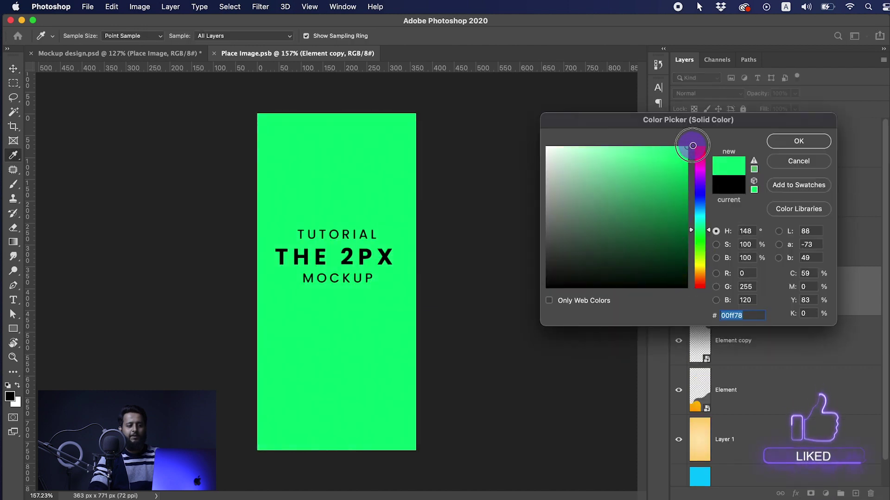
left_click(796, 140)
Step: Set the label's green fill layer to Overlay, save the contents and return to the mockup document
left_click(726, 93)
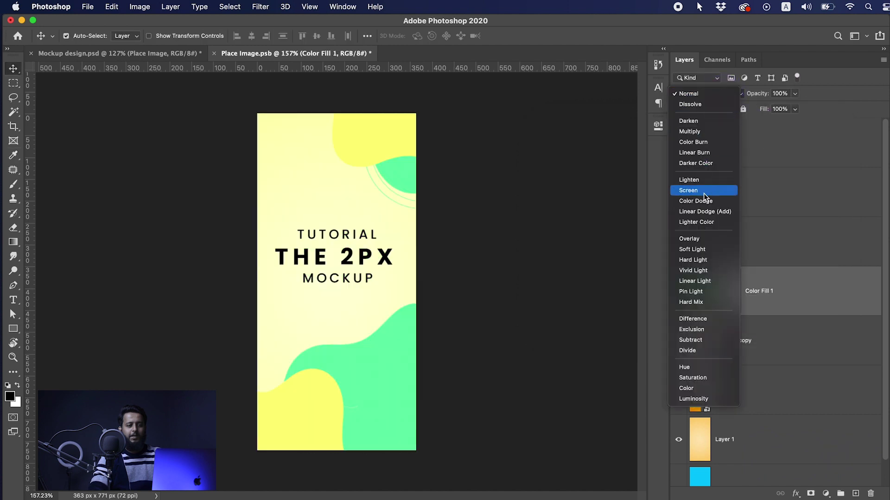
left_click(702, 240)
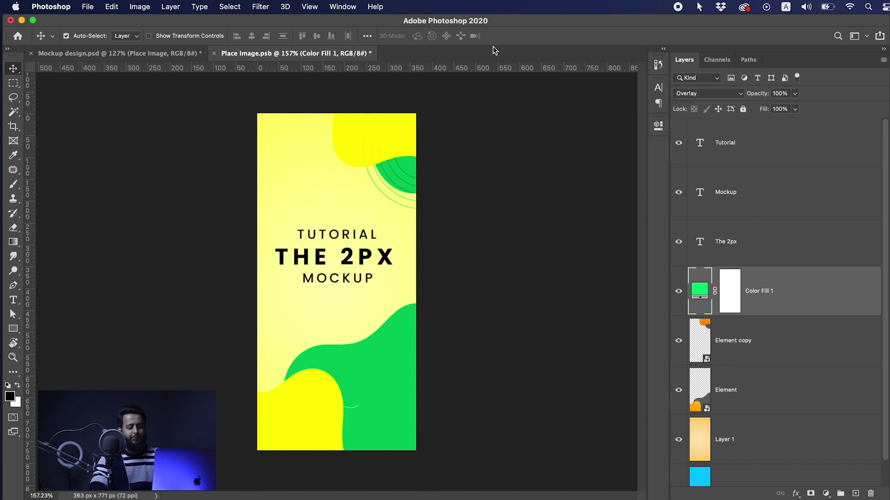
key("super+s")
left_click(168, 54)
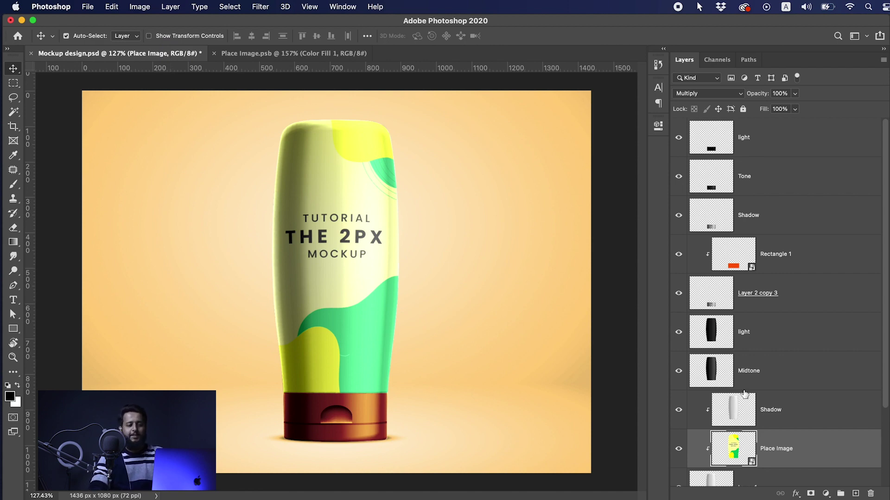
Step: Recolor the mockup's background Color Fill 1 layer to a muted green, starting from the green sampled on the label
scroll(734, 427, "down", 4)
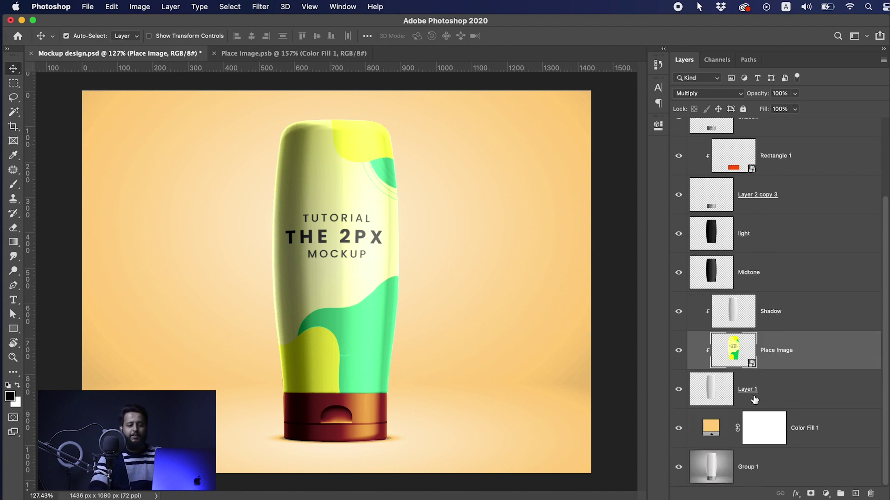
double_click(717, 431)
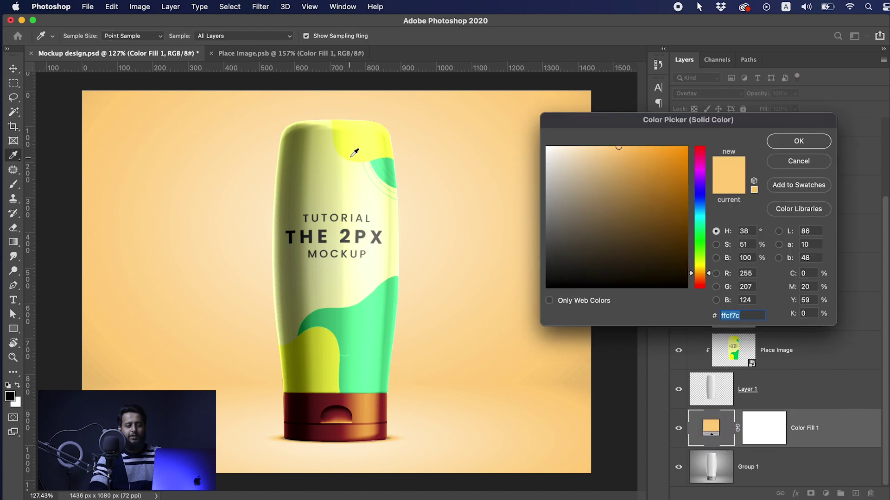
left_click(381, 165)
left_click(611, 151)
mouse_move(611, 150)
left_mouse_down()
mouse_move(607, 143)
mouse_move(625, 147)
left_mouse_up()
left_click_drag(564, 169, 592, 188)
left_click(793, 141)
Step: Recolor the rectangle inside the cap's Rectangle 1 smart object to green #6ecd2f, save it and return to the mockup document
scroll(711, 263, "up", 3)
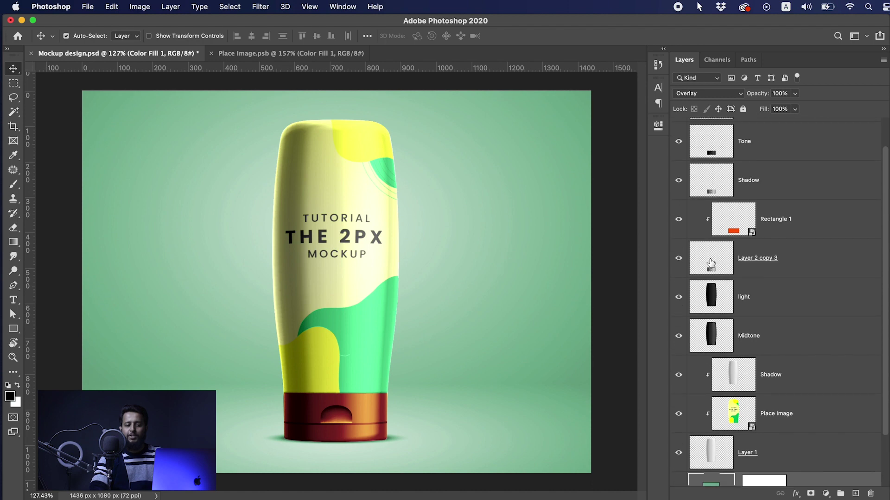
double_click(752, 232)
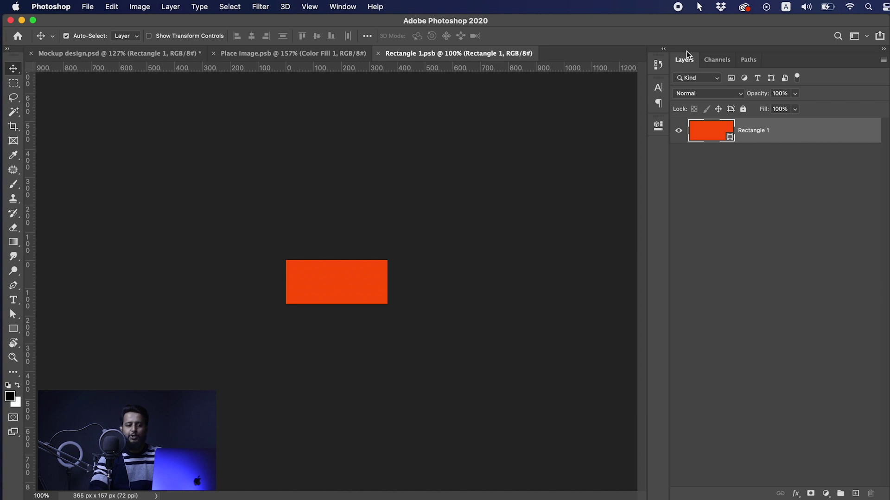
double_click(730, 135)
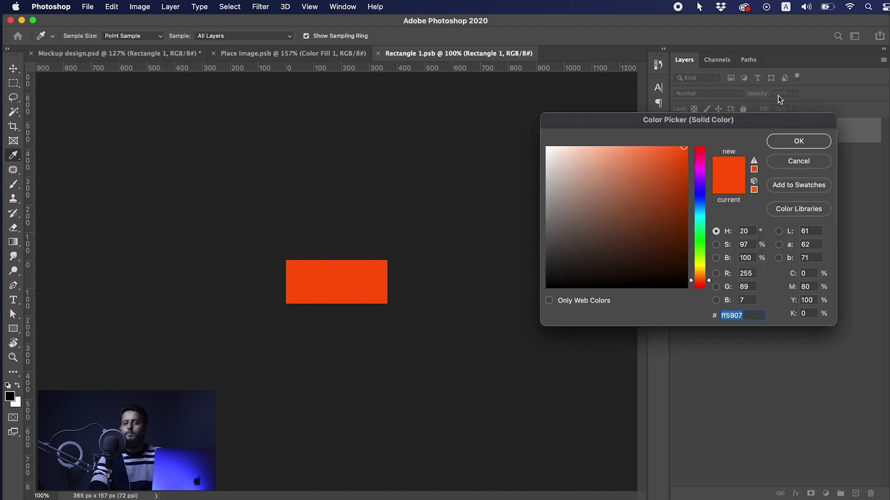
left_click_drag(711, 232, 700, 244)
left_click_drag(658, 158, 650, 152)
left_click_drag(710, 254, 700, 250)
left_click(664, 159)
left_click_drag(664, 159, 653, 173)
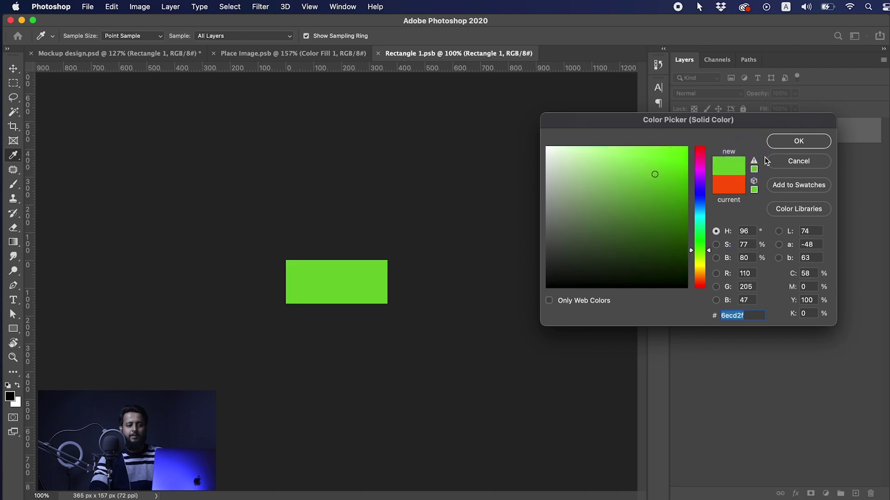
left_click(797, 141)
key("super+s")
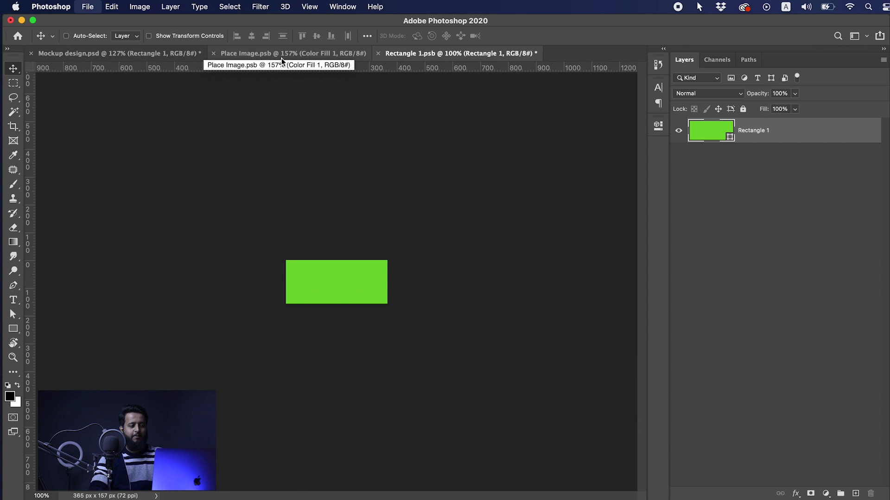
left_click(163, 53)
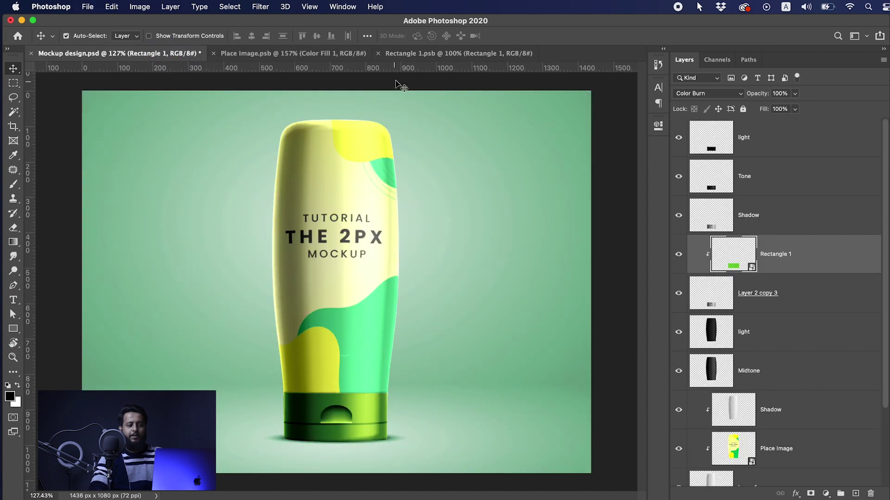
Step: Shift the cap rectangle's color to a cooler, purer green, save its contents and return to the mockup document
left_click(438, 55)
double_click(730, 136)
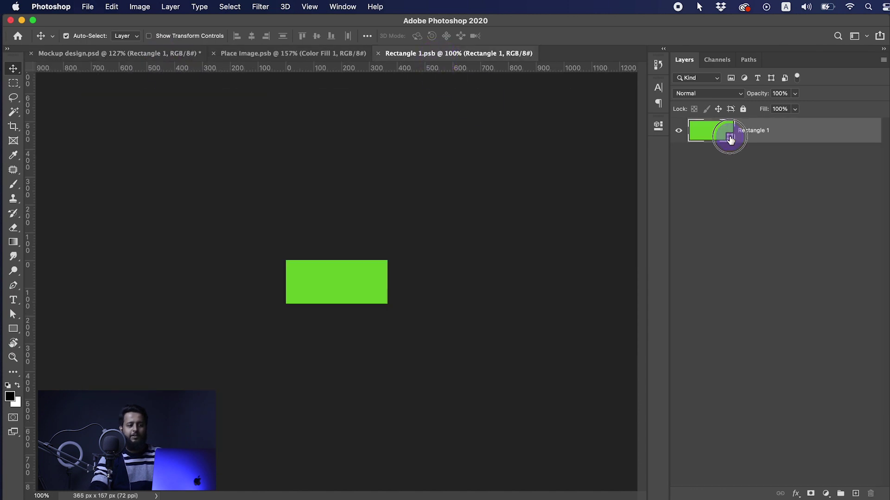
left_click_drag(701, 227, 700, 239)
left_click(793, 141)
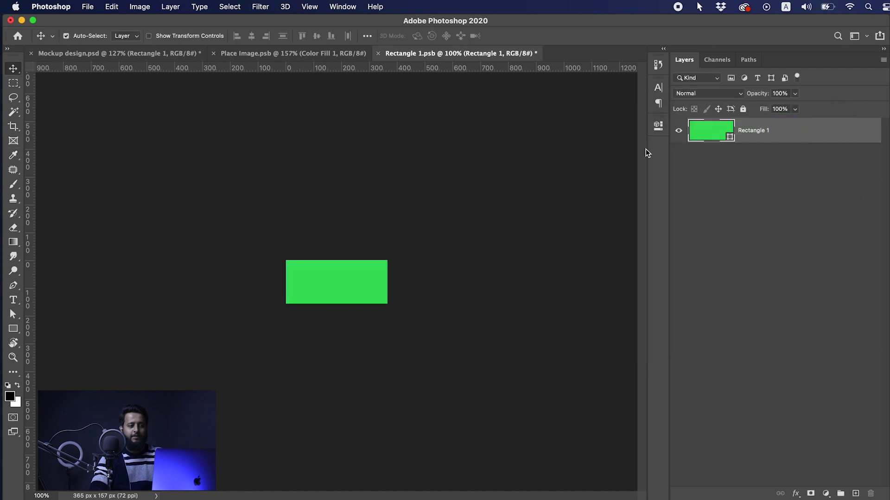
left_click(151, 56)
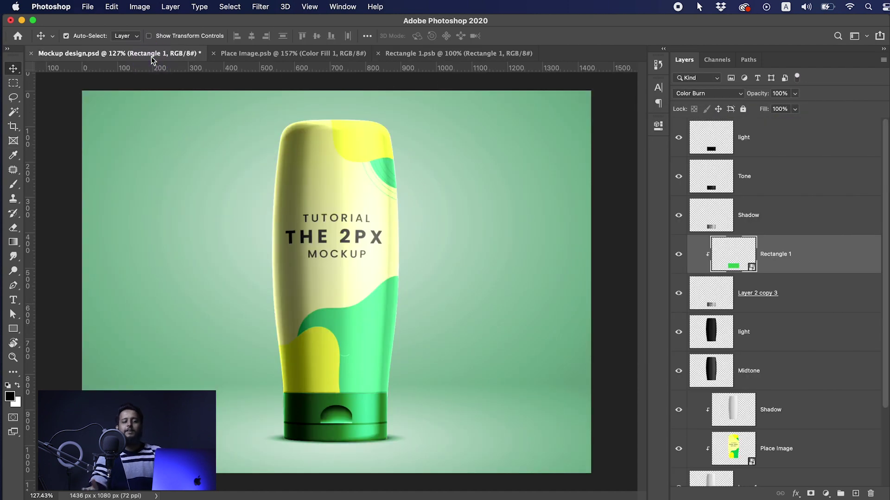